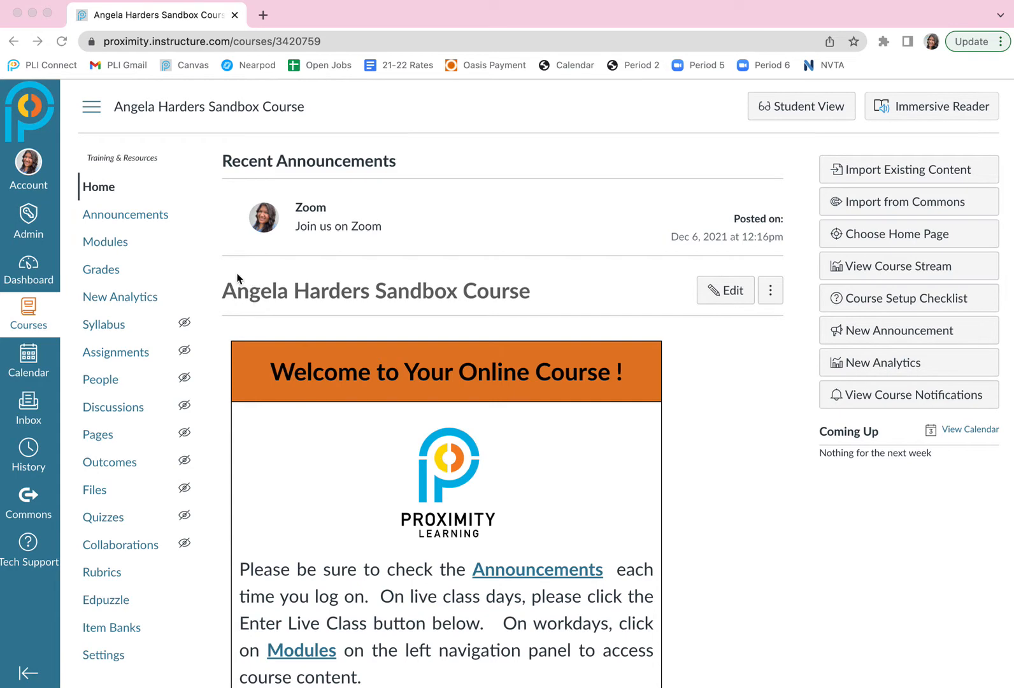
# Open the course's Modules page and add a new module named "Lesson 2".
pyautogui.click(100, 246)
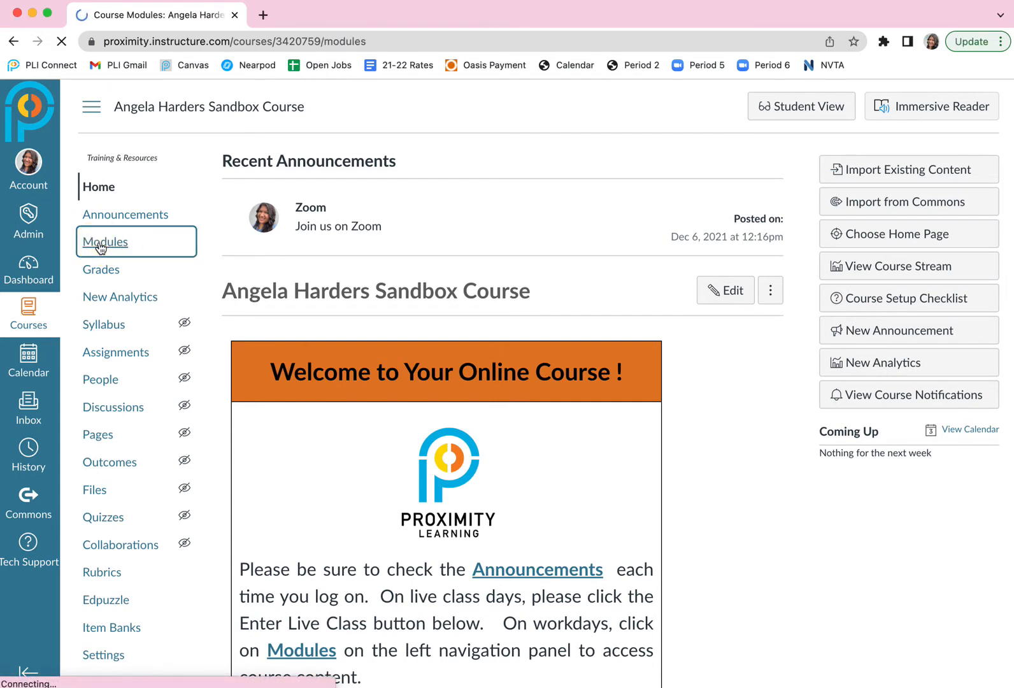
pyautogui.scroll(-5, 602, 398)
pyautogui.scroll(-3, 602, 398)
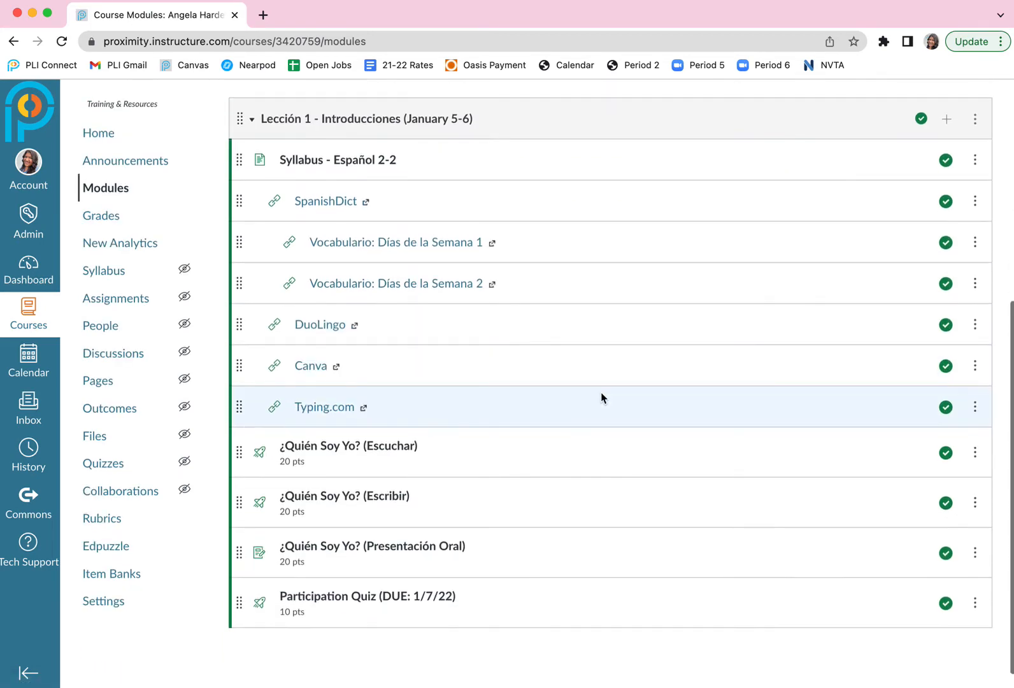
pyautogui.scroll(-1, 602, 399)
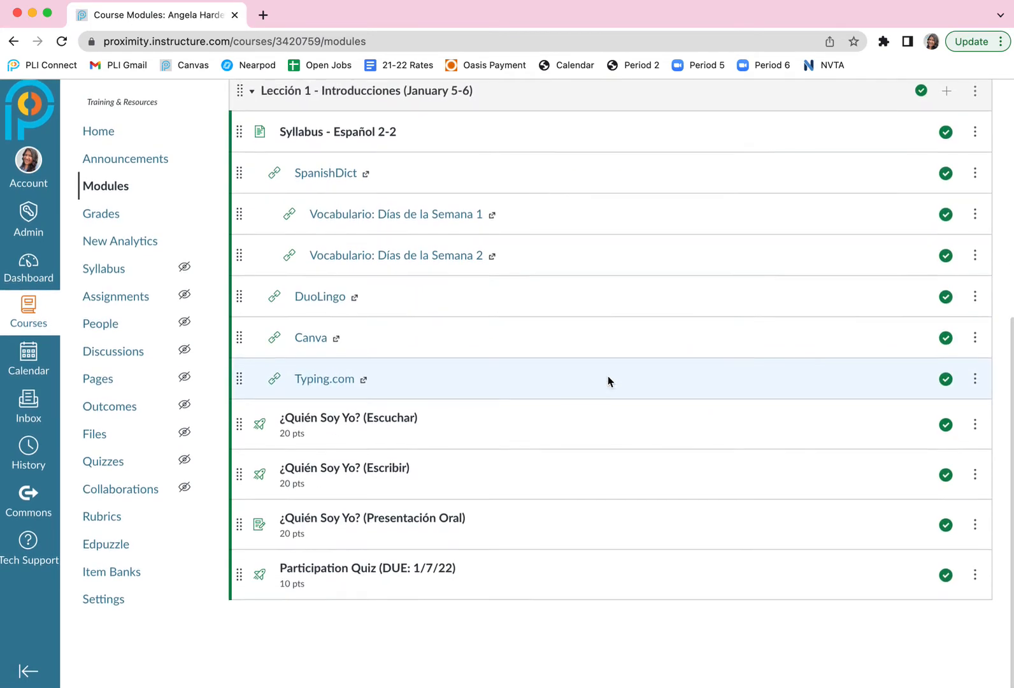
pyautogui.scroll(2, 701, 301)
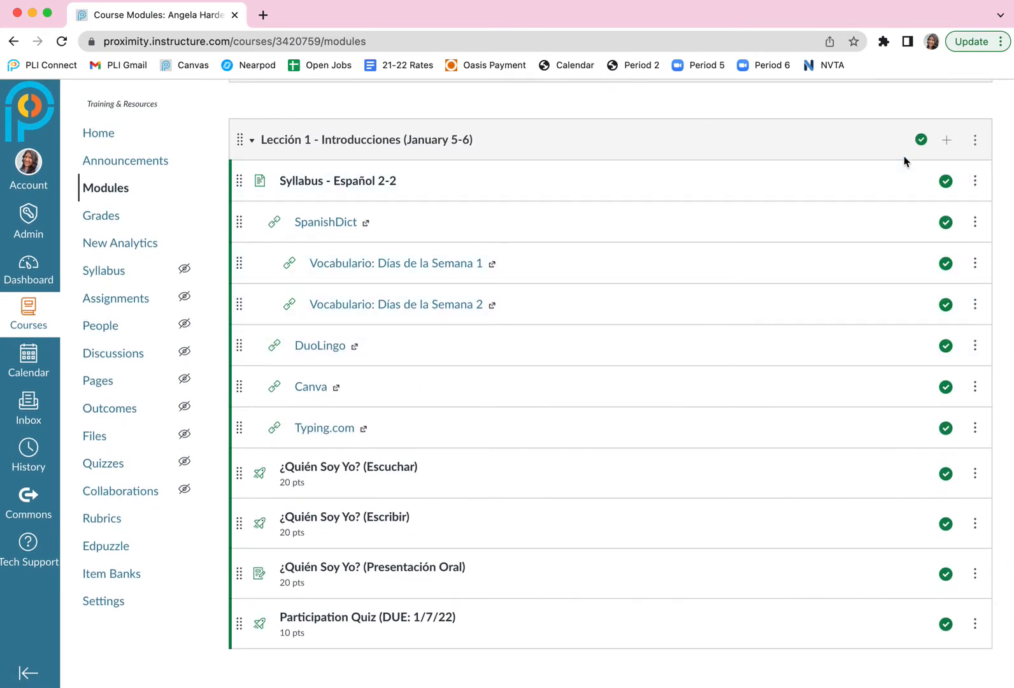
pyautogui.scroll(5, 745, 138)
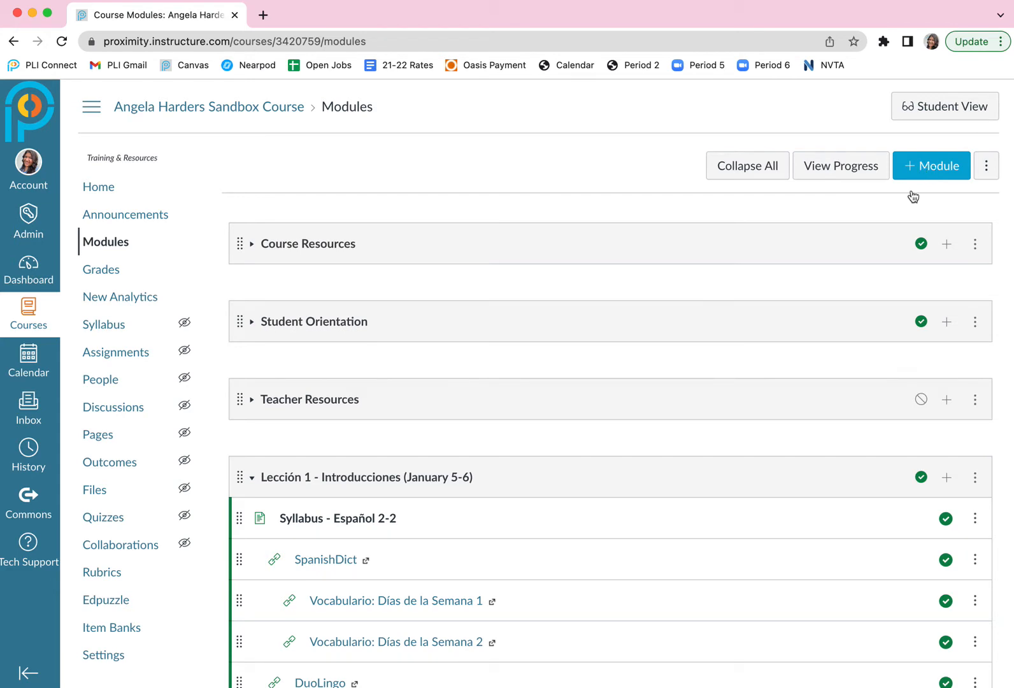
pyautogui.click(916, 159)
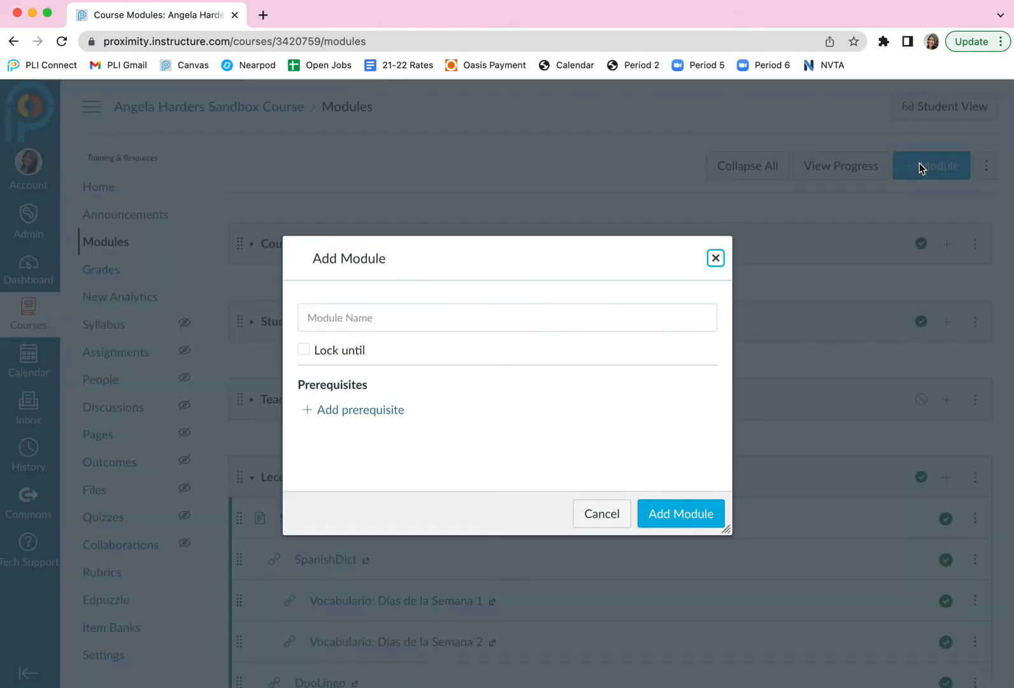
pyautogui.click(412, 312)
pyautogui.write('Lesson 2')
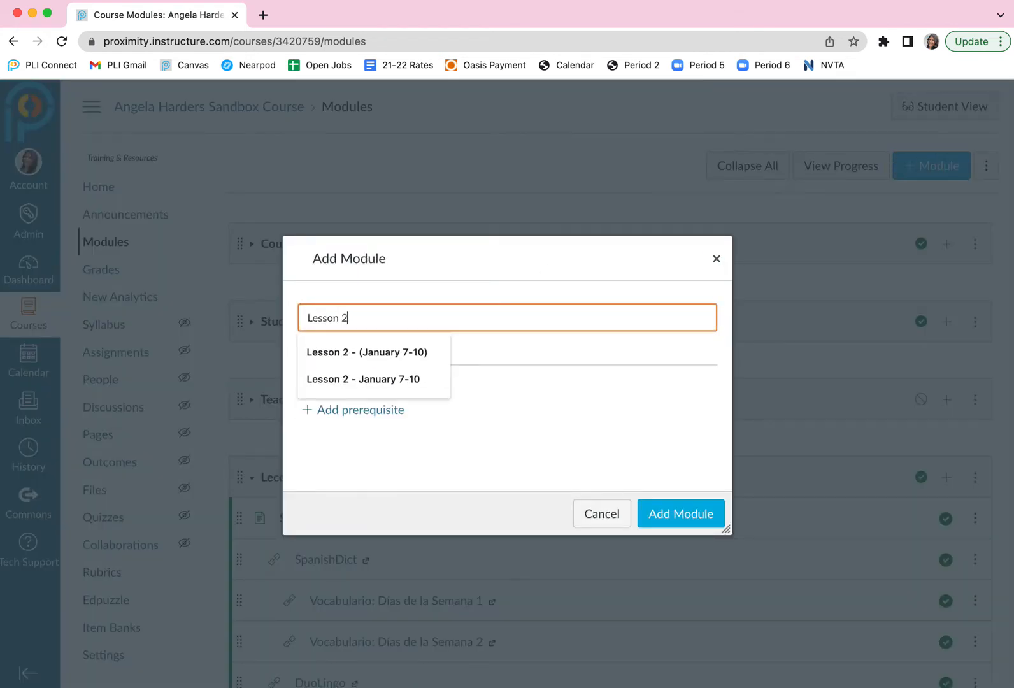
pyautogui.click(666, 515)
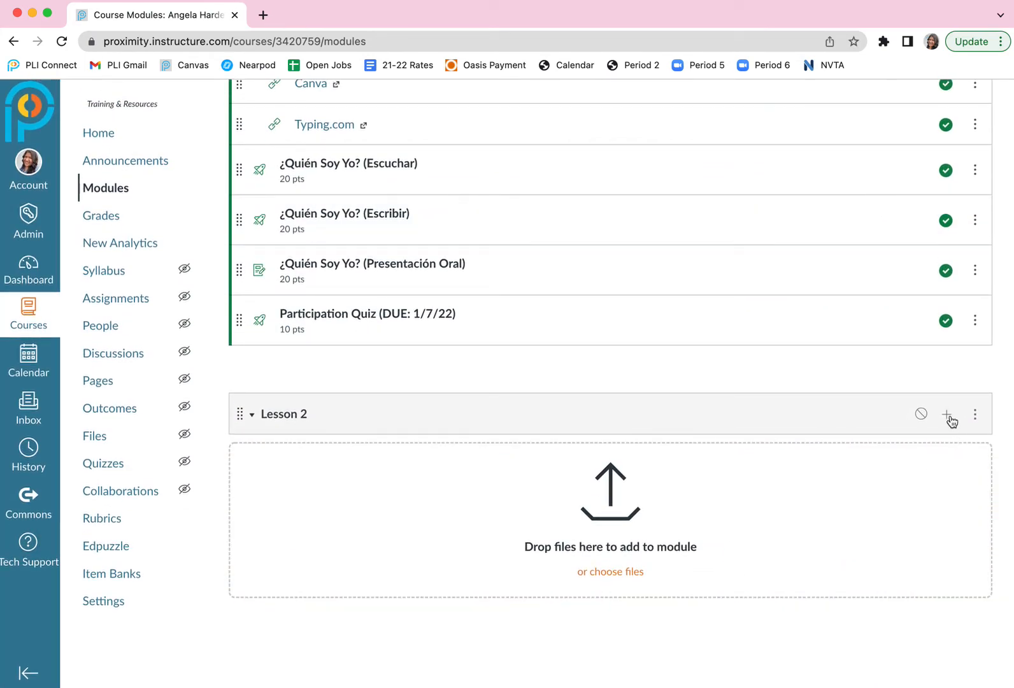
# Start adding a newly created quiz to the Lesson 2 module, using the Classic Quizzes engine.
pyautogui.click(948, 415)
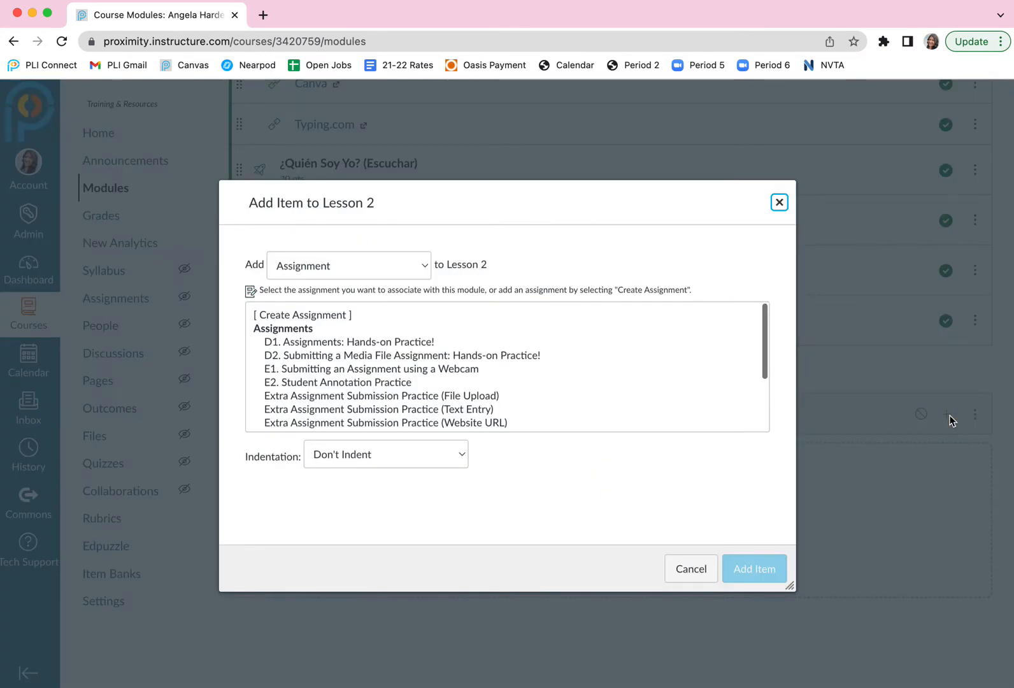
pyautogui.click(420, 266)
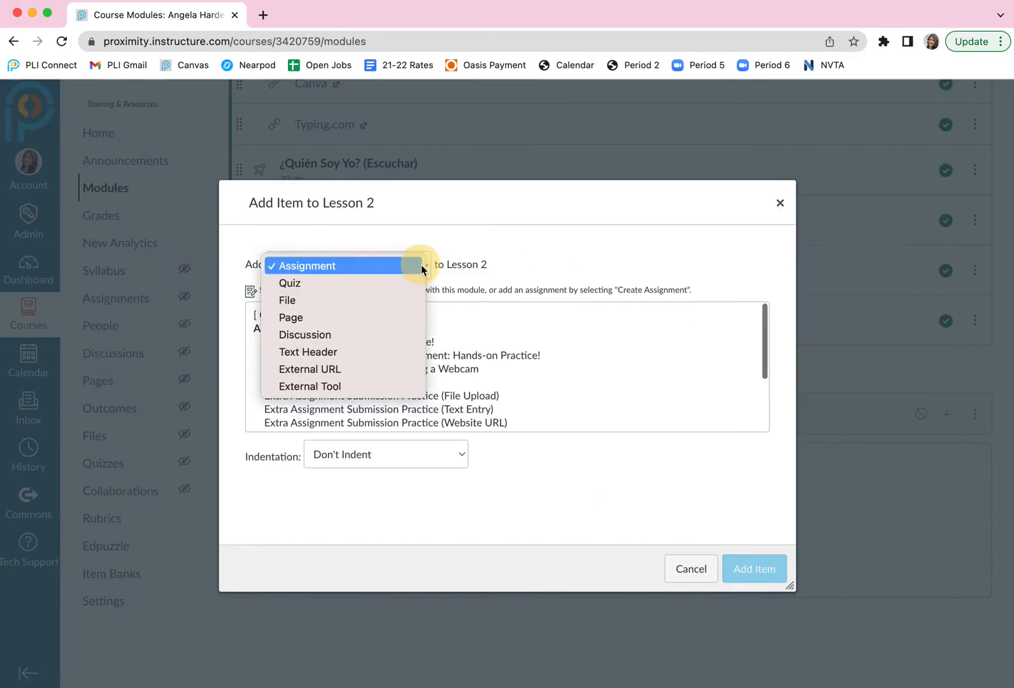
pyautogui.click(342, 282)
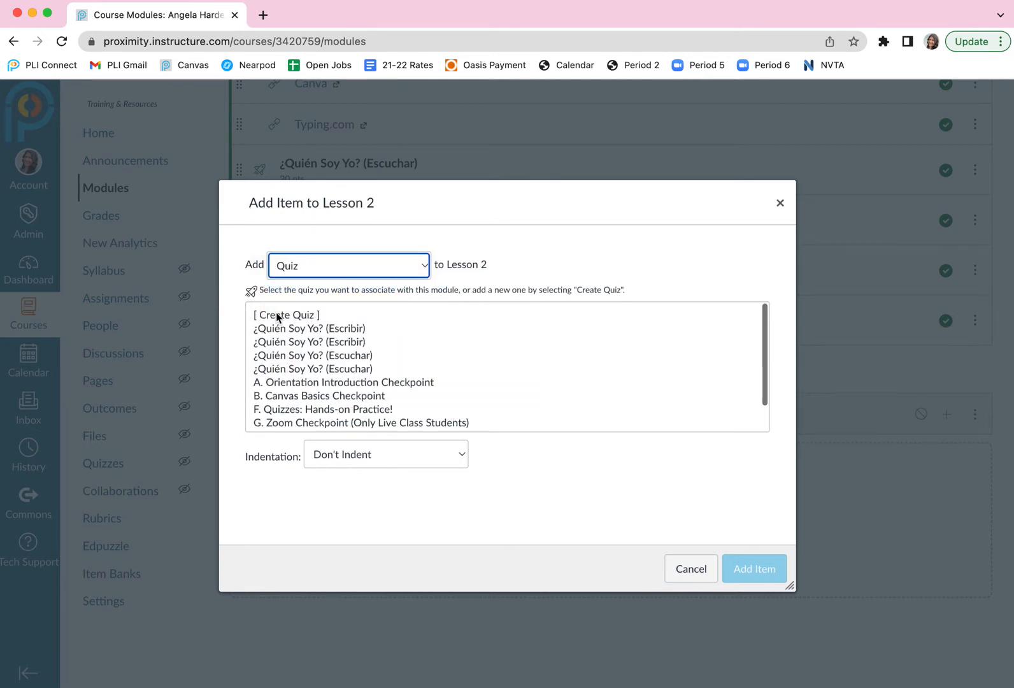
pyautogui.click(312, 317)
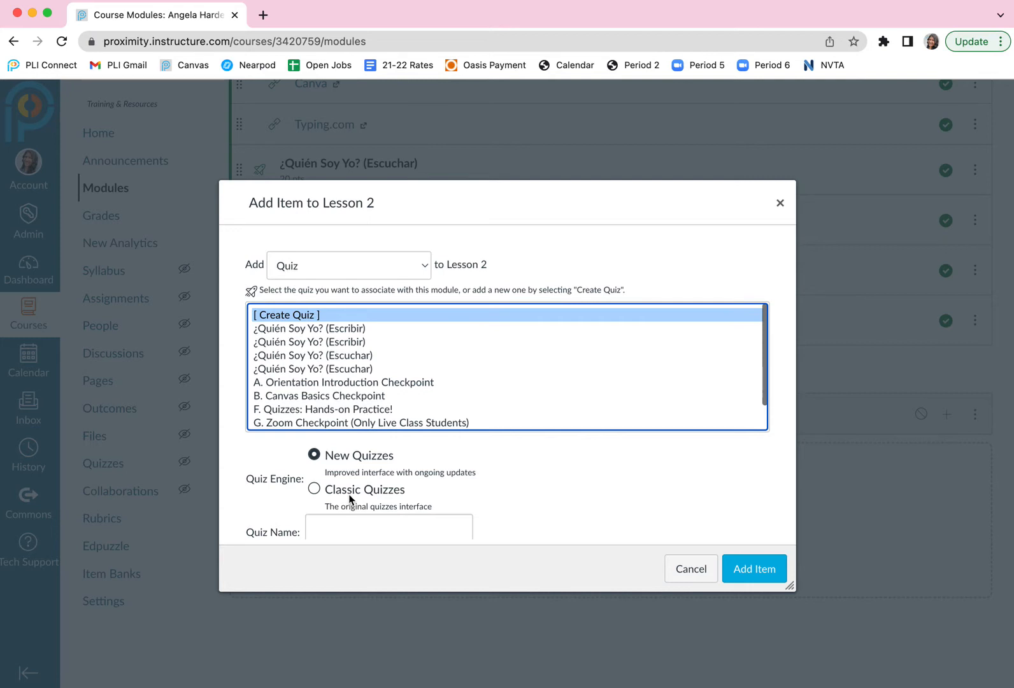
pyautogui.click(315, 489)
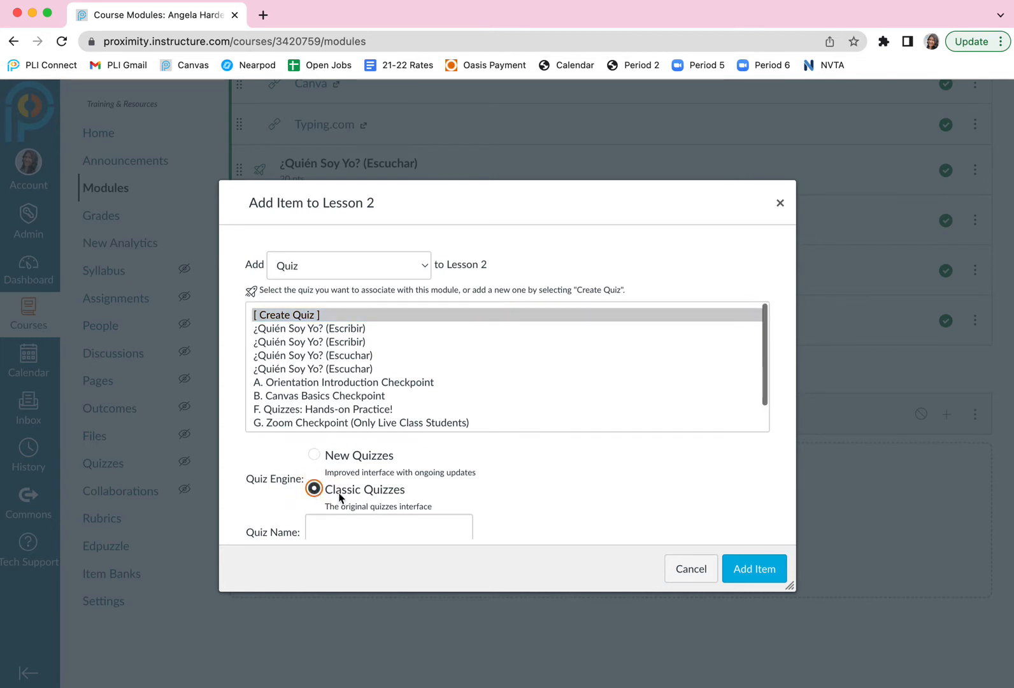
# Name the new quiz "Canvas Tutorial", assign it to the Formative group, and add it to Lesson 2.
pyautogui.scroll(-2, 390, 503)
pyautogui.click(354, 463)
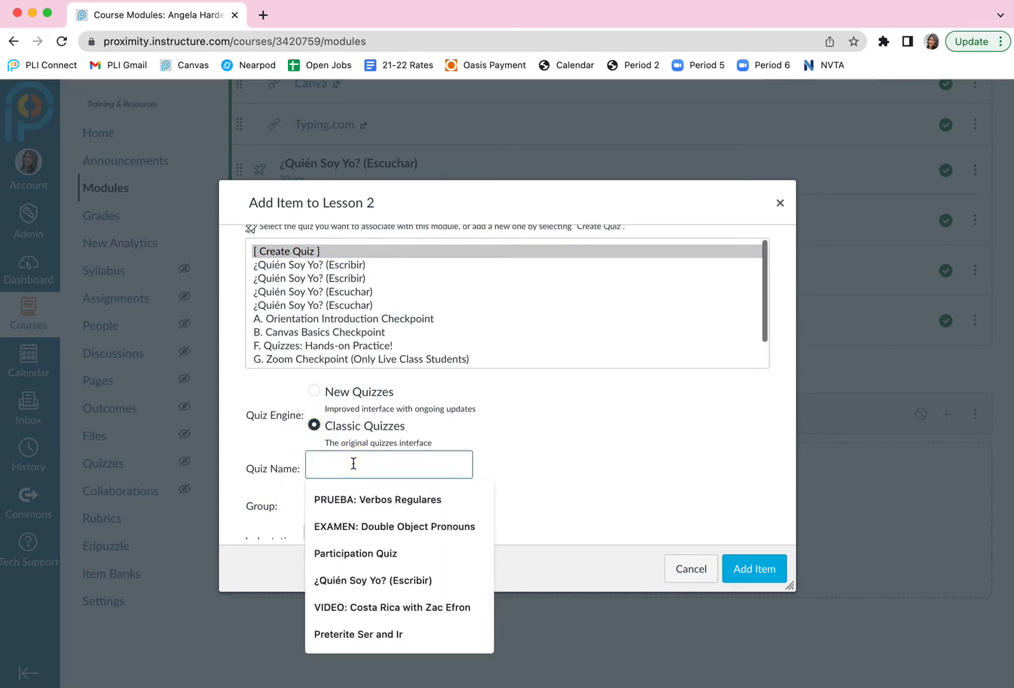
pyautogui.write('Canvas Tutorial')
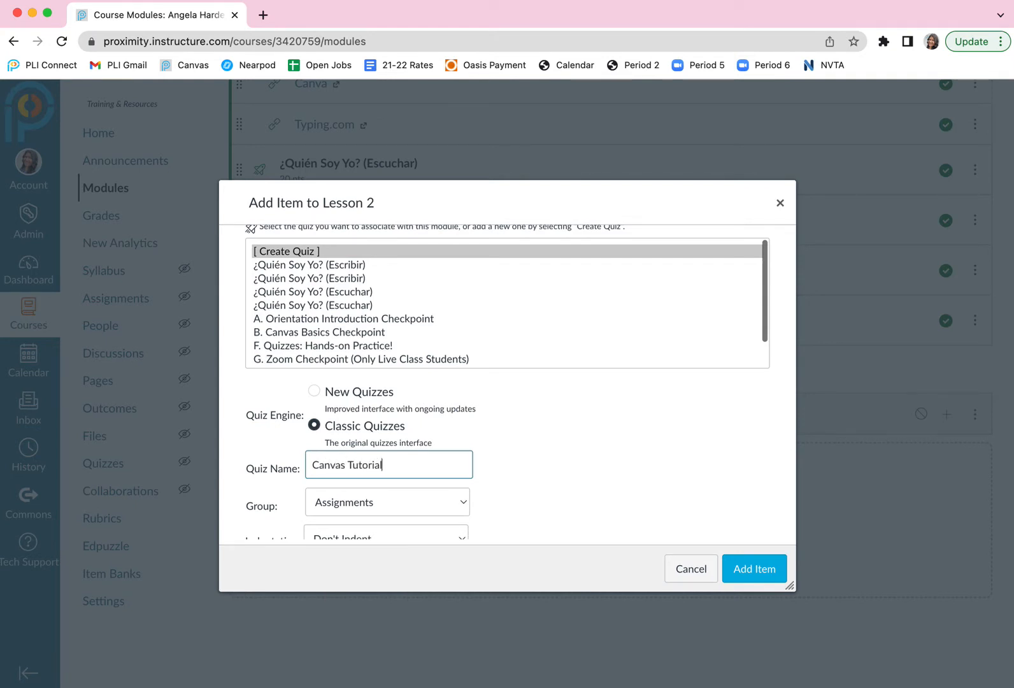
pyautogui.scroll(-1, 467, 451)
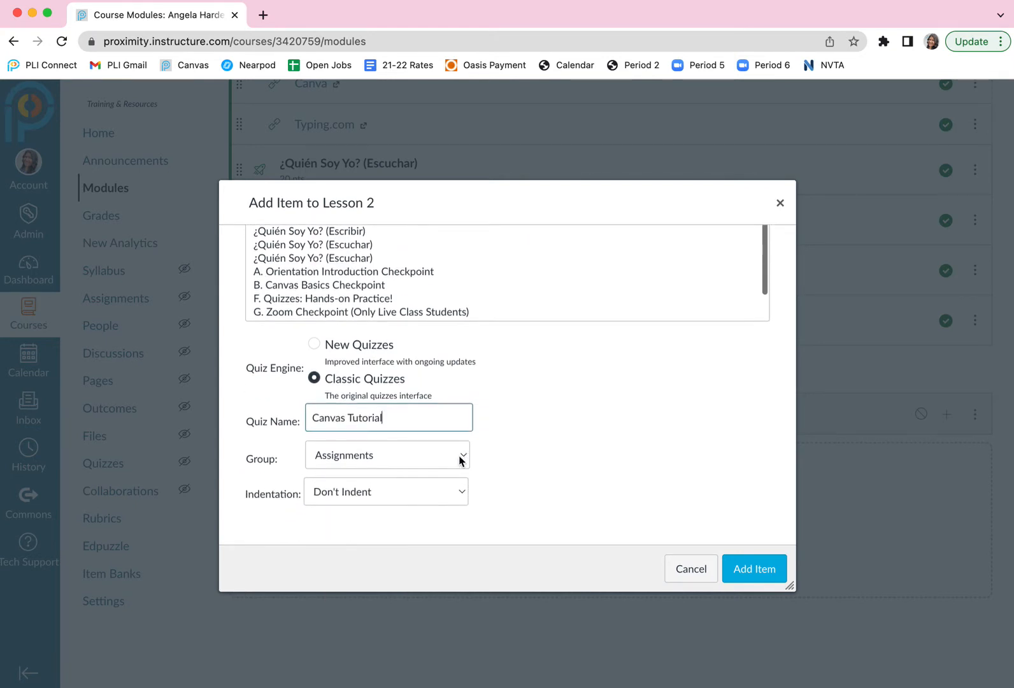
pyautogui.click(460, 457)
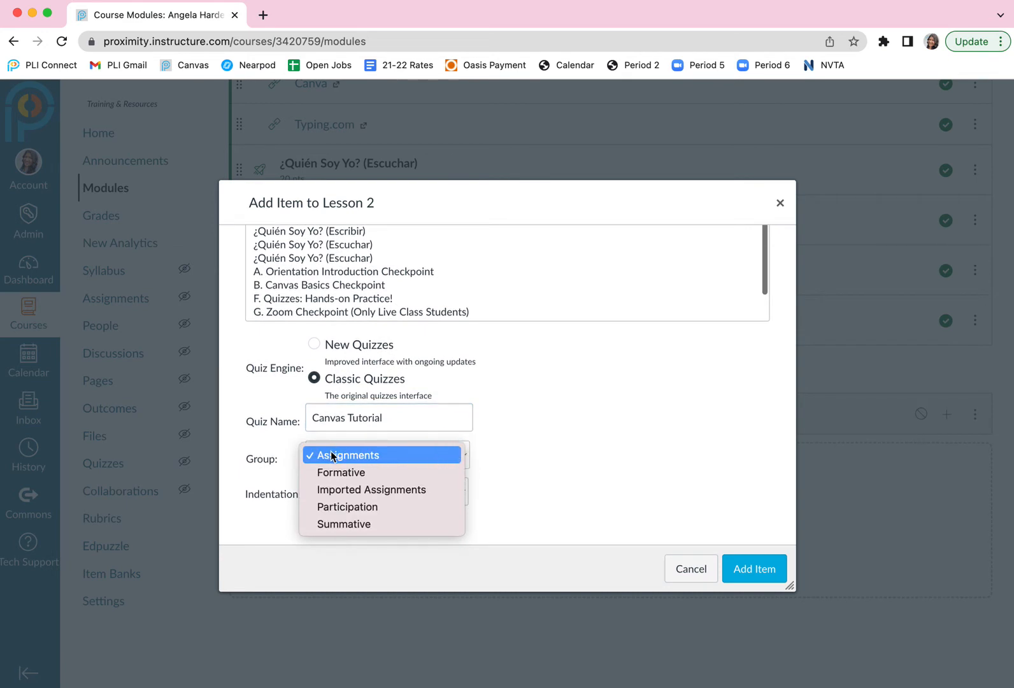
pyautogui.click(367, 474)
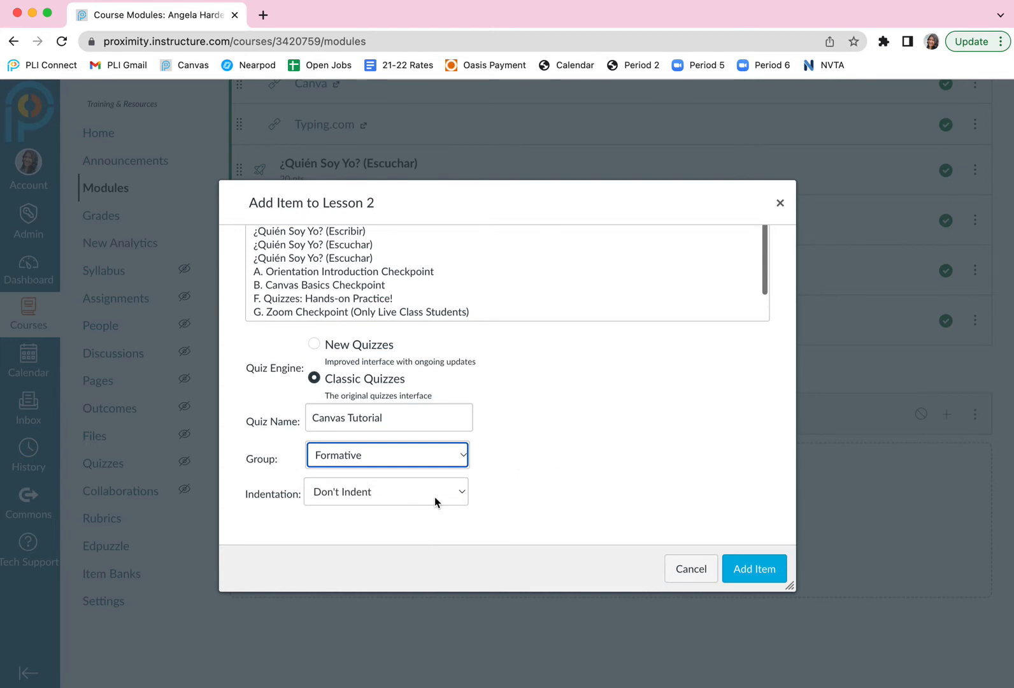
pyautogui.click(755, 570)
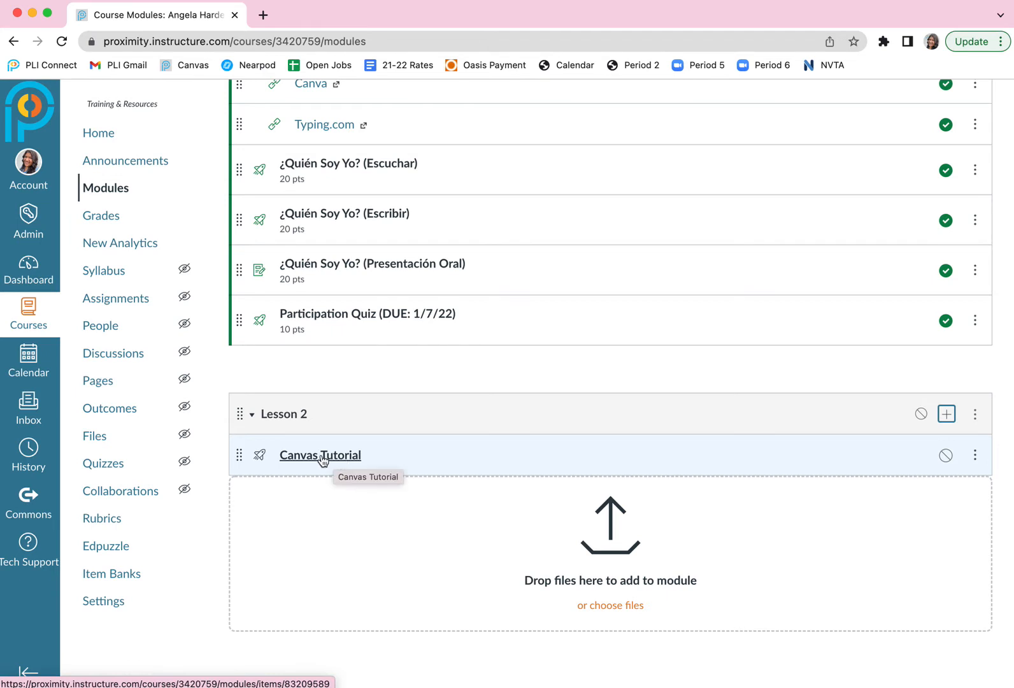
# Open the Canvas Tutorial quiz from the Lesson 2 module and open it for editing.
pyautogui.click(323, 456)
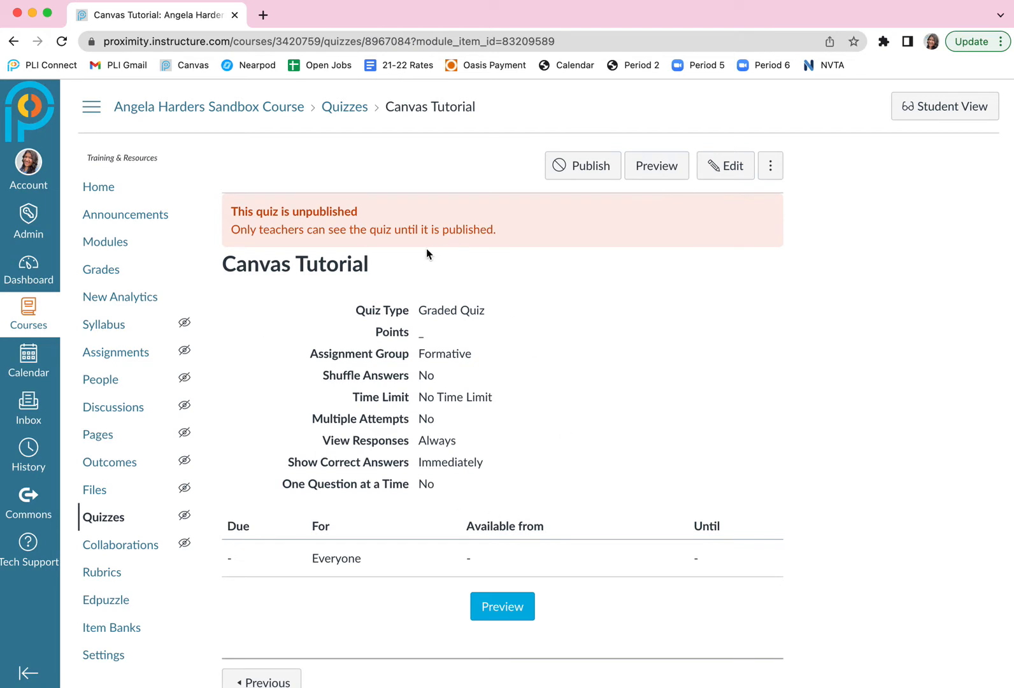
pyautogui.moveTo(224, 263); pyautogui.dragTo(374, 274)
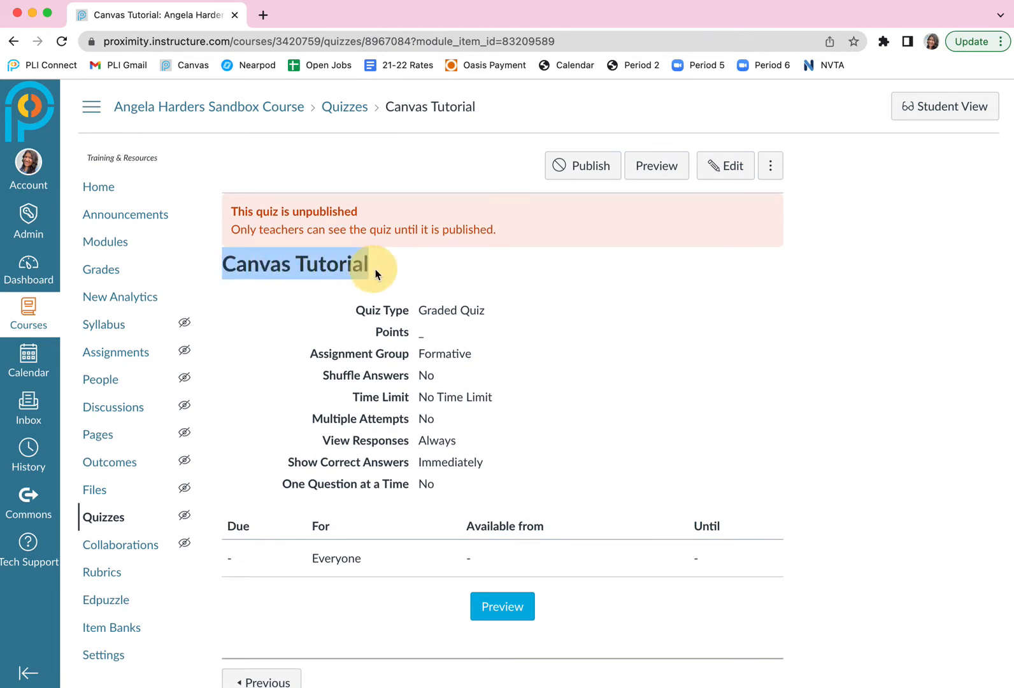
pyautogui.moveTo(472, 354); pyautogui.dragTo(414, 355)
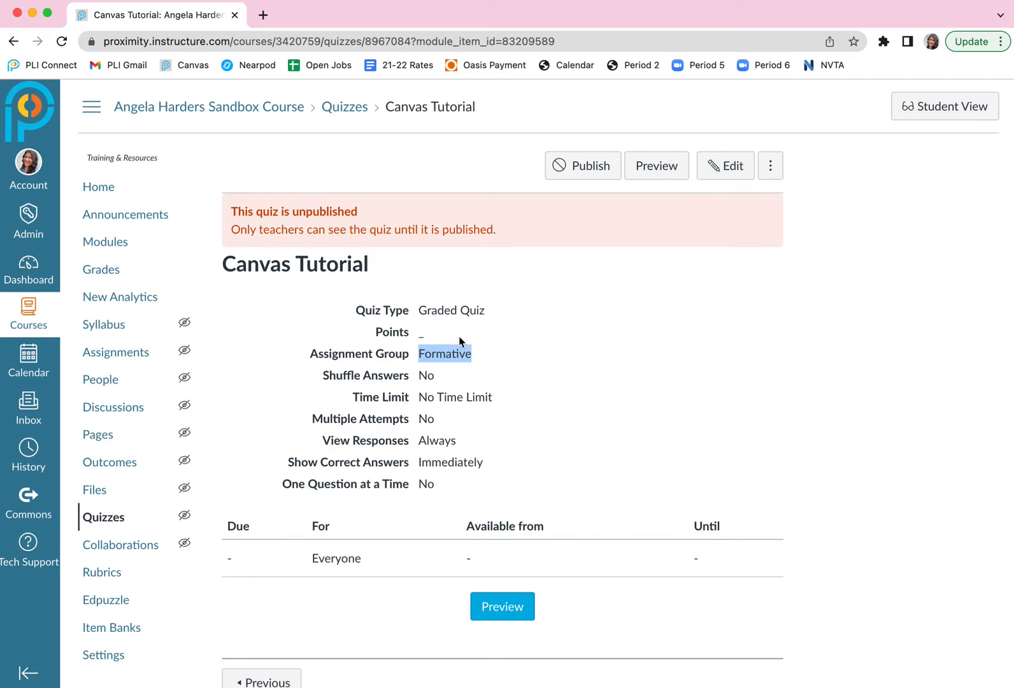
pyautogui.click(454, 354)
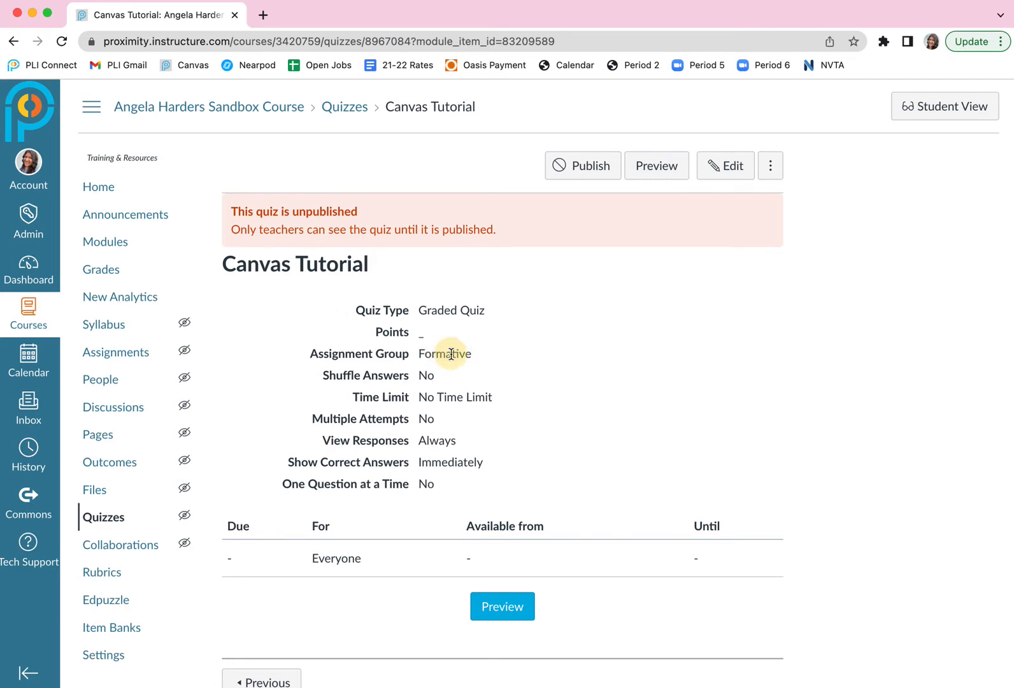
pyautogui.click(727, 167)
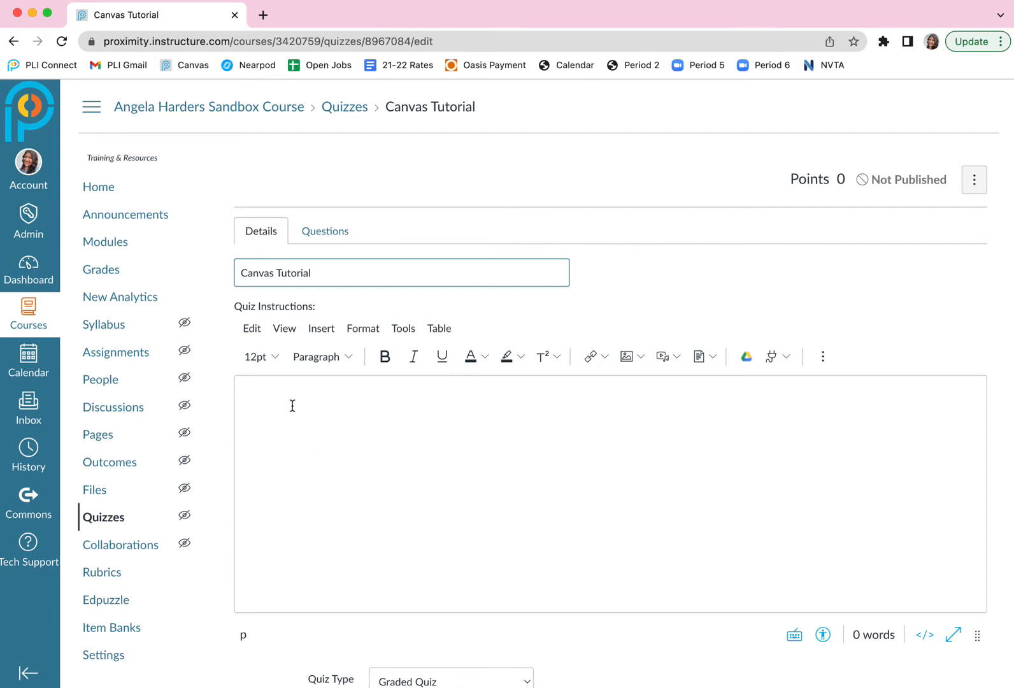
# Enter the quiz instructions "Answer the questions based on the reading." followed by a new line.
pyautogui.click(334, 415)
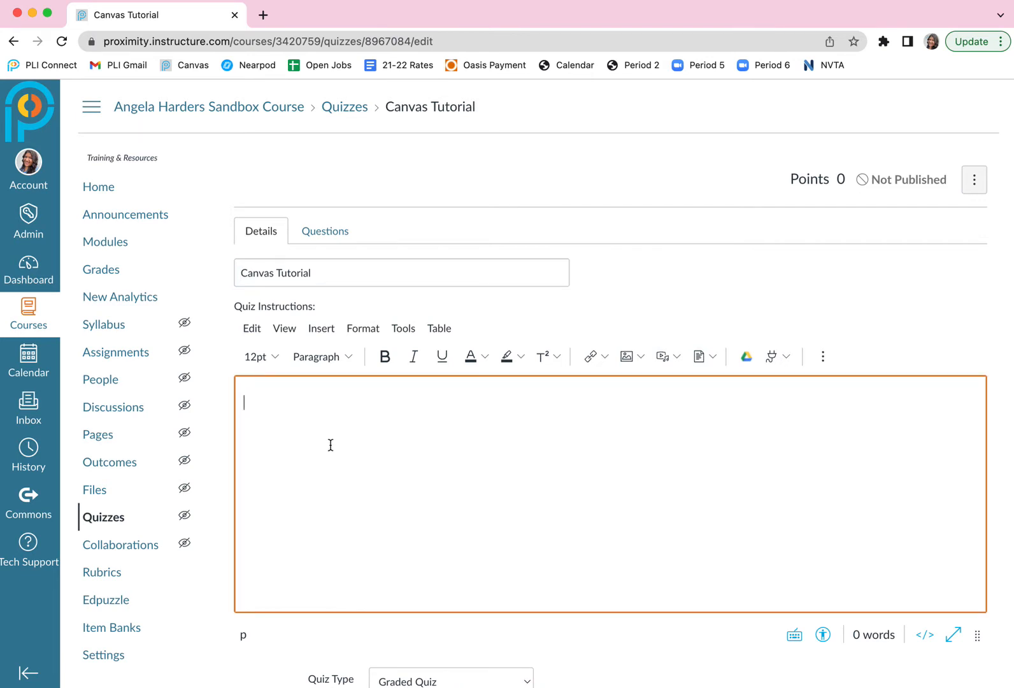
pyautogui.write('Answer the questions to')
pyautogui.press('BackSpace')
pyautogui.press('BackSpace')
pyautogui.press('BackSpace')
pyautogui.write('b')
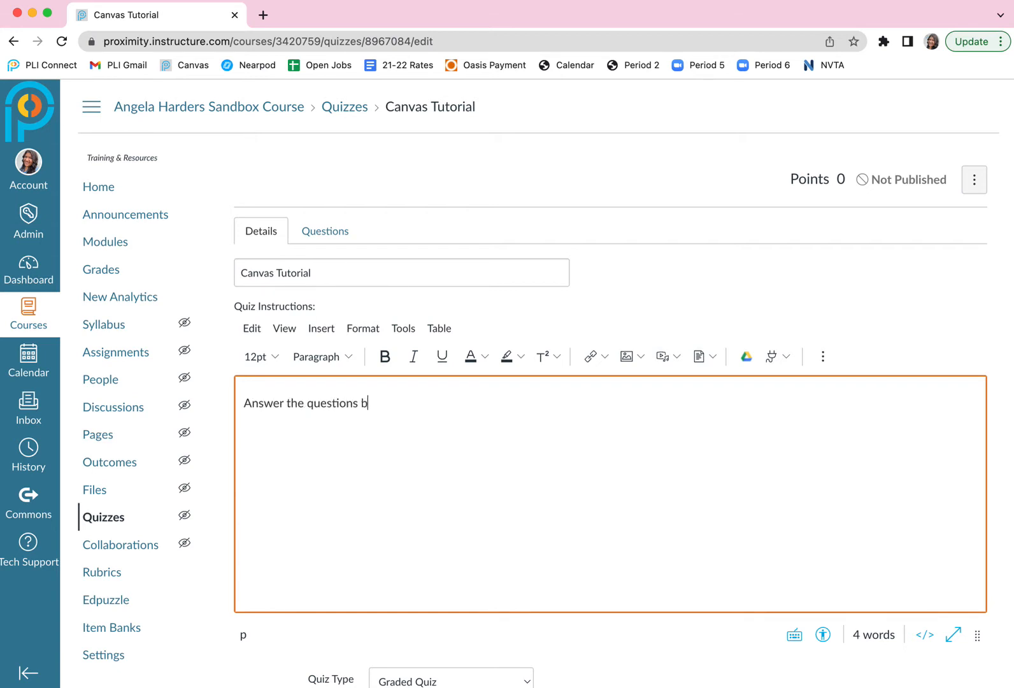
pyautogui.write('ased on the reading.')
pyautogui.press('Return')
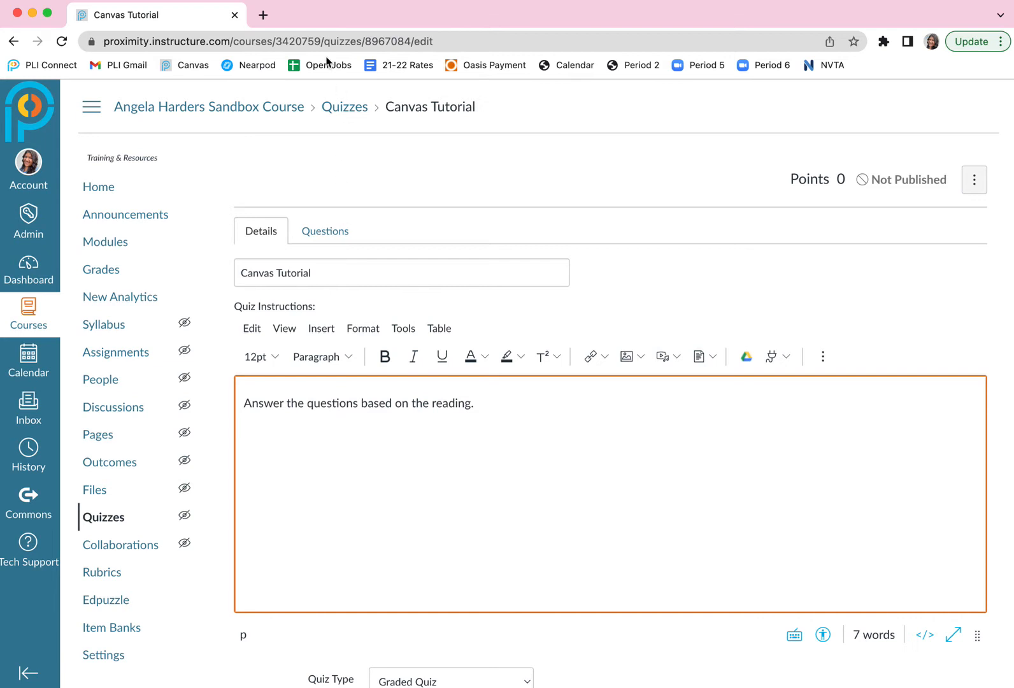
# Open YouTube in a new browser tab and search for "peaceful worldschoolers".
pyautogui.click(263, 15)
pyautogui.write('yo')
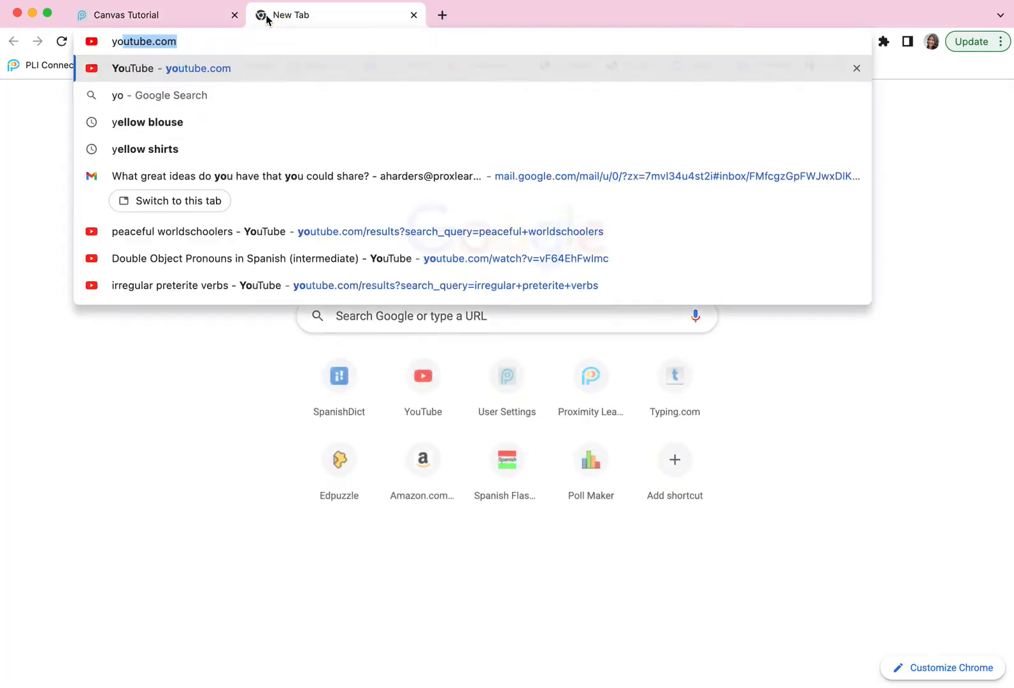
pyautogui.write('utube.com')
pyautogui.press('Return')
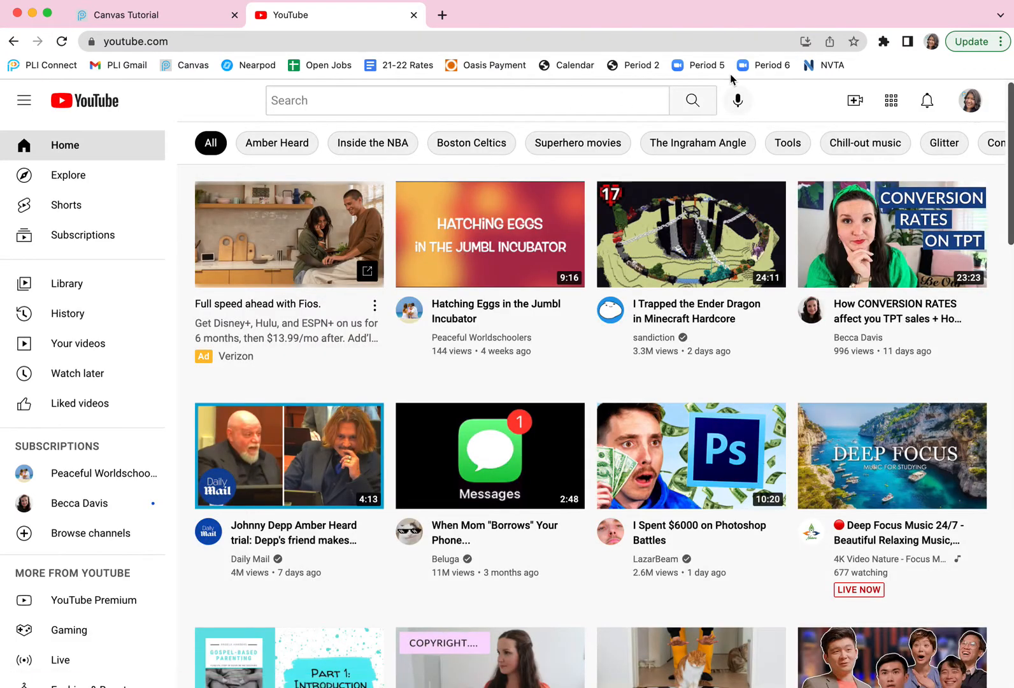
pyautogui.click(568, 103)
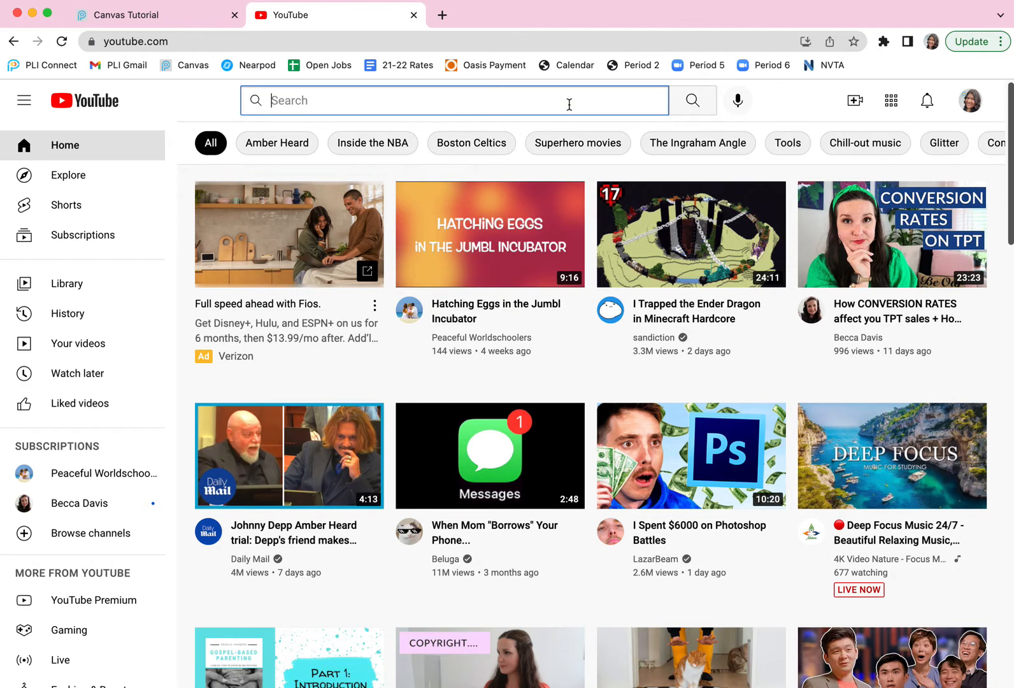
pyautogui.write('peaceful wo')
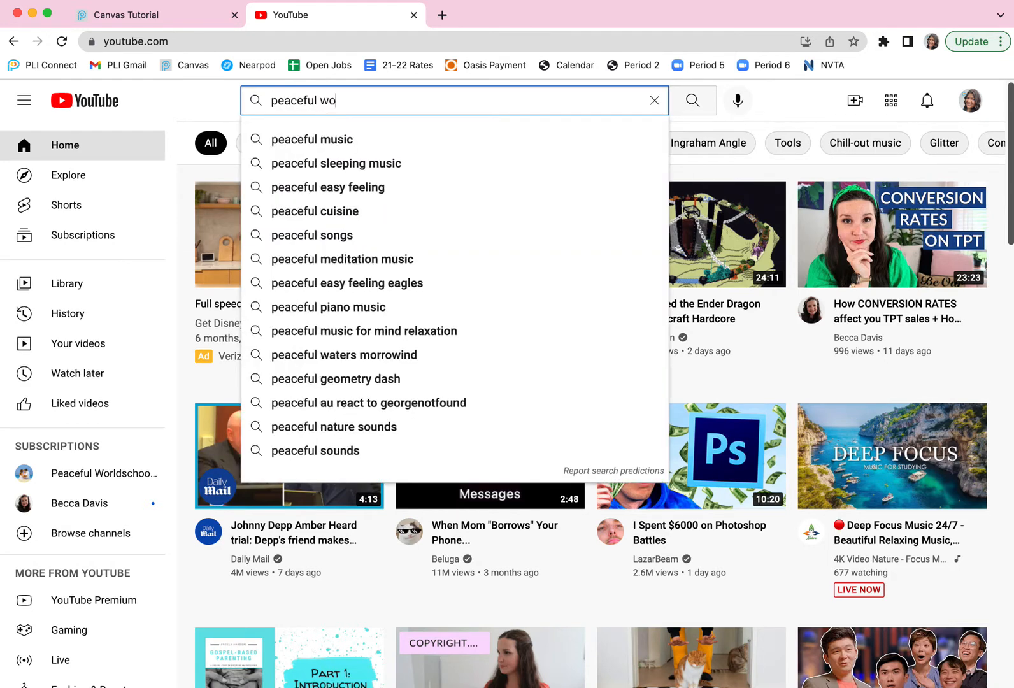
pyautogui.write('rldschoolers')
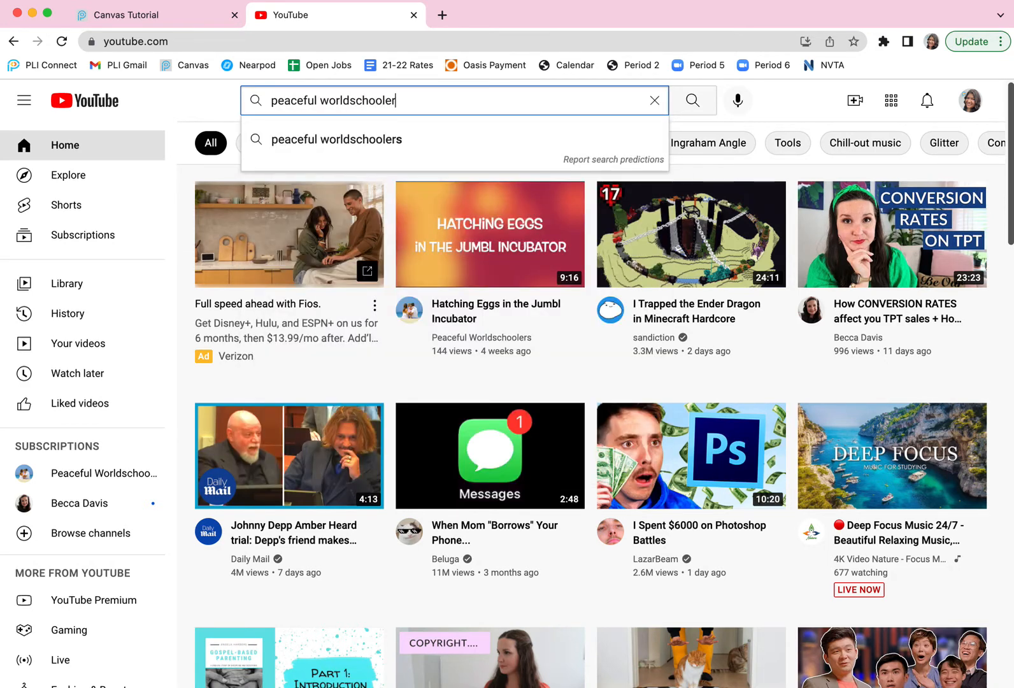
pyautogui.press('Return')
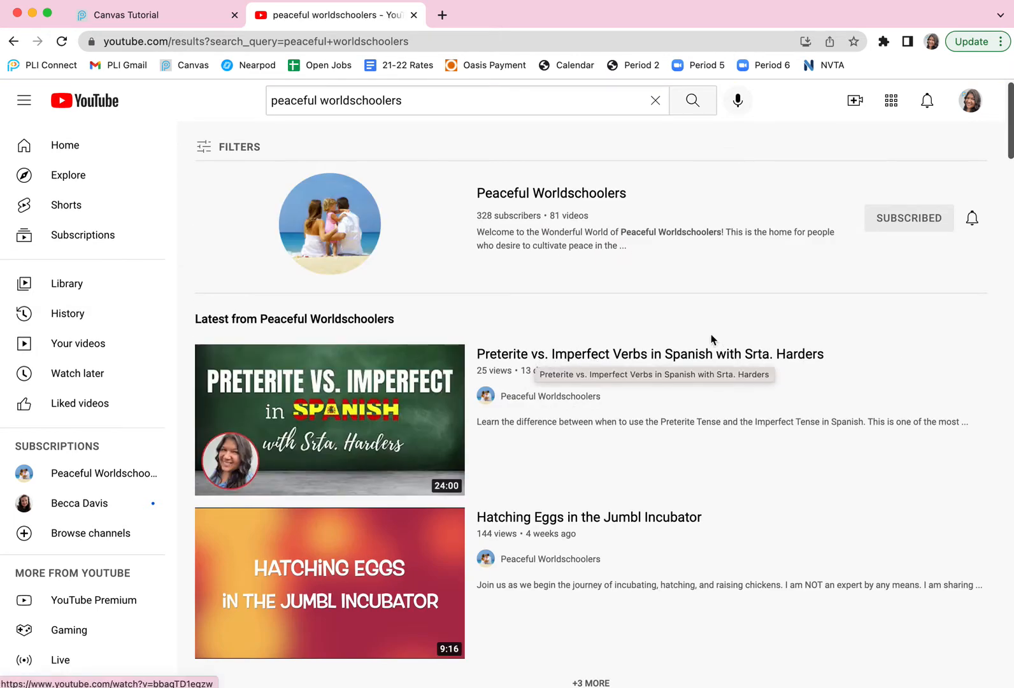
# Open the "Preterite vs. Imperfect Verbs in Spanish" video and copy its embed code from the sharing options.
pyautogui.click(654, 355)
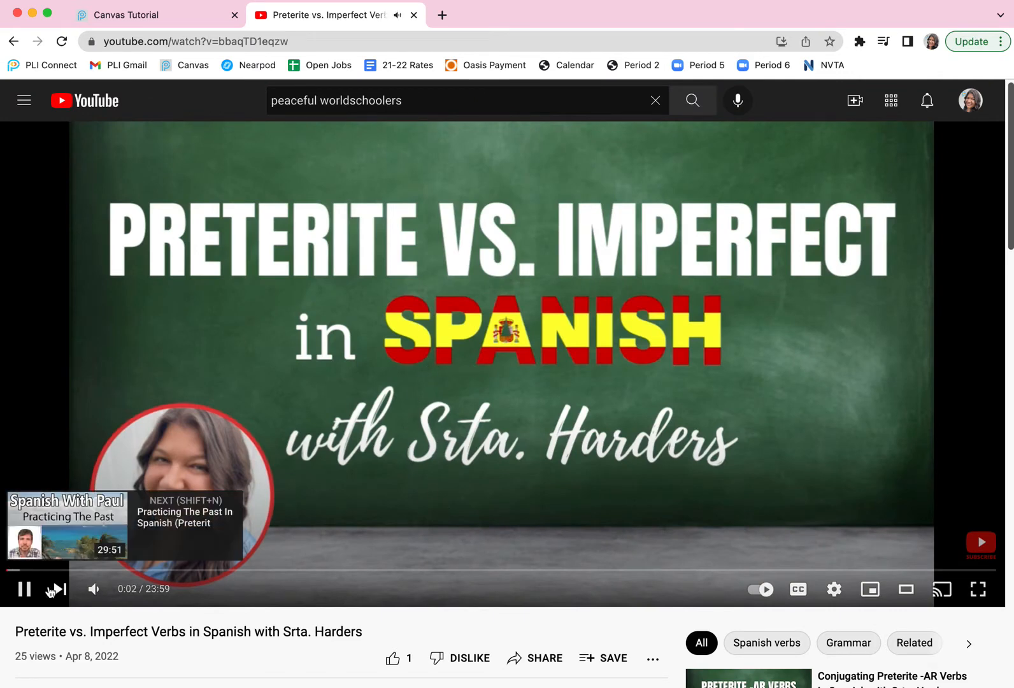
pyautogui.scroll(-3, 536, 582)
pyautogui.click(535, 581)
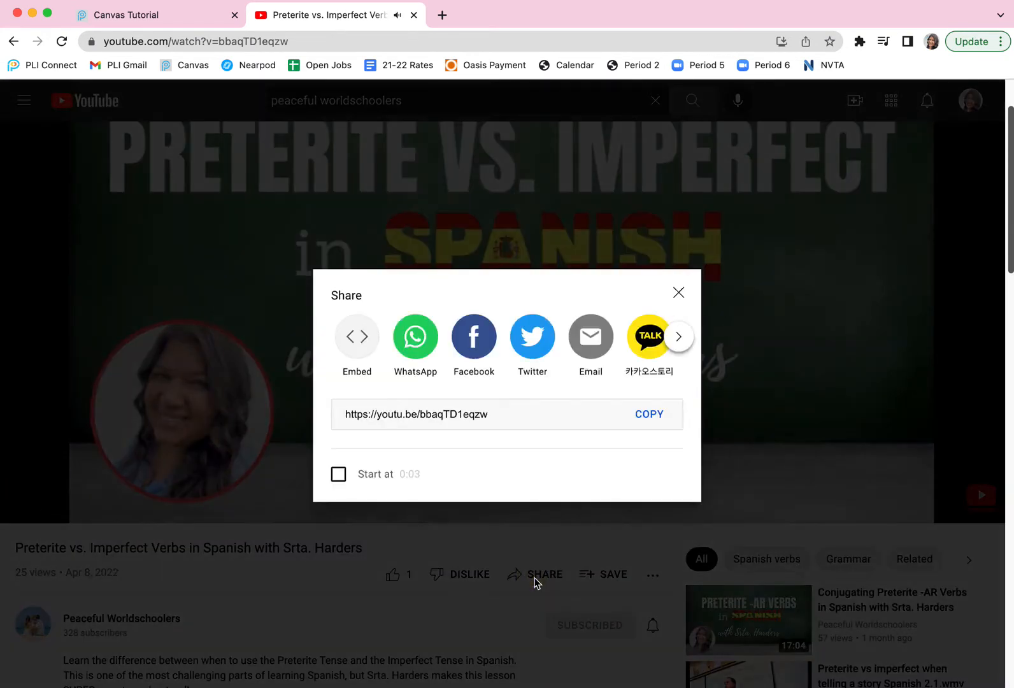
pyautogui.click(357, 344)
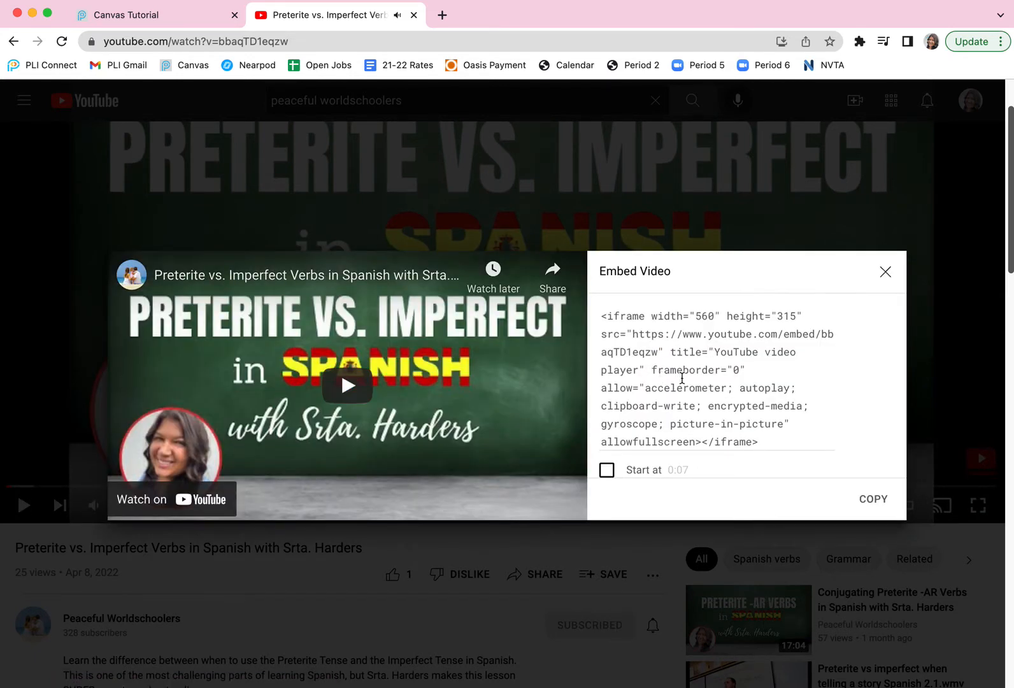
pyautogui.click(682, 378)
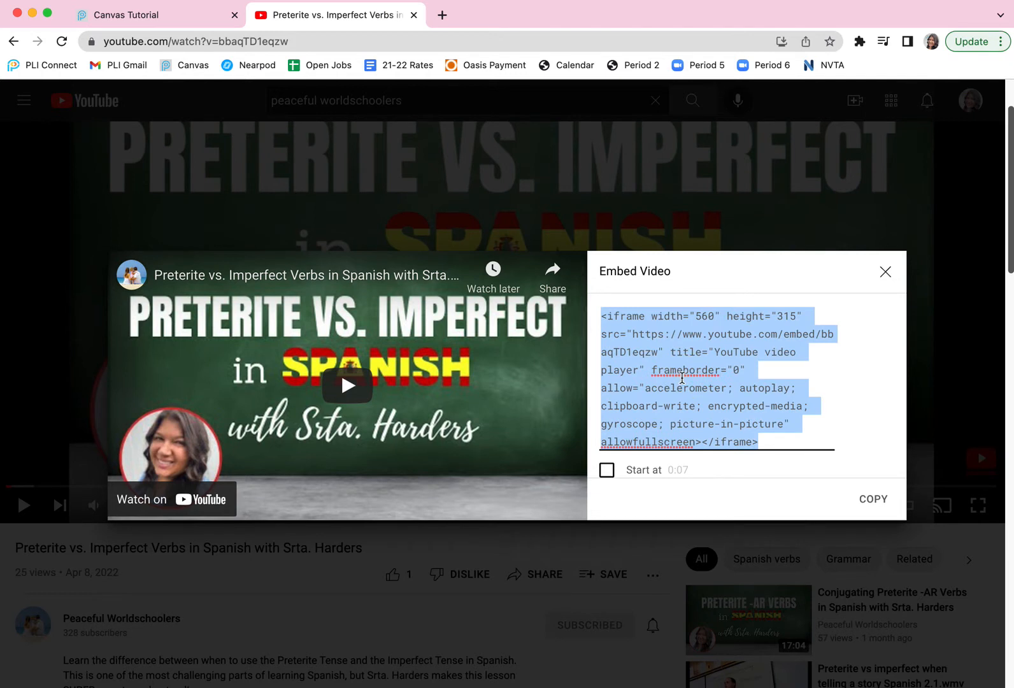
pyautogui.click(874, 499)
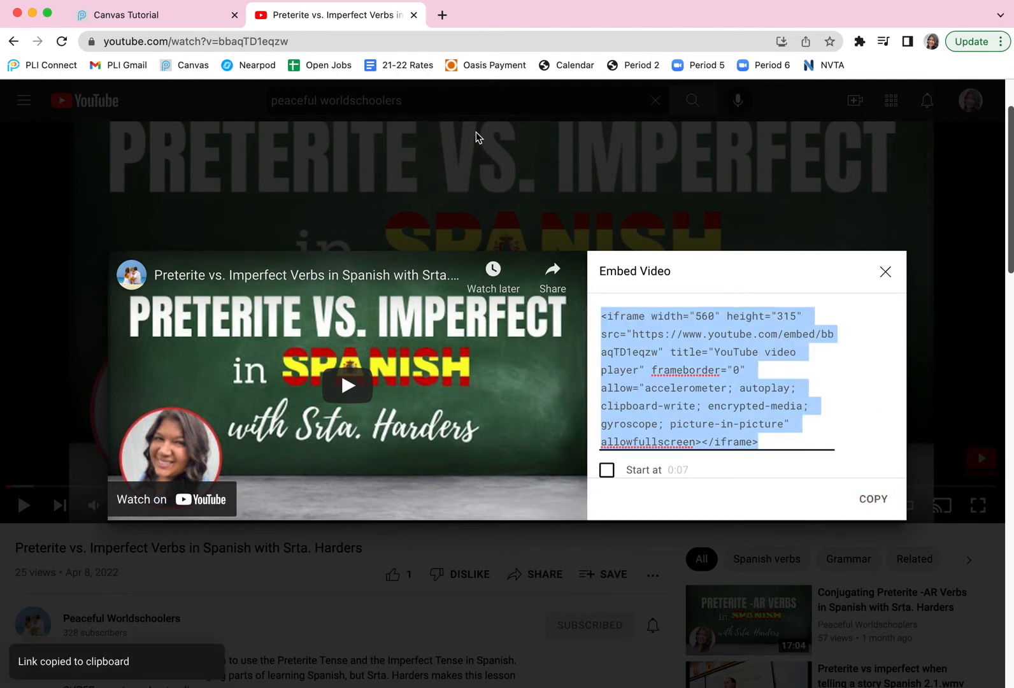
# Switch back to the Canvas quiz and embed the copied video code below the instruction text, checking the inserted video.
pyautogui.click(147, 19)
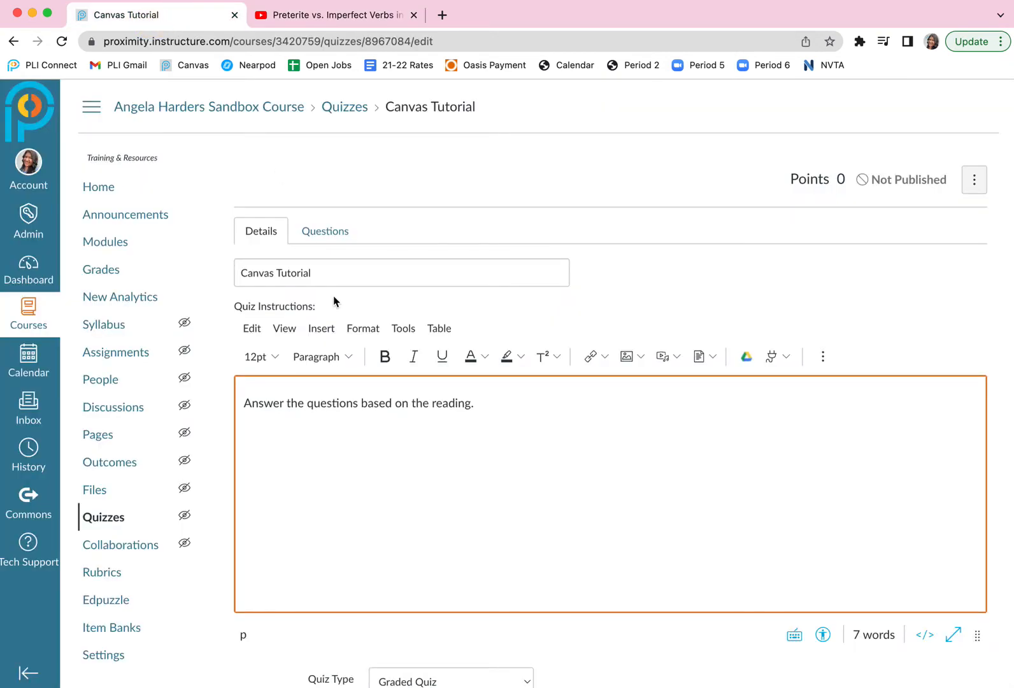
pyautogui.click(322, 329)
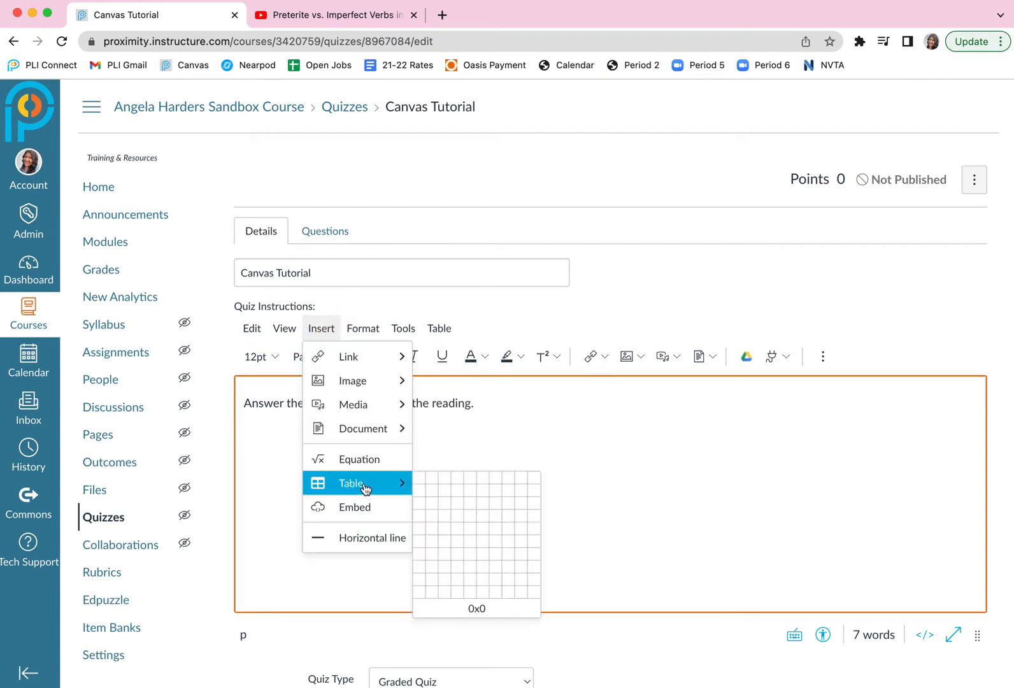
pyautogui.click(362, 508)
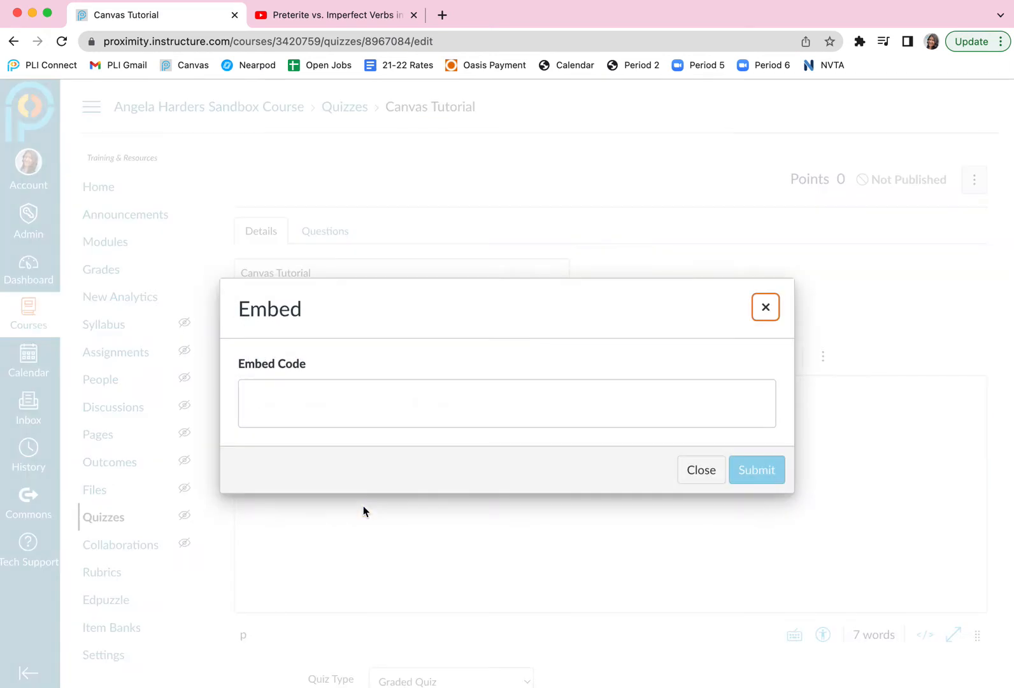
pyautogui.click(366, 398)
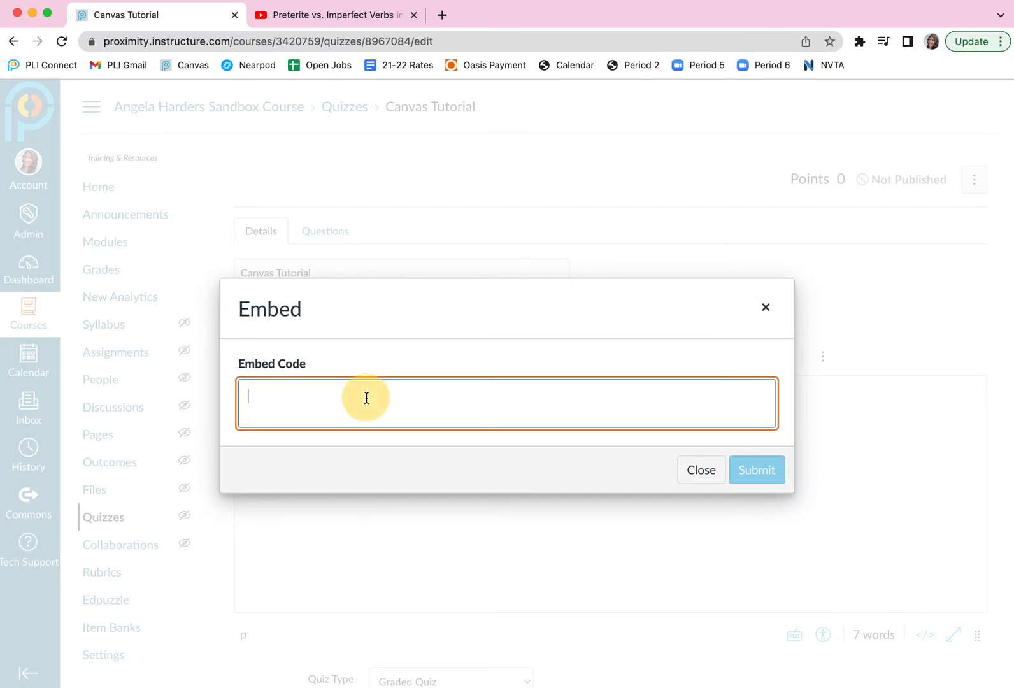
pyautogui.press('super+v')
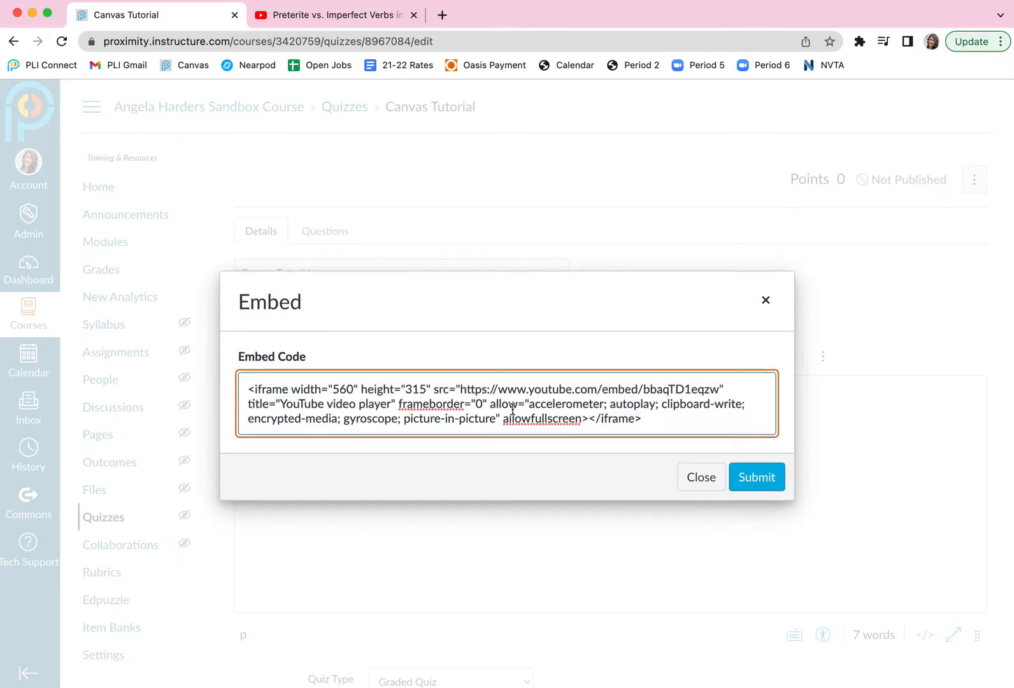
pyautogui.click(755, 487)
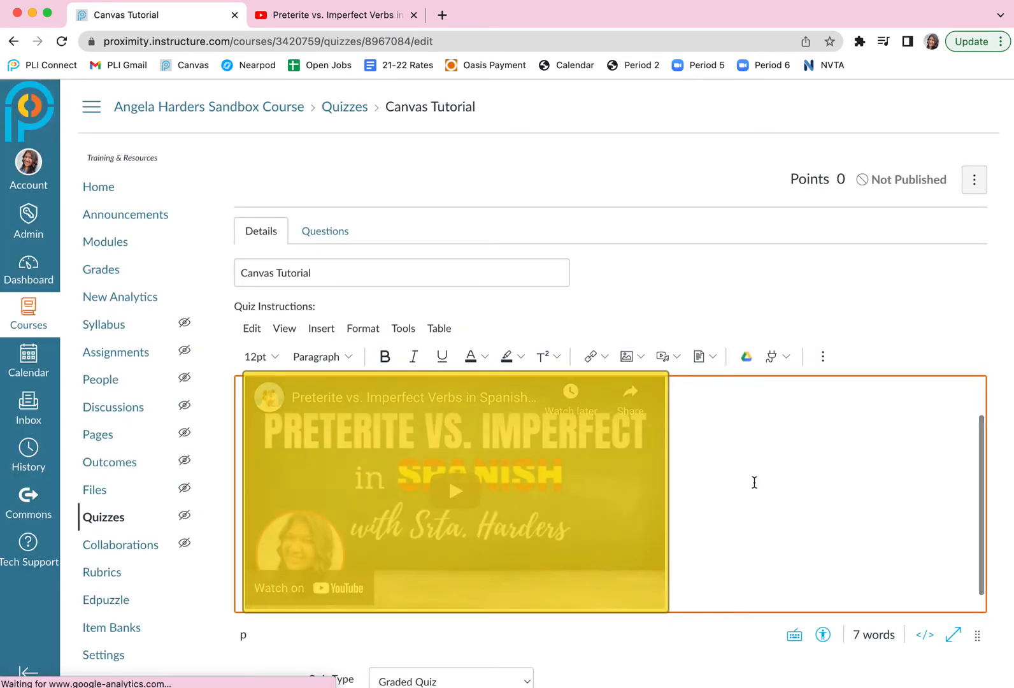
pyautogui.scroll(1, 756, 481)
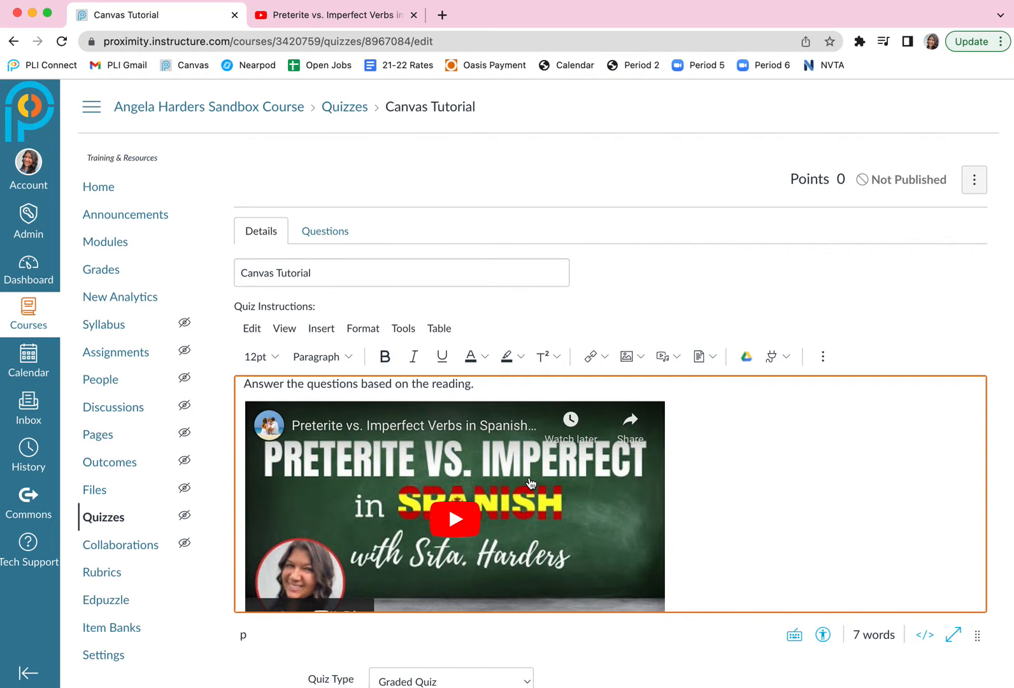
pyautogui.scroll(1, 488, 478)
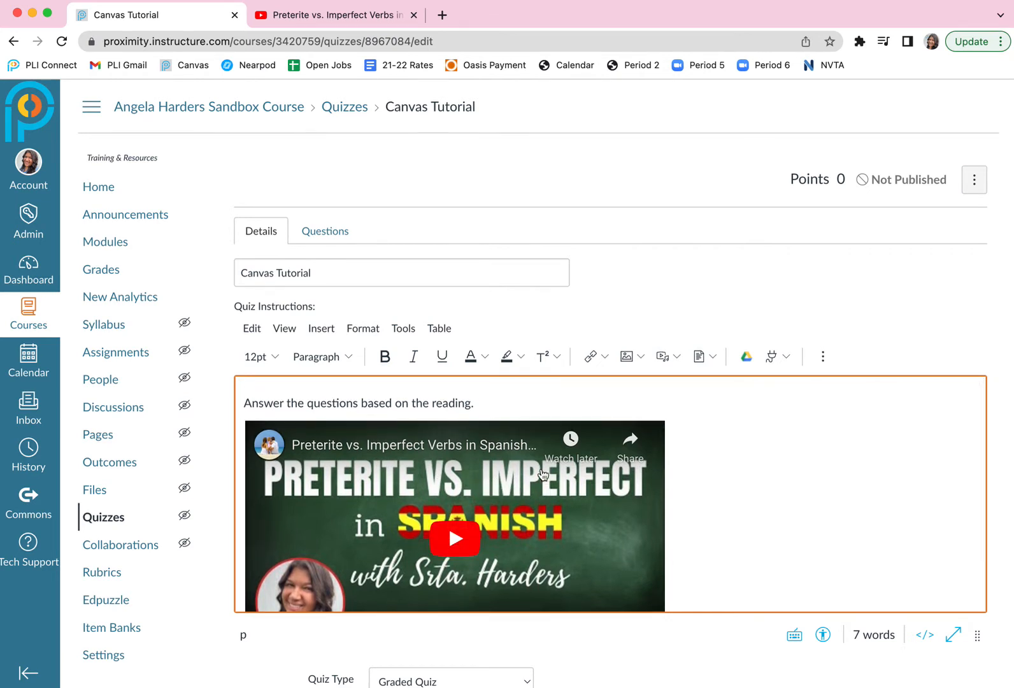
pyautogui.scroll(-2, 542, 475)
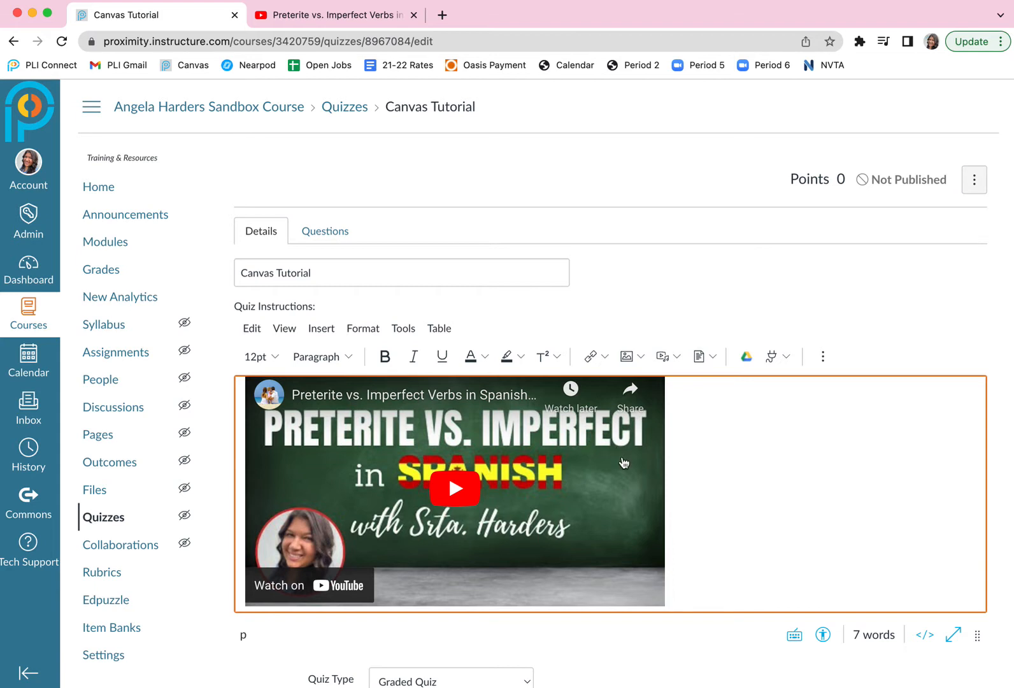
pyautogui.scroll(-1, 624, 463)
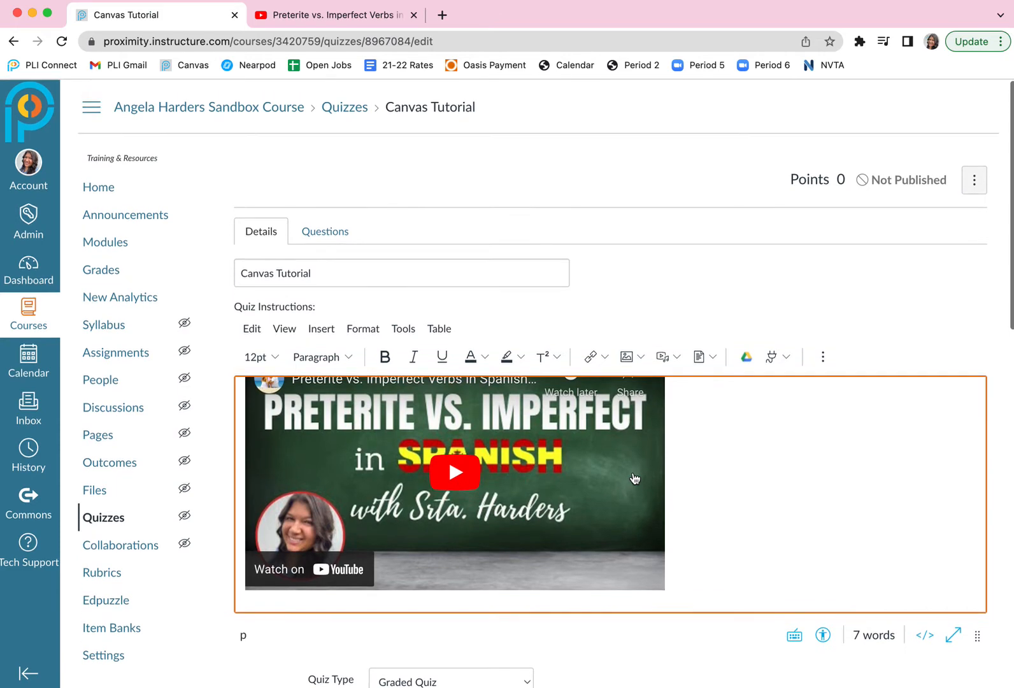
pyautogui.scroll(3, 629, 478)
pyautogui.scroll(-3, 602, 497)
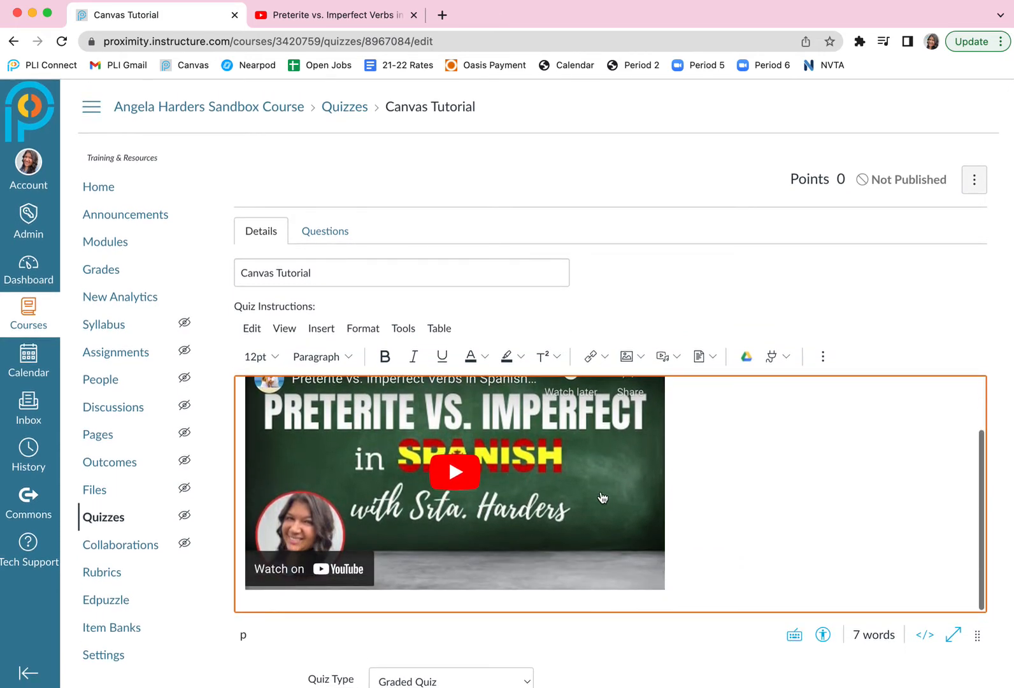
# Set the quiz's time limit to 20 minutes and allow multiple attempts, leaving answer shuffling off.
pyautogui.scroll(-5, 659, 318)
pyautogui.scroll(-5, 658, 316)
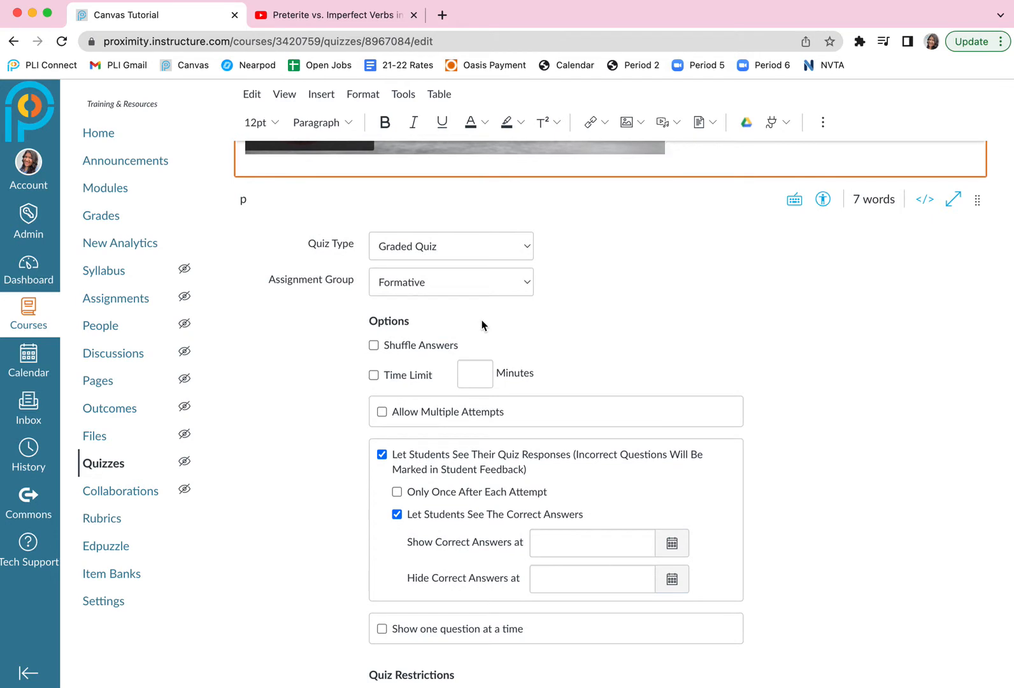
pyautogui.click(374, 346)
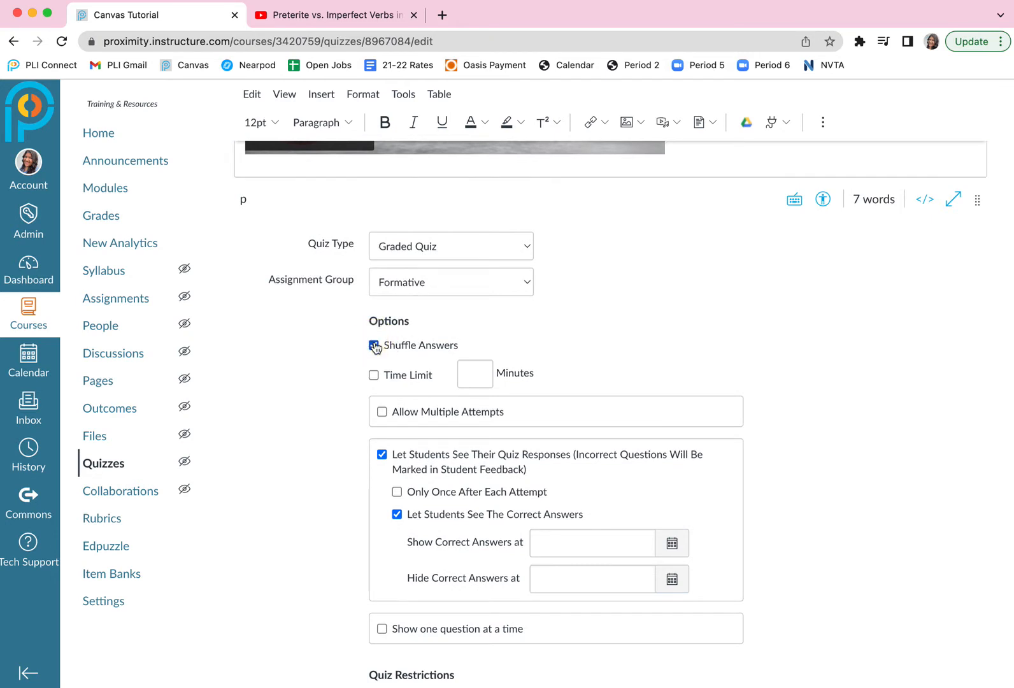
pyautogui.click(374, 346)
pyautogui.click(374, 378)
pyautogui.write('20')
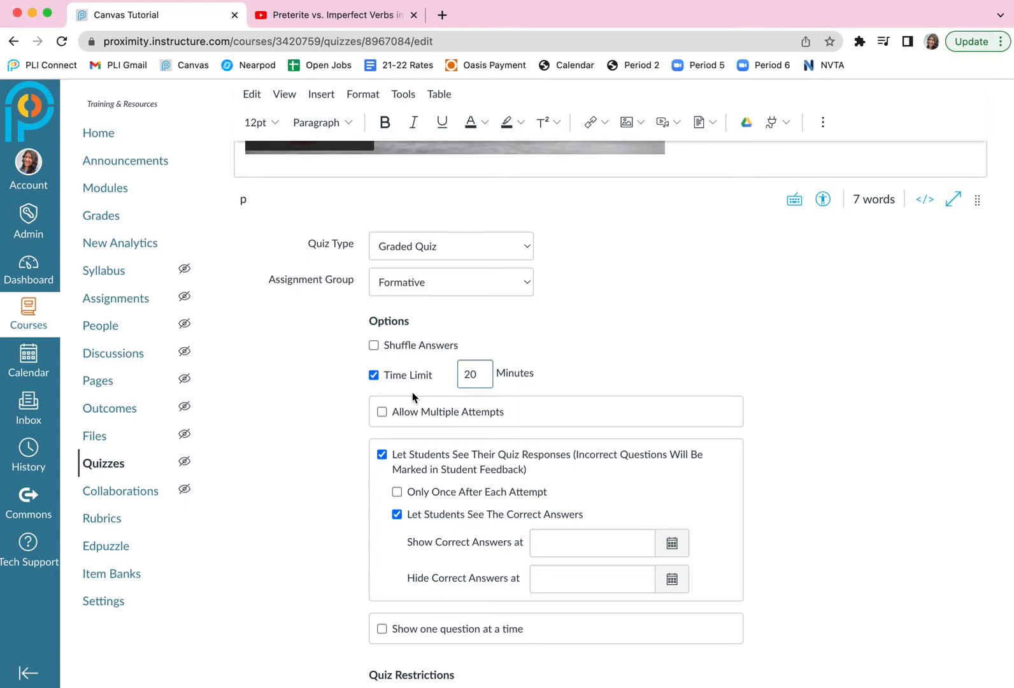
pyautogui.click(382, 412)
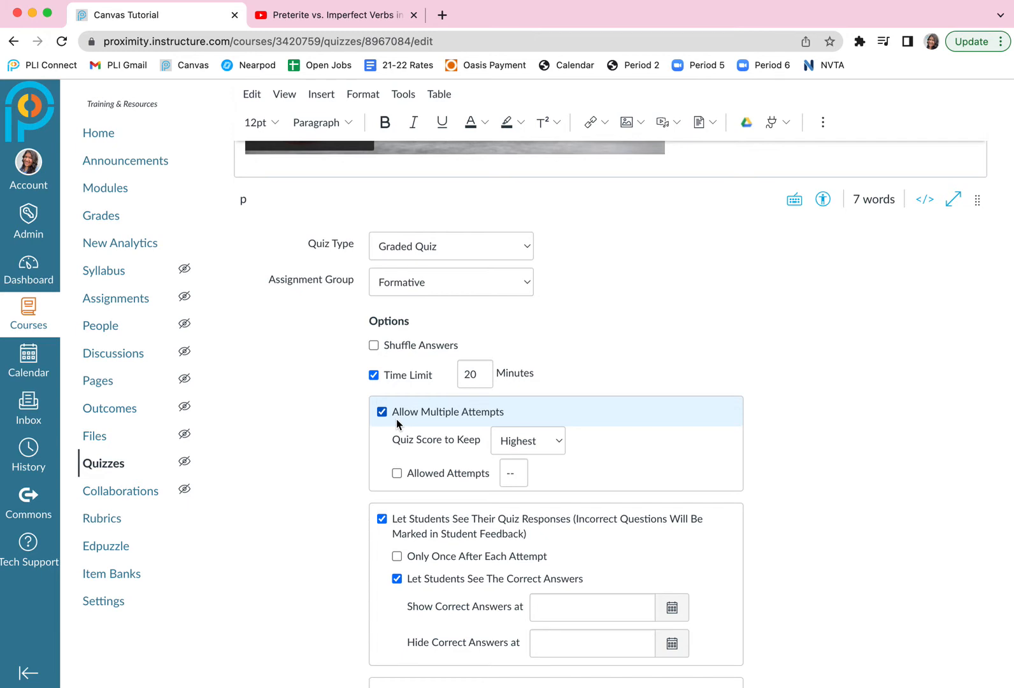
pyautogui.click(397, 474)
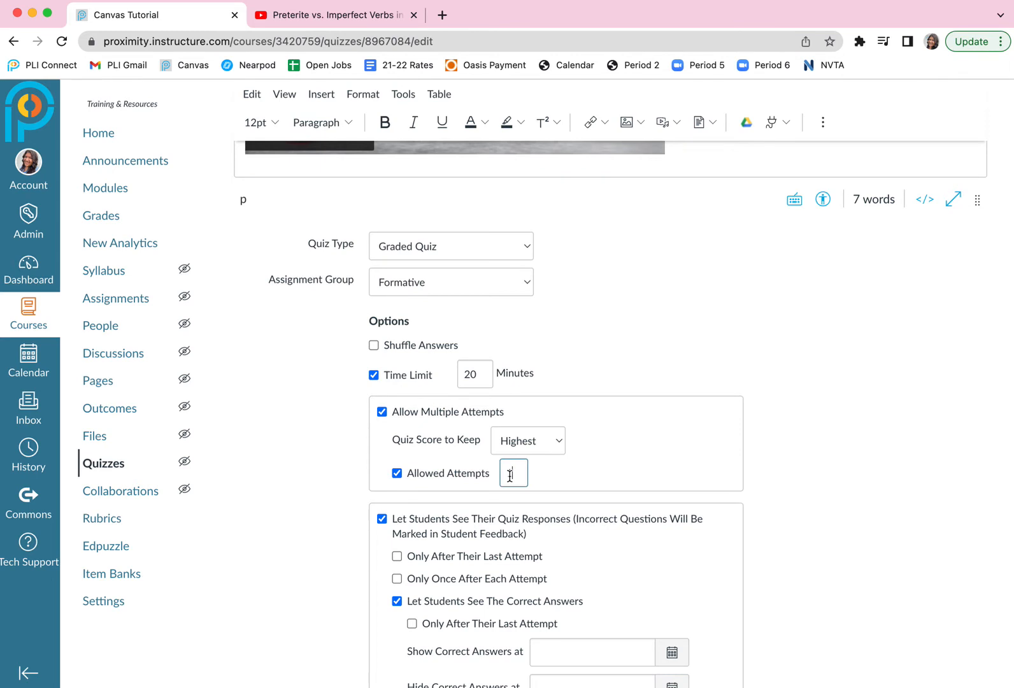
pyautogui.press('BackSpace')
pyautogui.write('3')
pyautogui.click(397, 473)
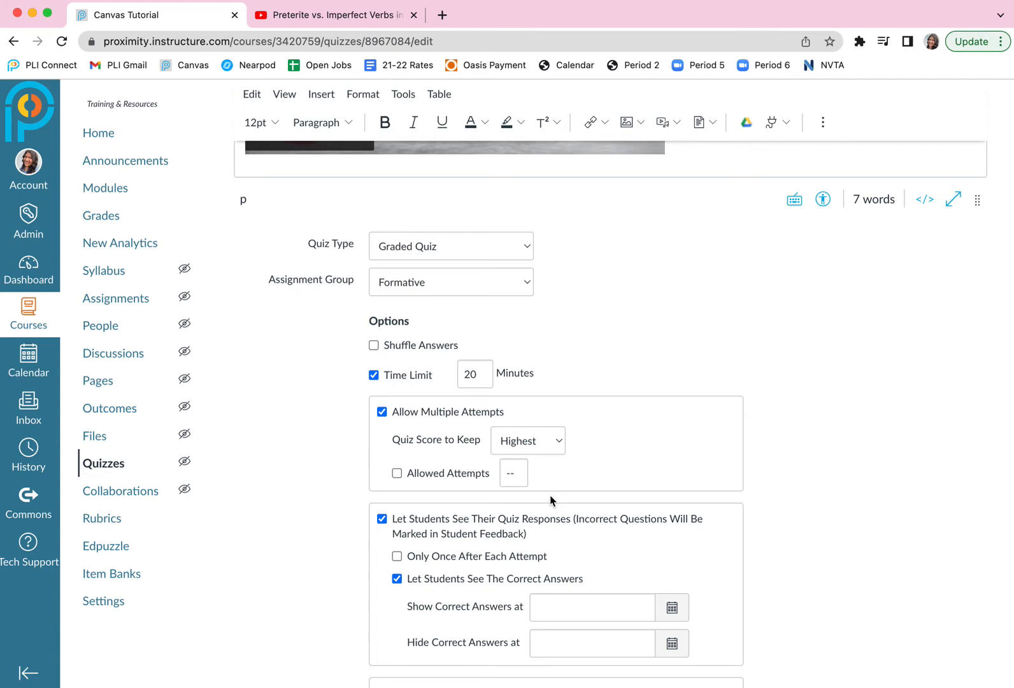
# Turn off the option that lets students see the correct answers.
pyautogui.scroll(-3, 560, 507)
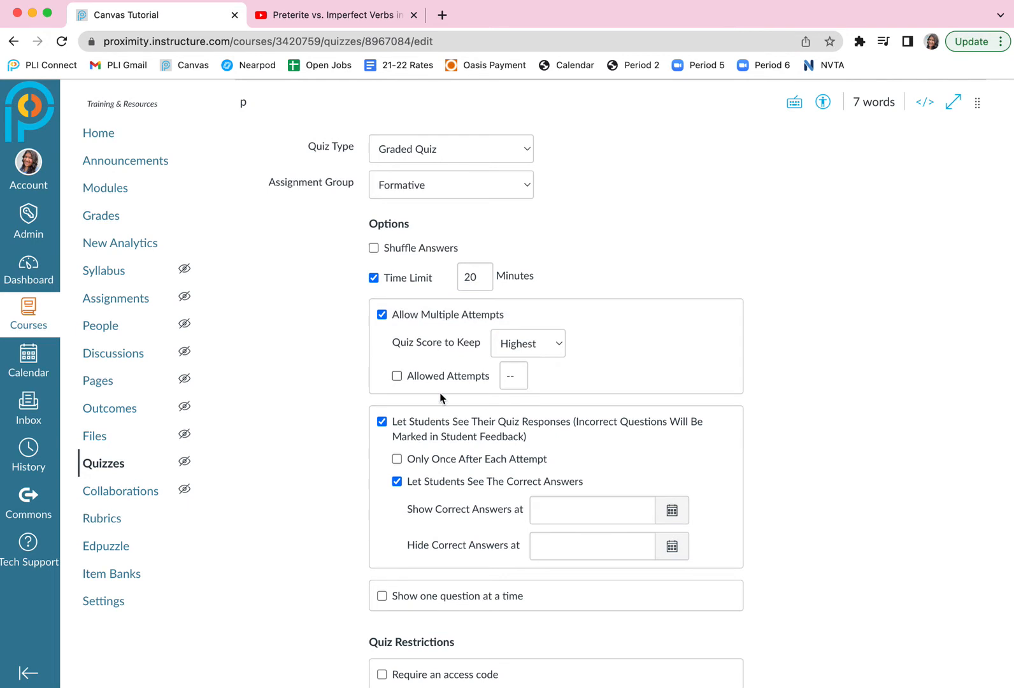
pyautogui.click(396, 482)
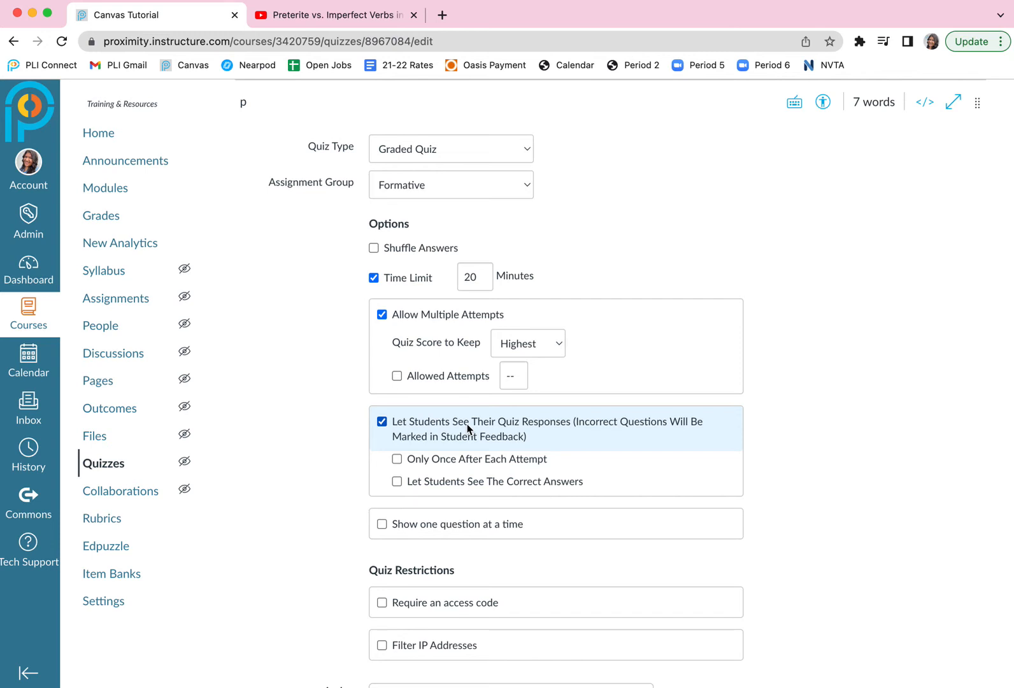
pyautogui.scroll(-4, 466, 424)
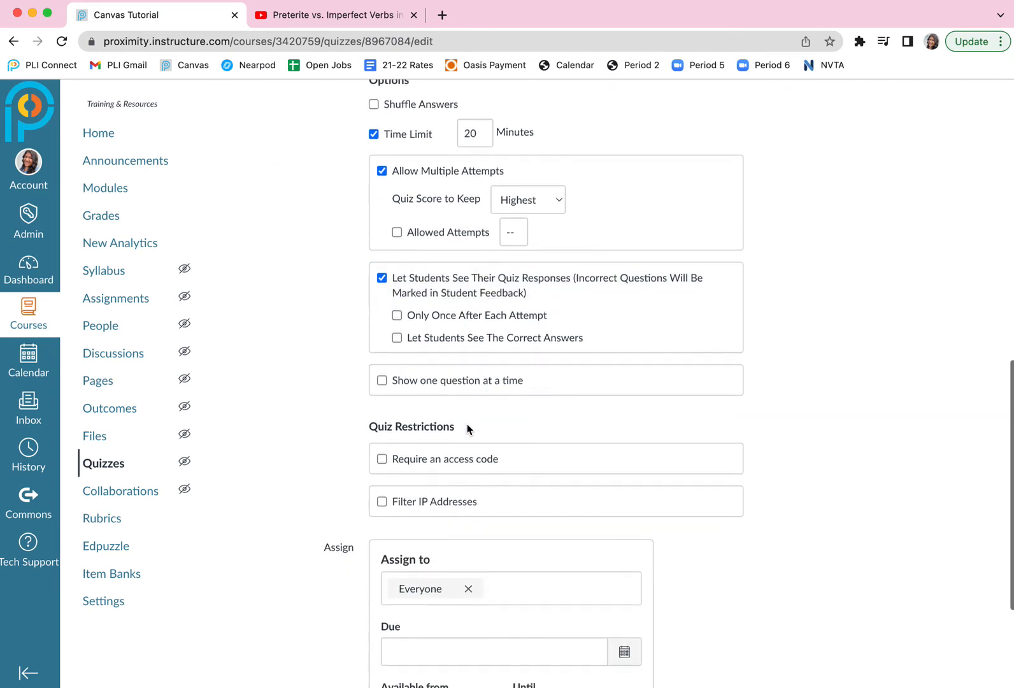
pyautogui.click(382, 374)
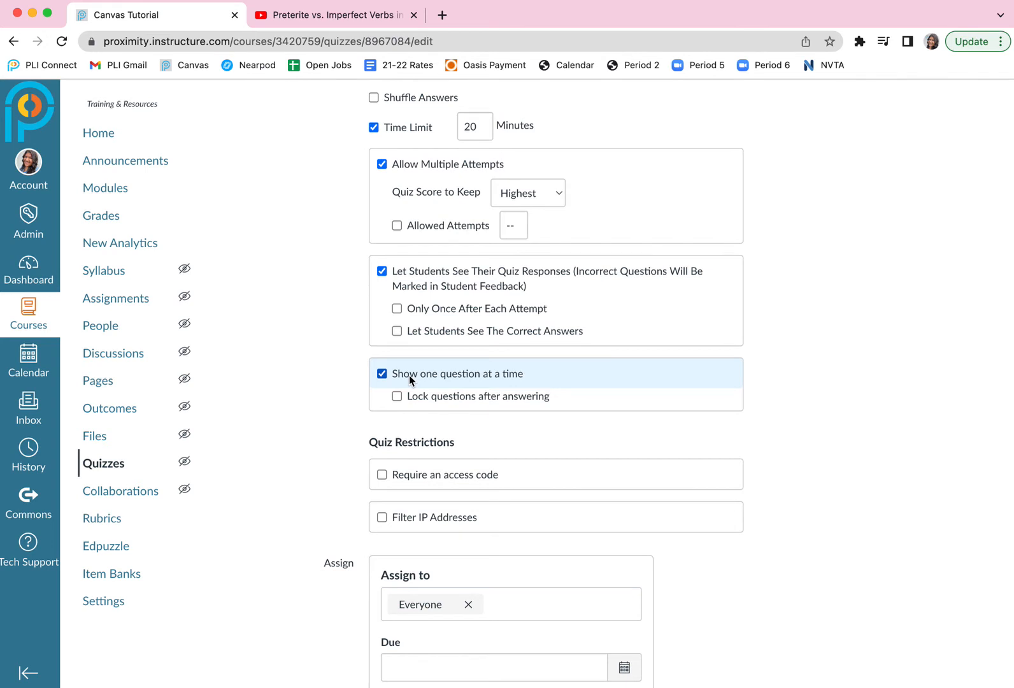
pyautogui.click(382, 373)
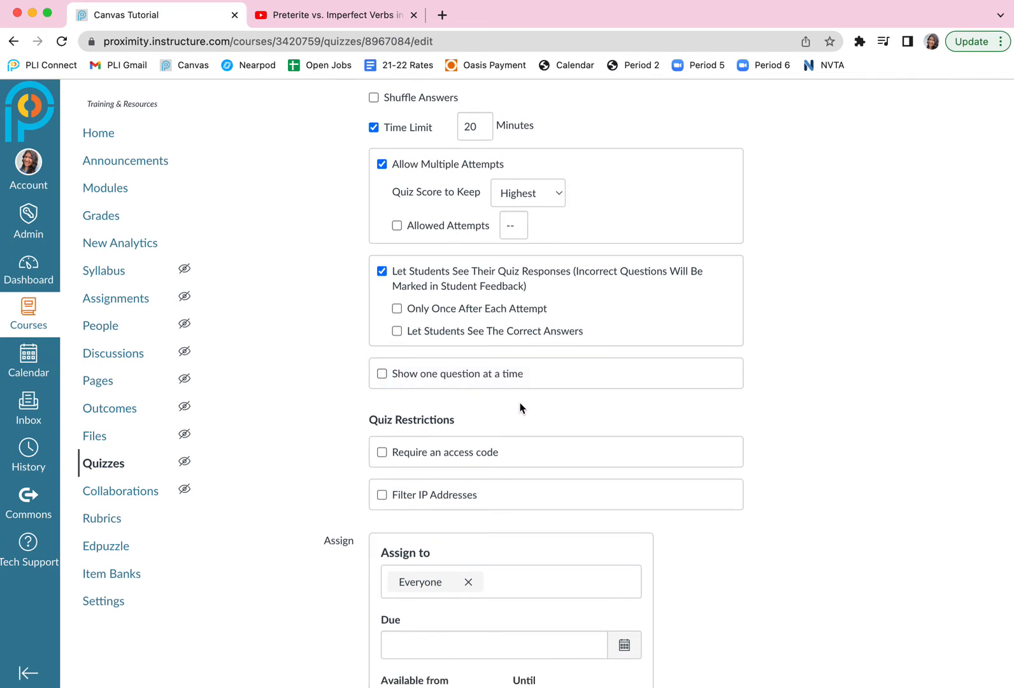
pyautogui.scroll(-2, 520, 407)
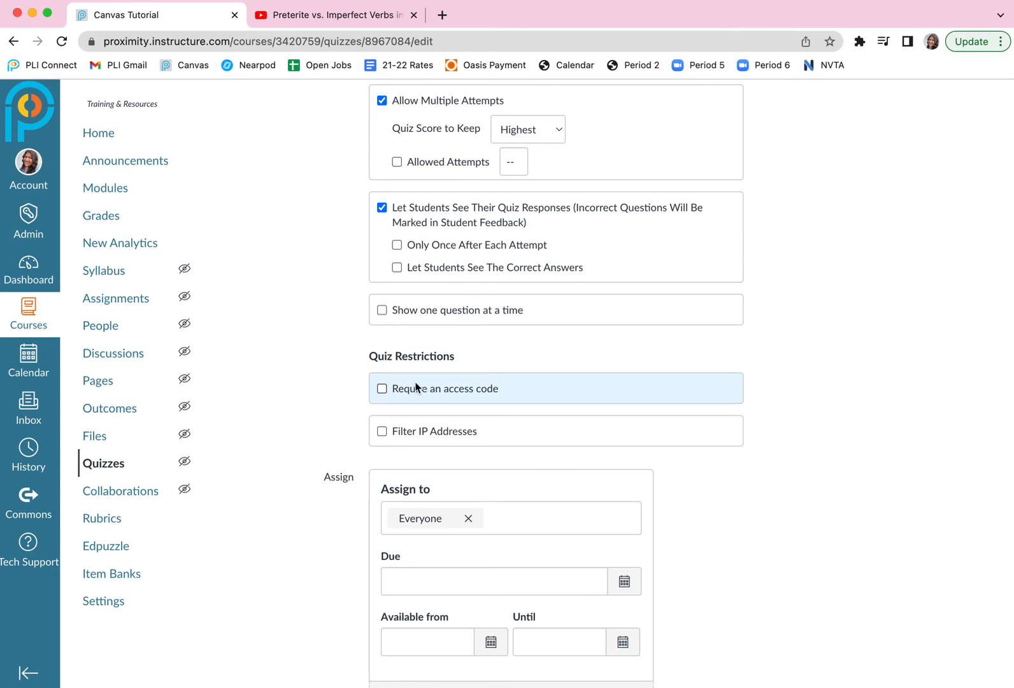
pyautogui.click(383, 390)
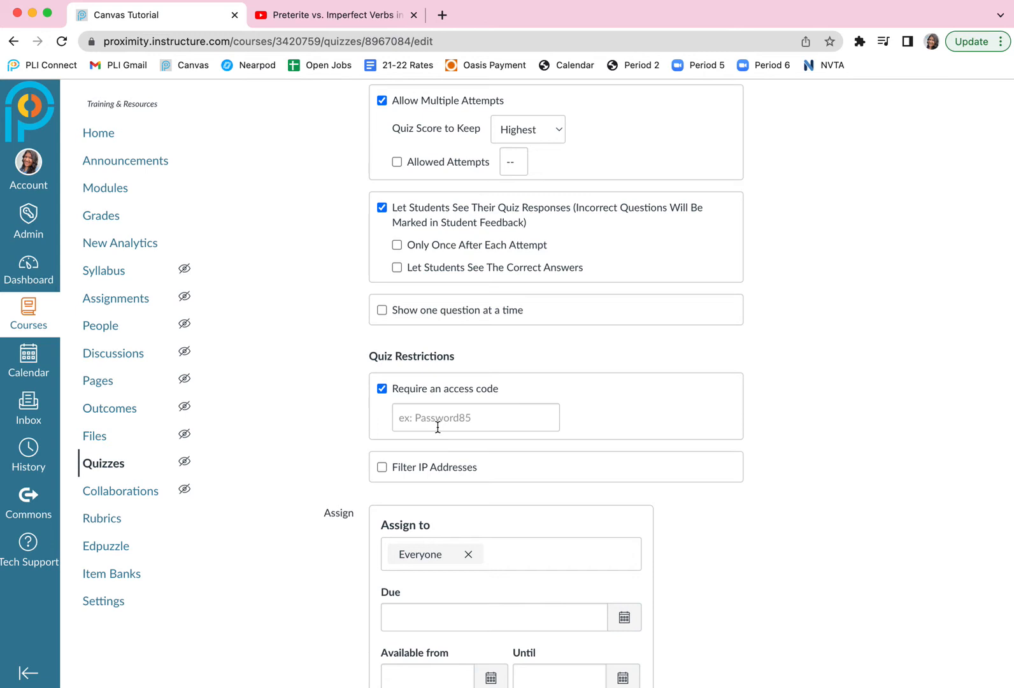
pyautogui.click(382, 389)
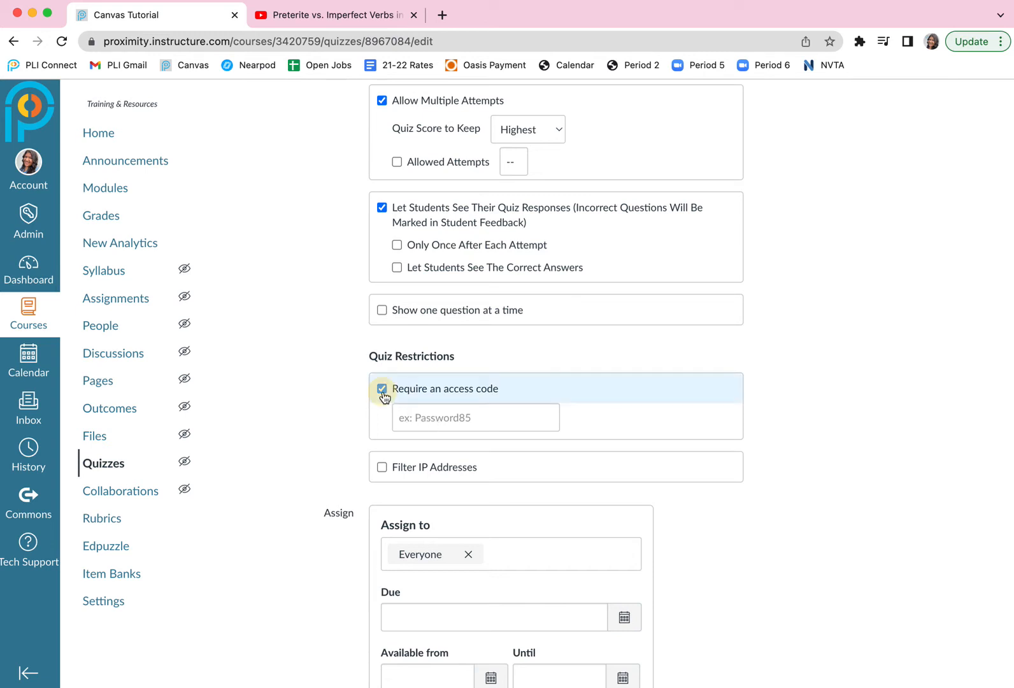
# Set the quiz's due date to Apr 27, 2022 for everyone and save the quiz without publishing it.
pyautogui.scroll(-3, 429, 437)
pyautogui.click(628, 470)
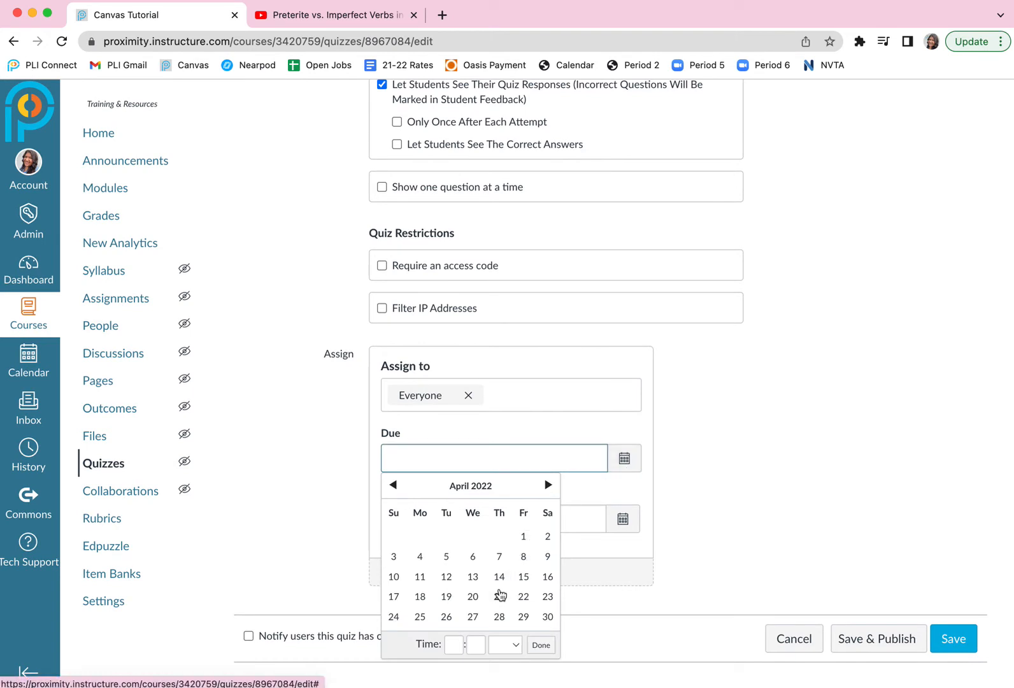
pyautogui.click(473, 617)
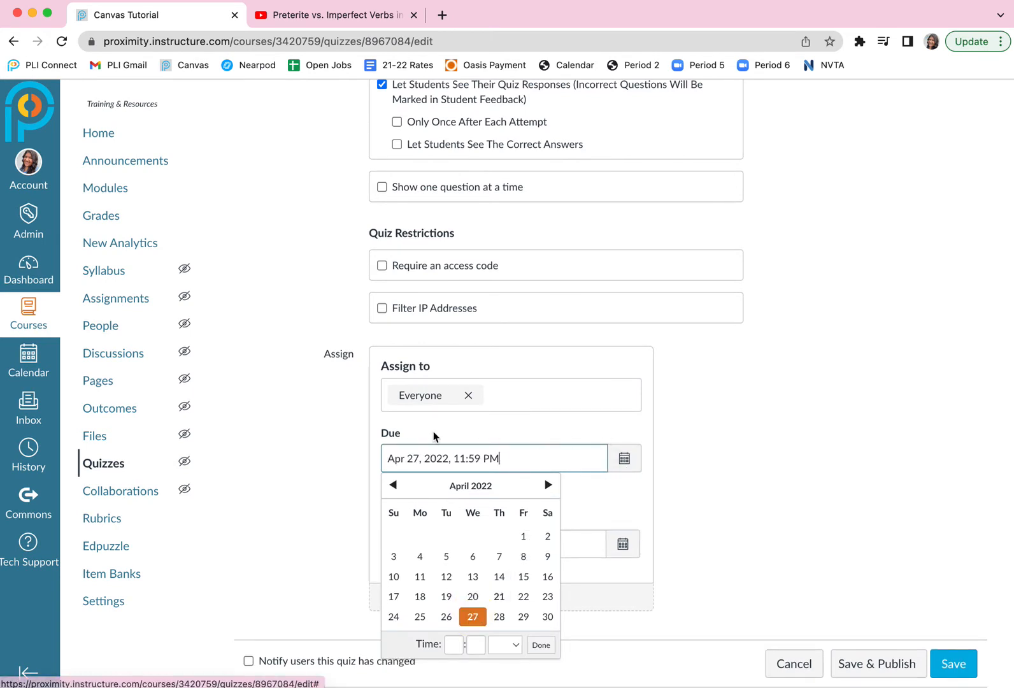
pyautogui.click(706, 454)
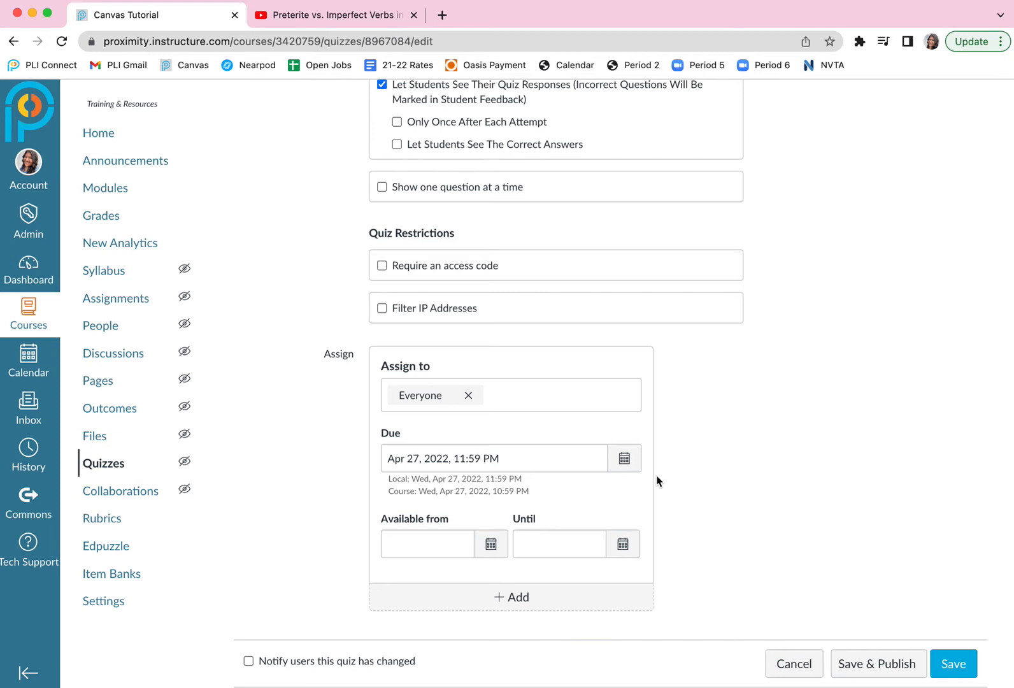
pyautogui.scroll(-2, 887, 484)
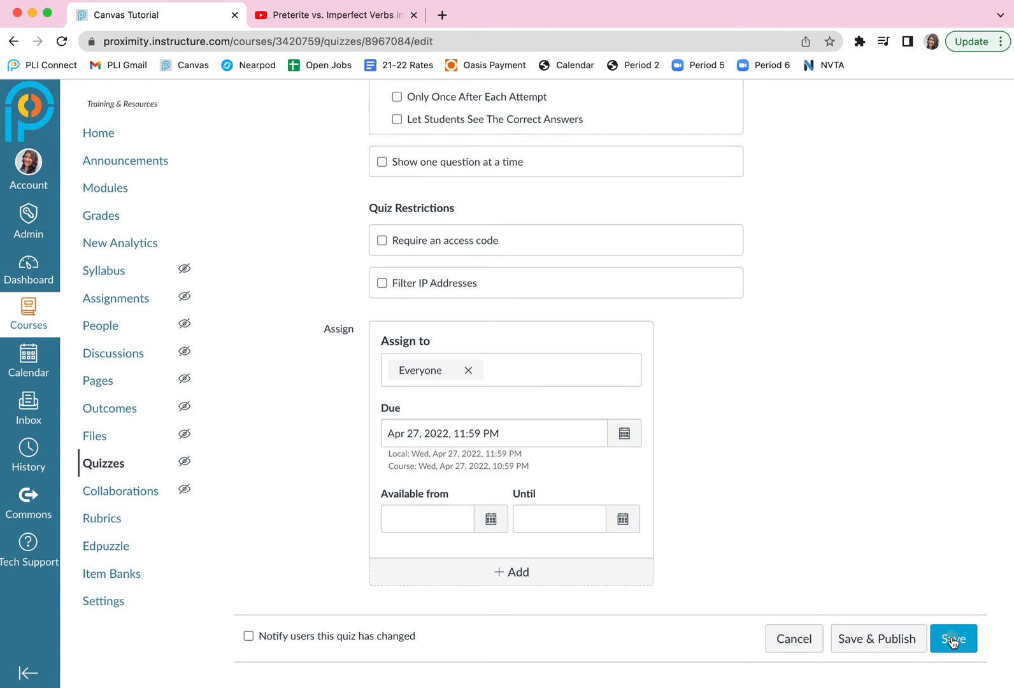
pyautogui.click(951, 639)
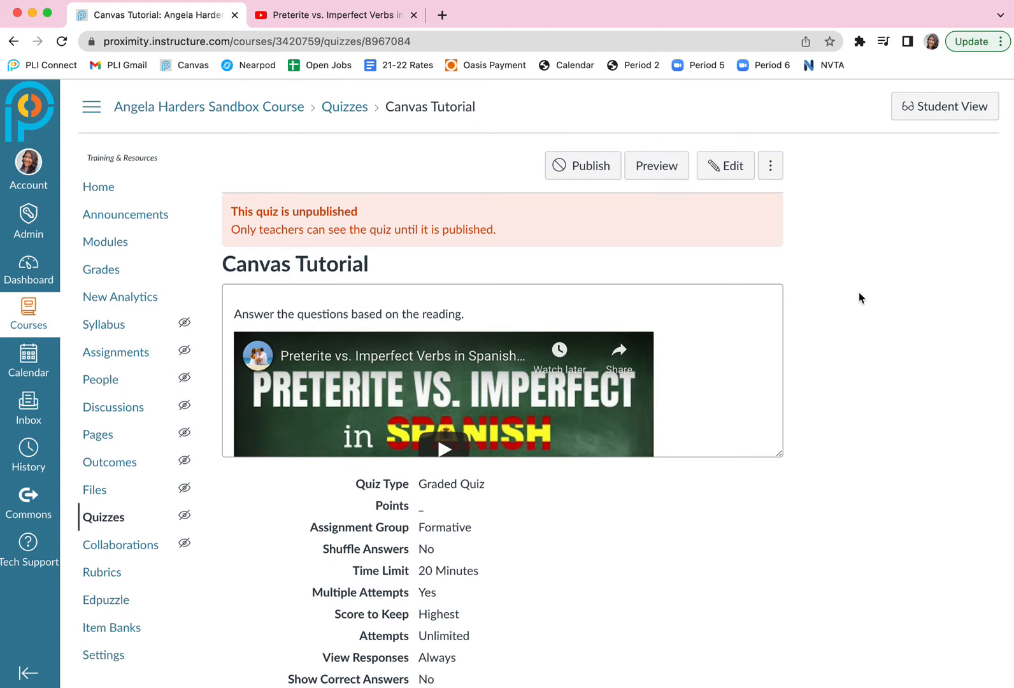
# Reopen the Canvas Tutorial quiz for editing and add a new question, keeping the Multiple Choice type.
pyautogui.click(723, 172)
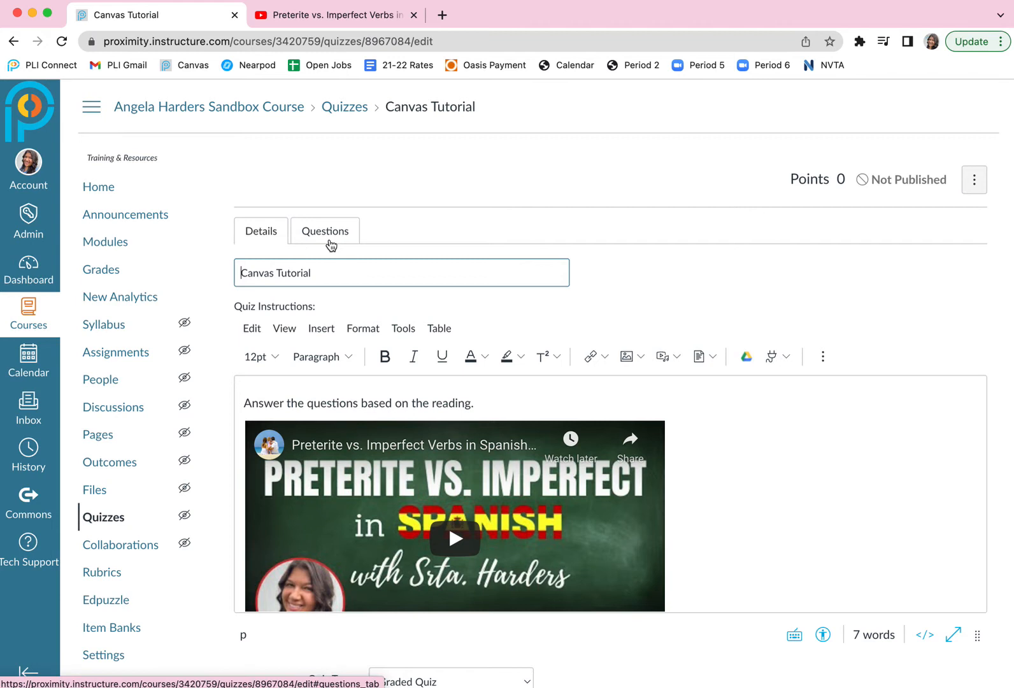
pyautogui.click(329, 238)
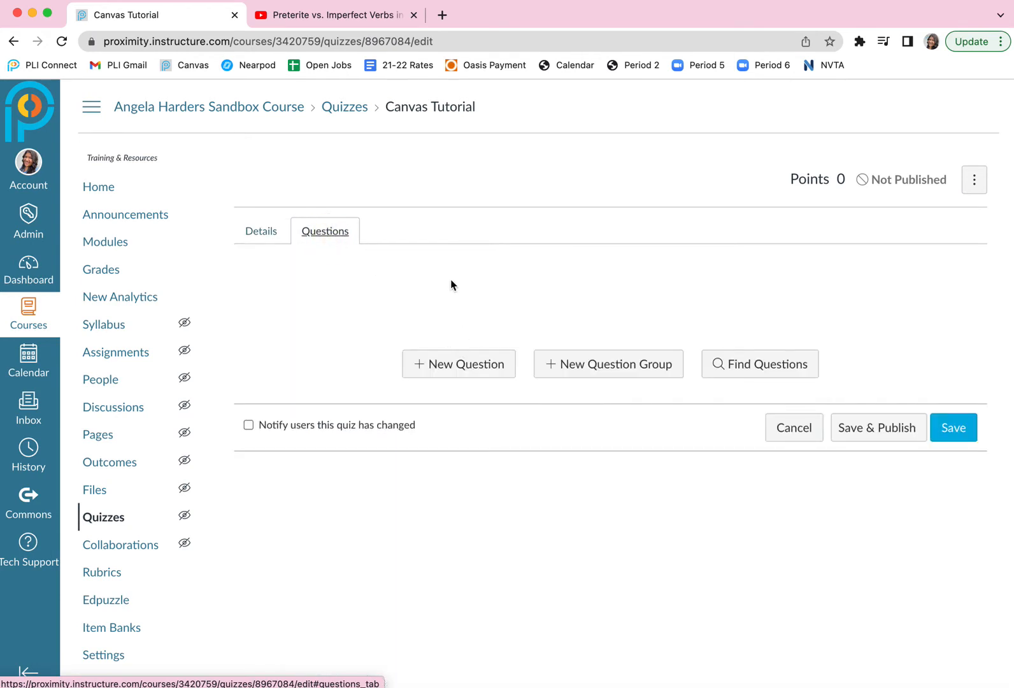
pyautogui.click(463, 371)
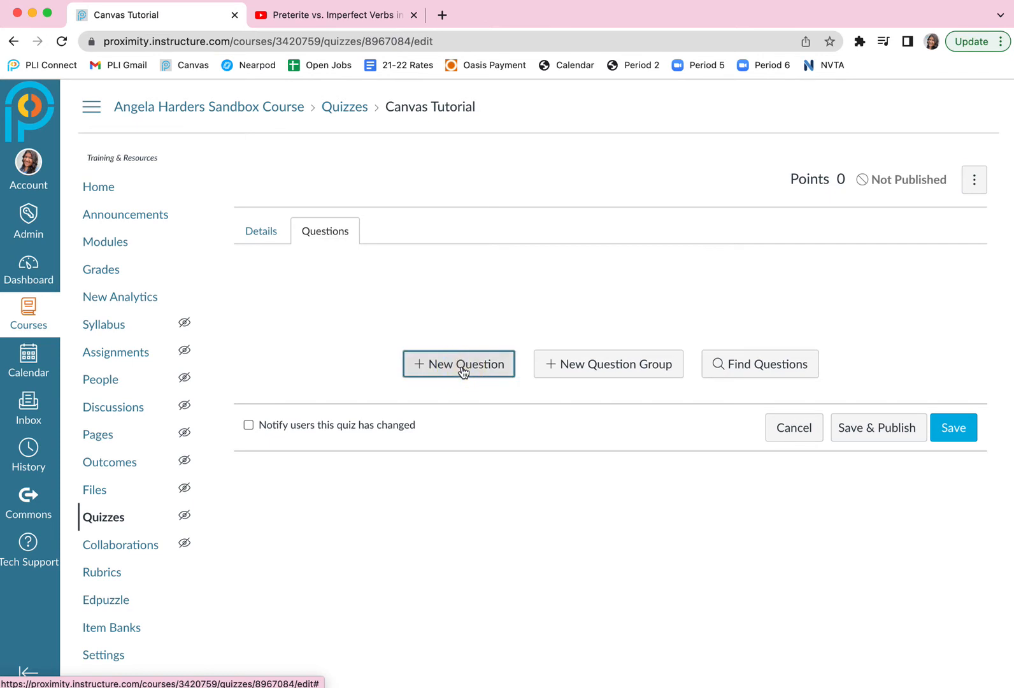
pyautogui.click(417, 463)
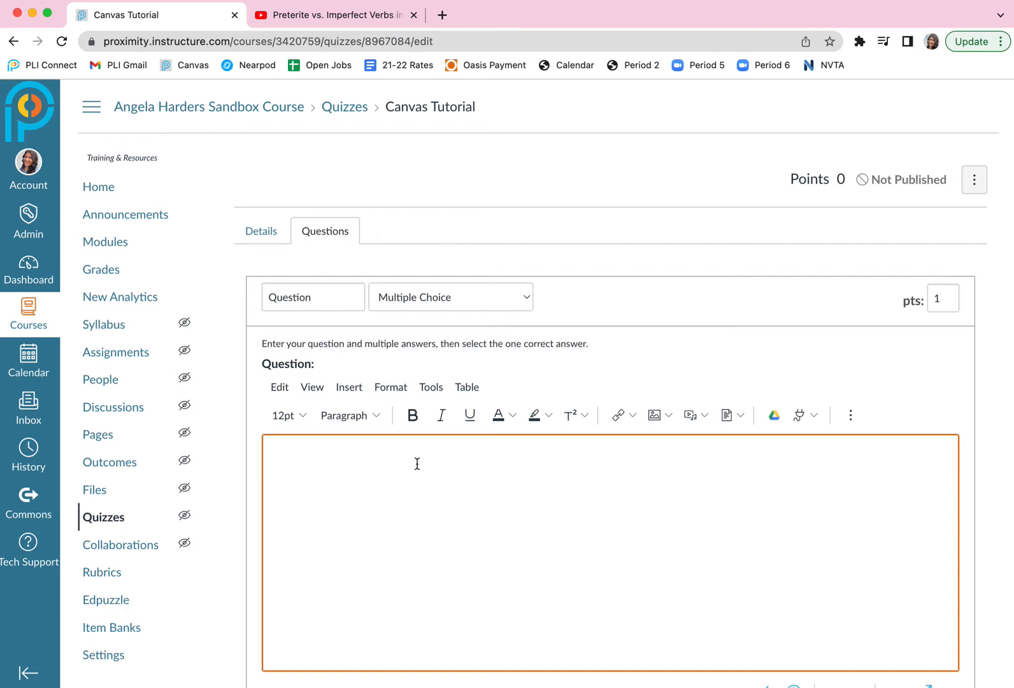
pyautogui.click(528, 300)
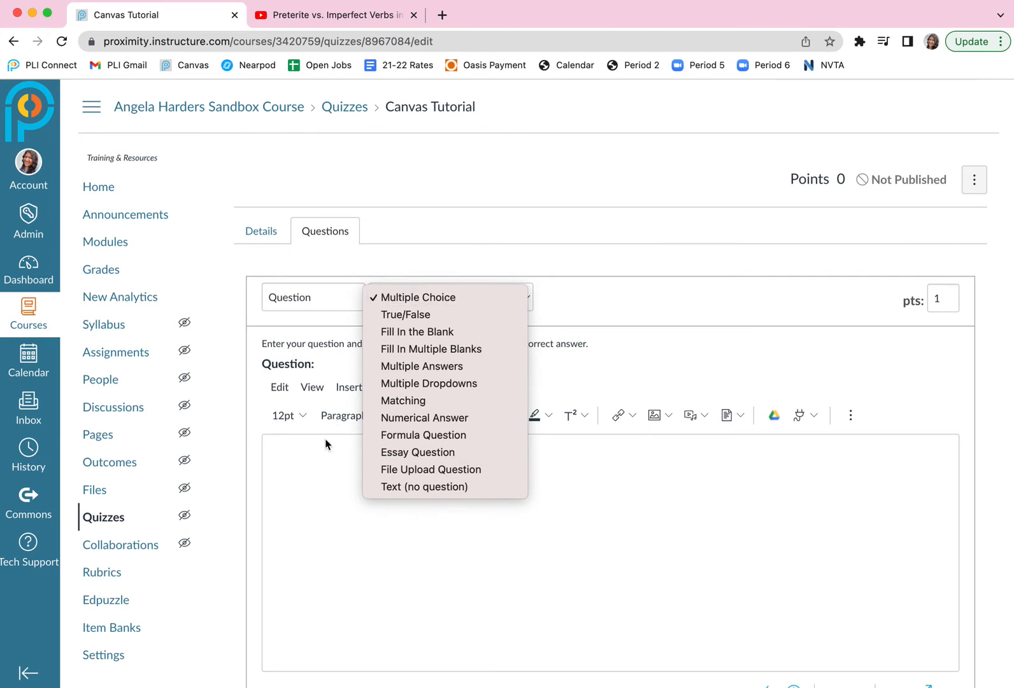
pyautogui.click(320, 469)
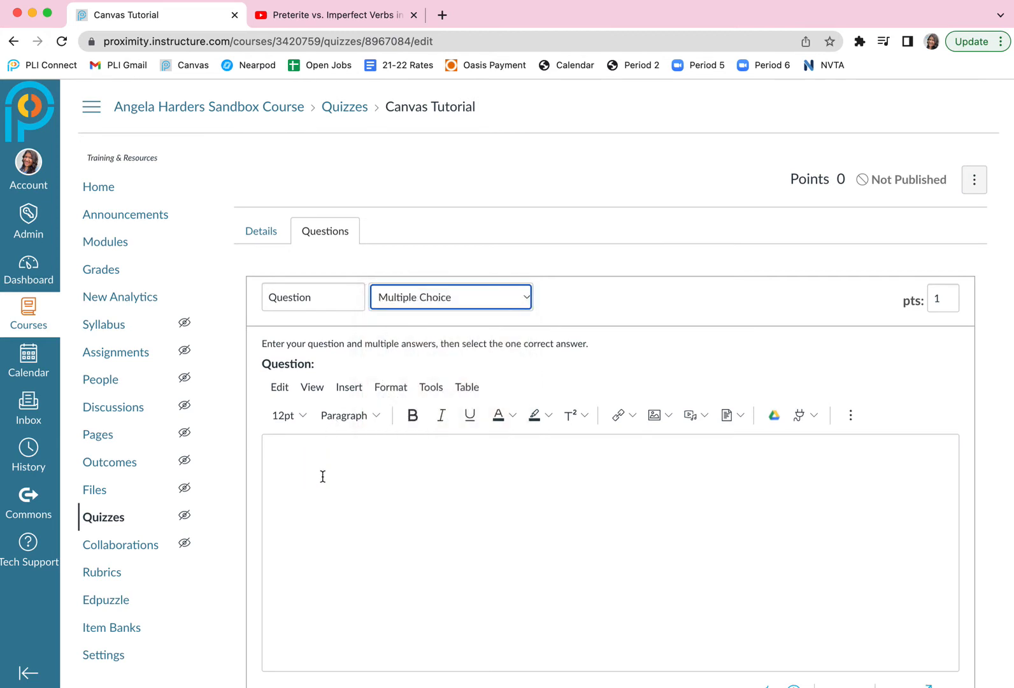
# Enter the question text "What types of questions are available in Canvas Quizzes?".
pyautogui.click(323, 477)
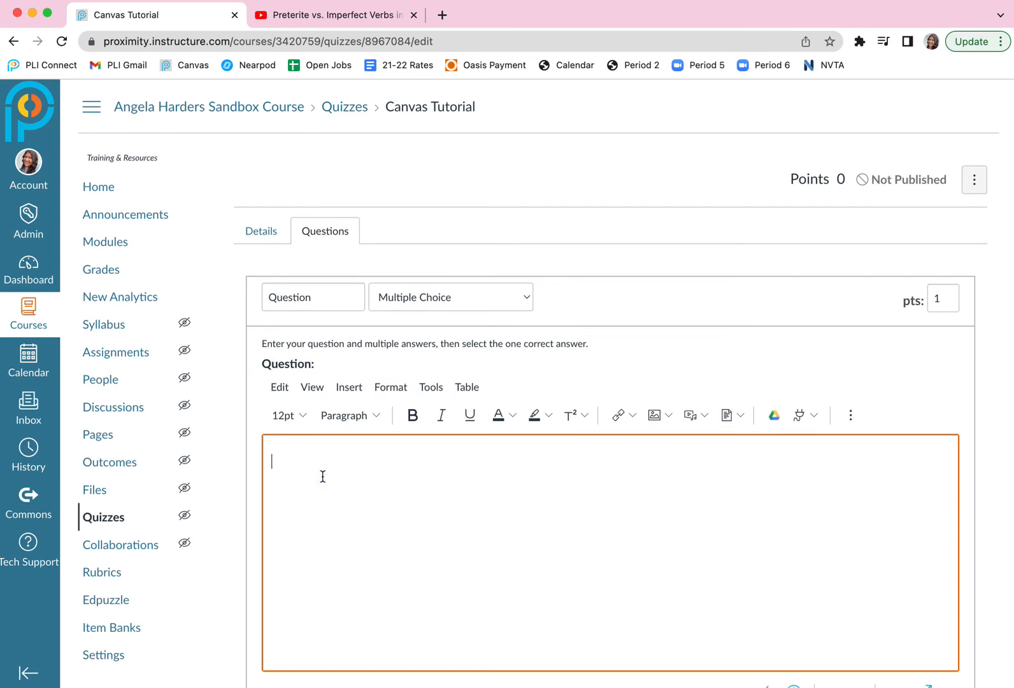
pyautogui.write('What types of questions ')
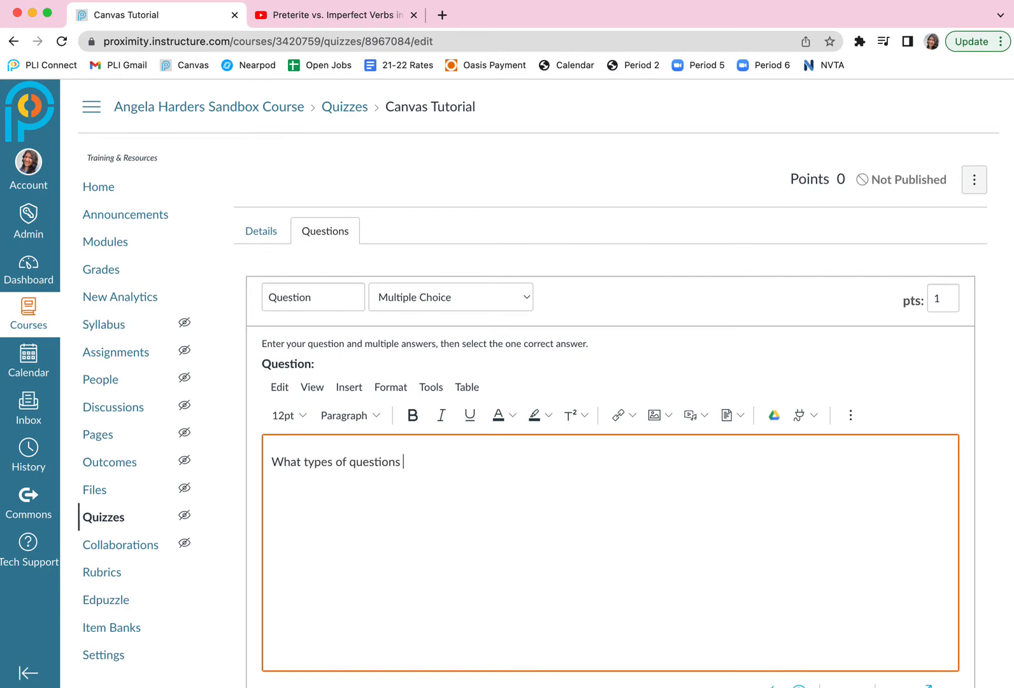
pyautogui.write('are available in Canvas Quizzes?')
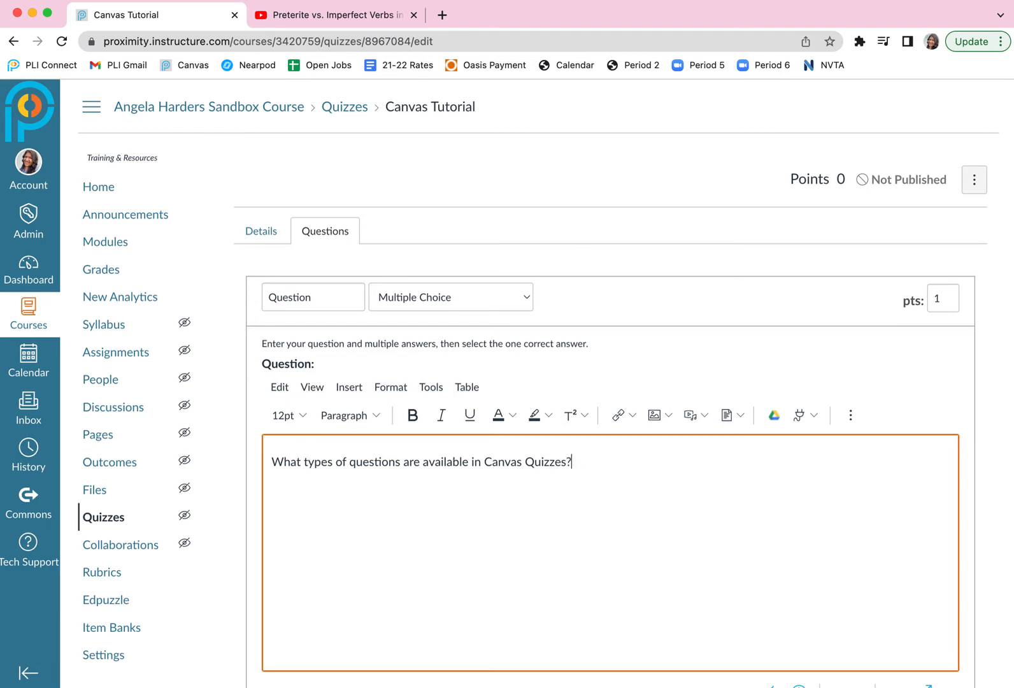
# Fill in the four answers as Multiple Choice, True/False, Fill in the Blank and All of the Above.
pyautogui.scroll(-5, 412, 514)
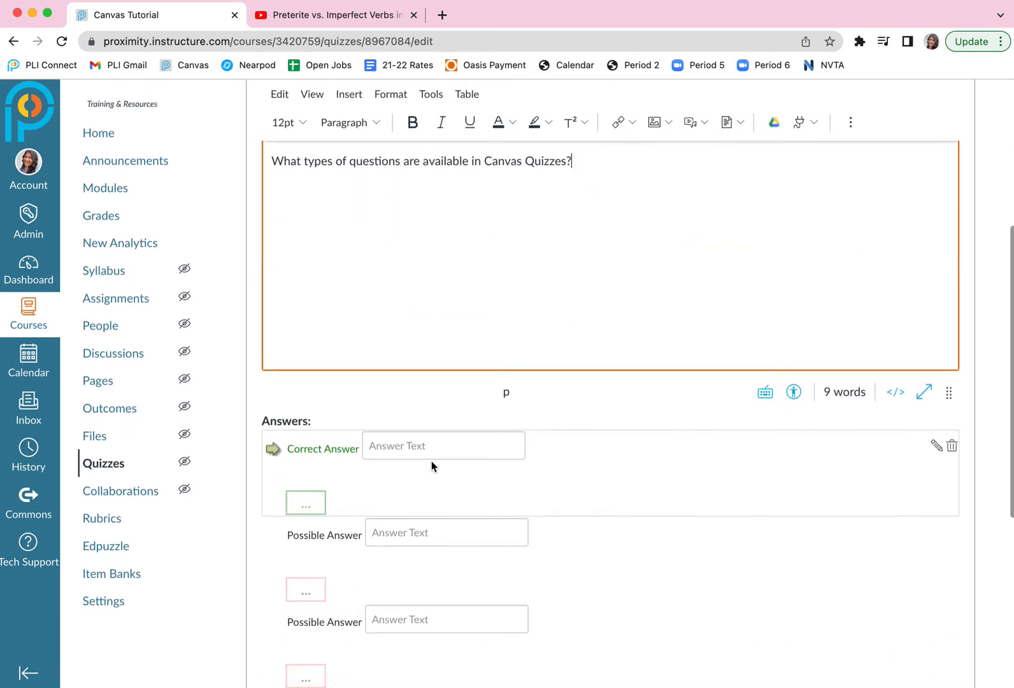
pyautogui.scroll(-1, 431, 465)
pyautogui.click(419, 384)
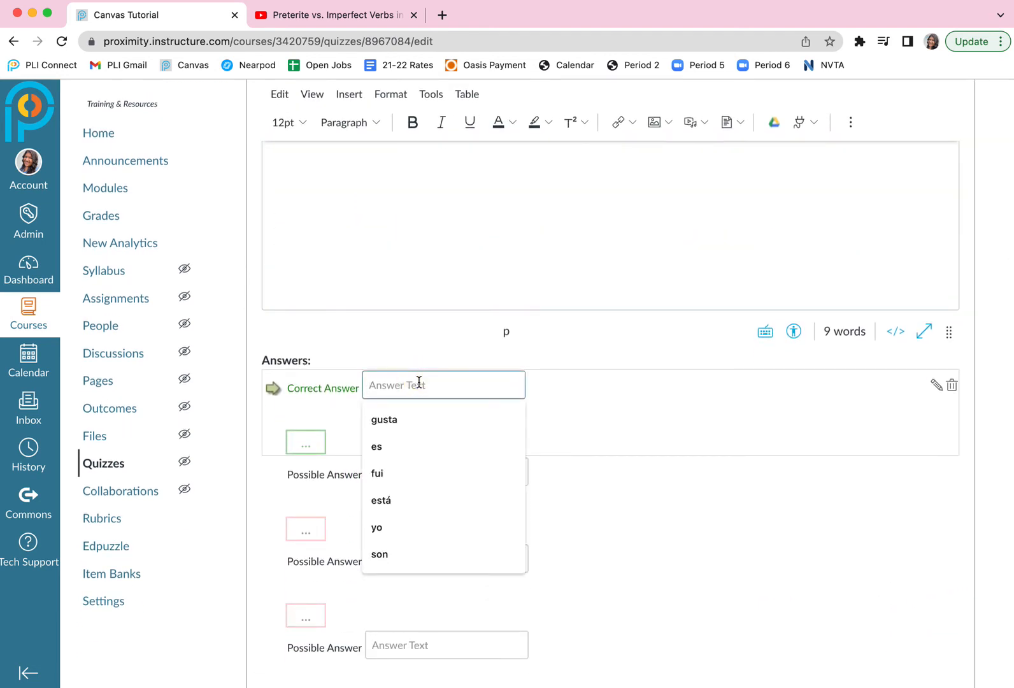
pyautogui.write('Multiple Choice')
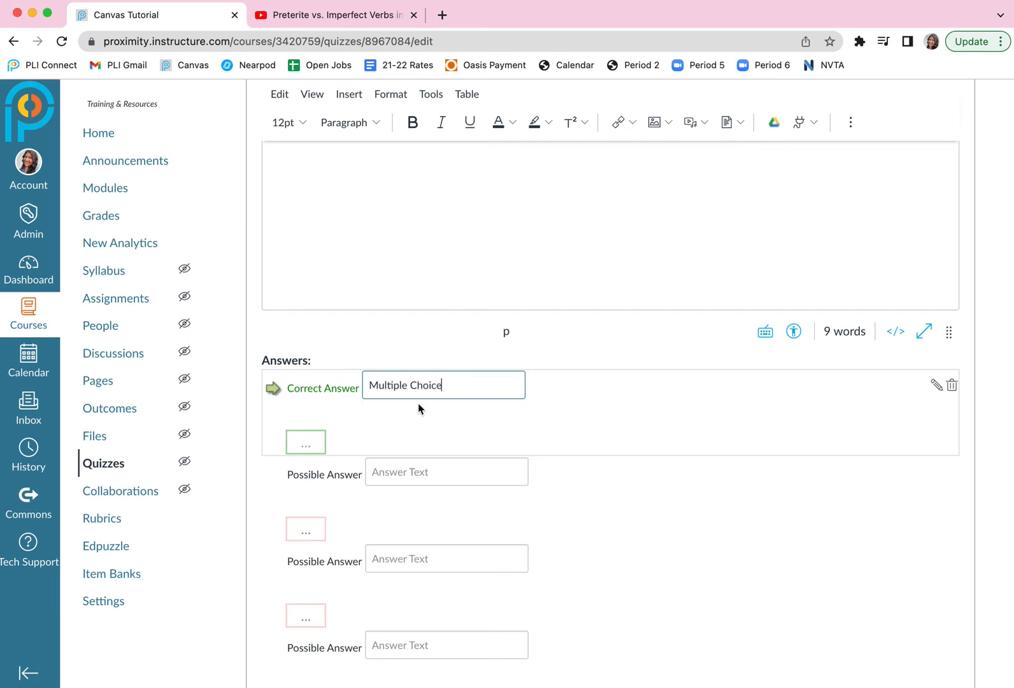
pyautogui.click(415, 472)
pyautogui.write('True')
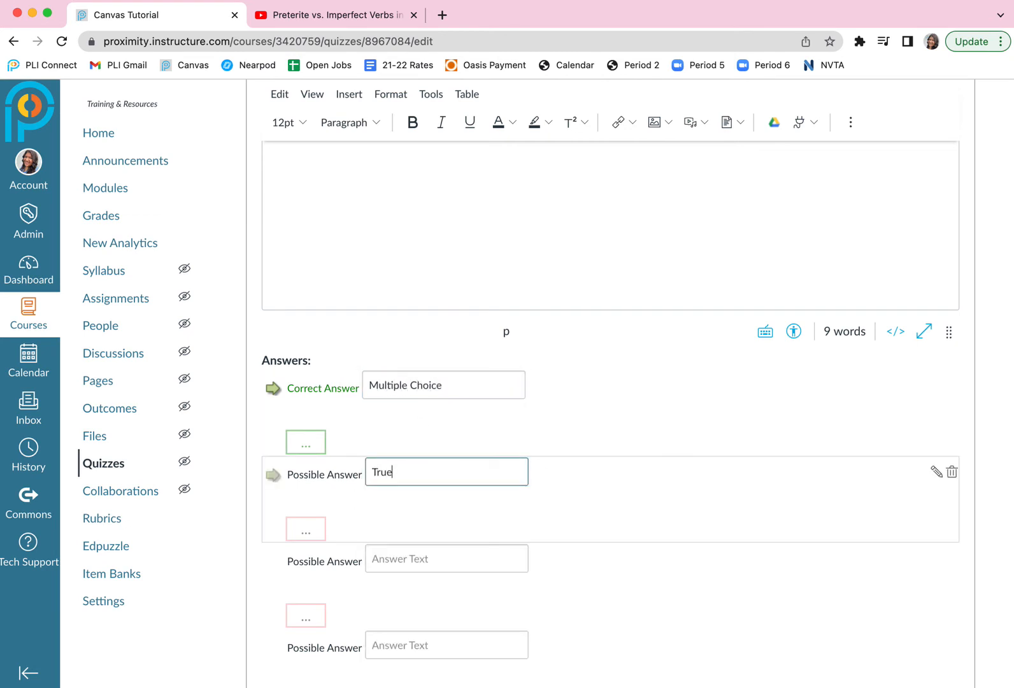
pyautogui.write('/False')
pyautogui.click(393, 556)
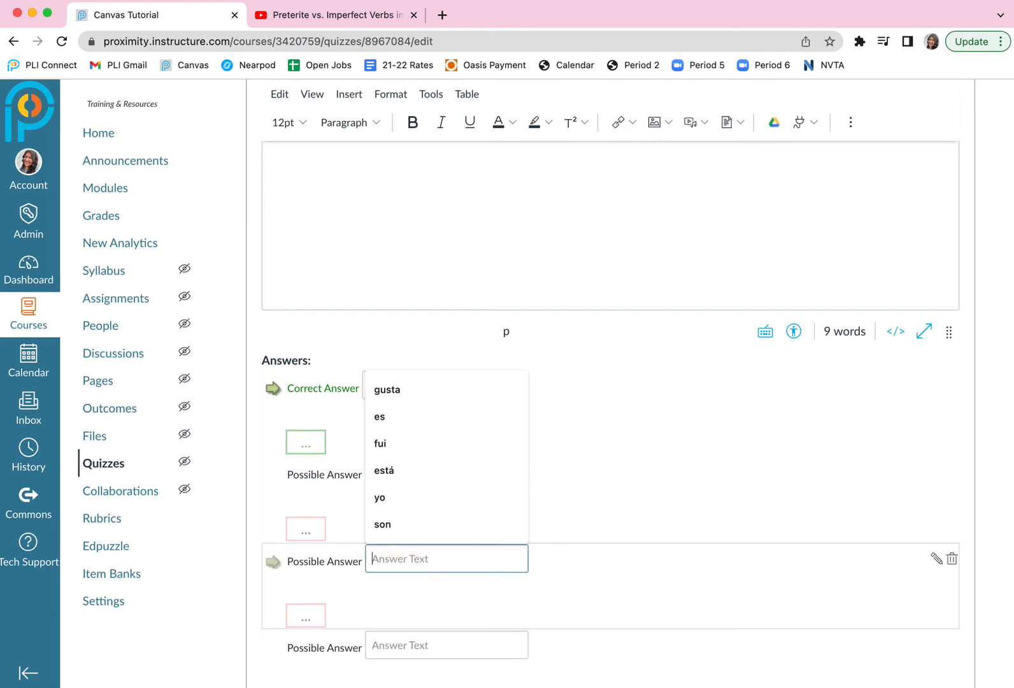
pyautogui.write('Fill in the Blank')
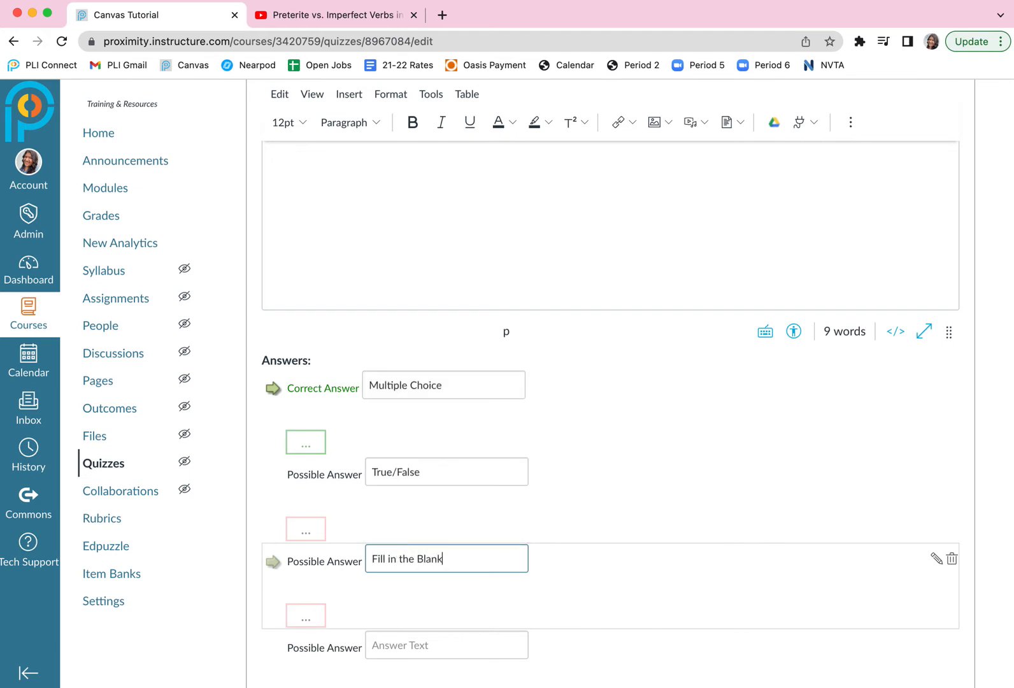
pyautogui.click(390, 646)
pyautogui.write('All o')
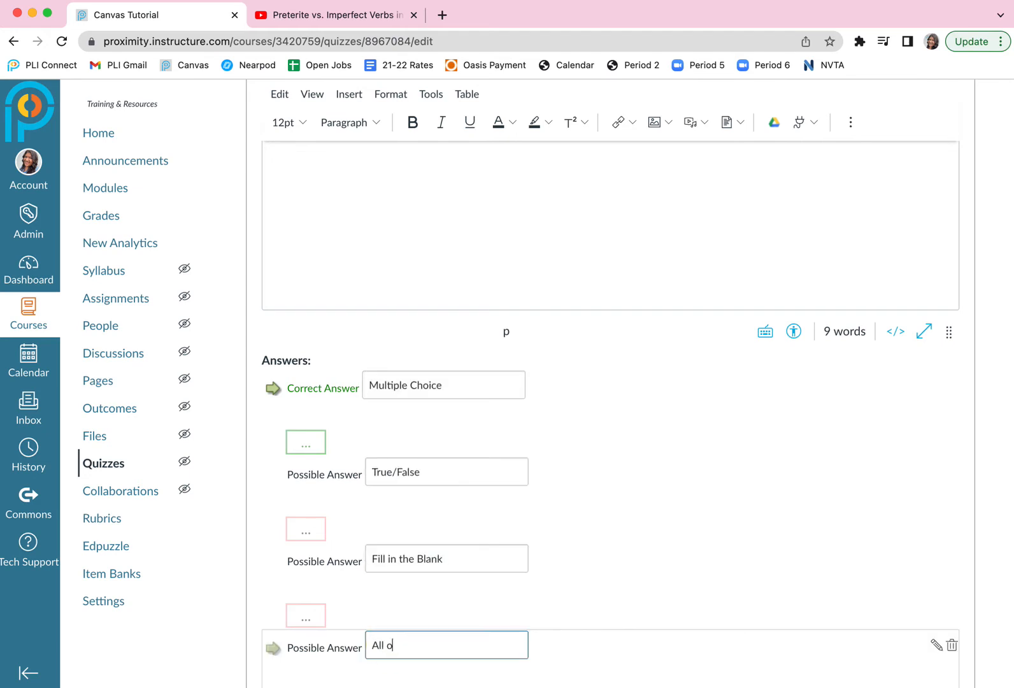
pyautogui.write('f the Avo')
pyautogui.write('ove')
# Mark All of the Above as the correct answer and update the question.
pyautogui.scroll(-2, 330, 610)
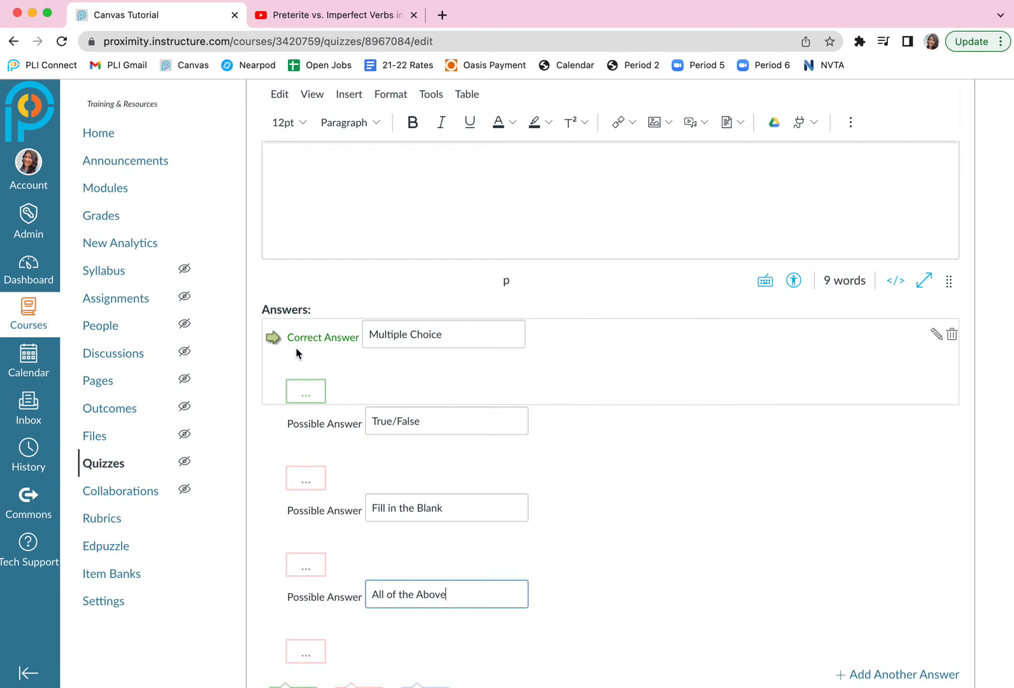
pyautogui.click(273, 608)
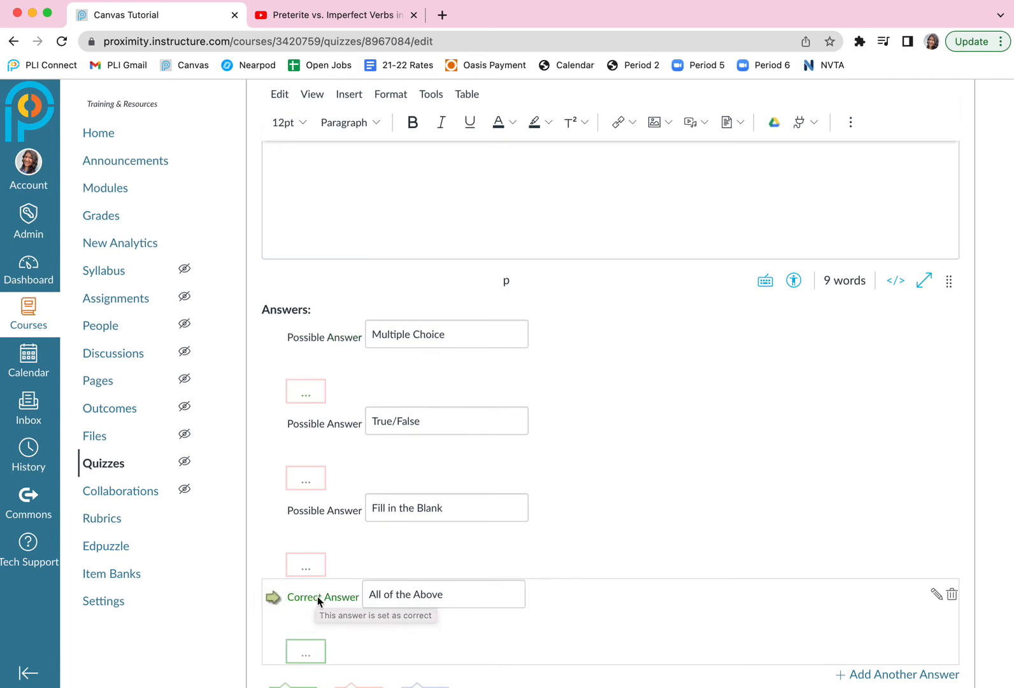
pyautogui.scroll(-5, 338, 574)
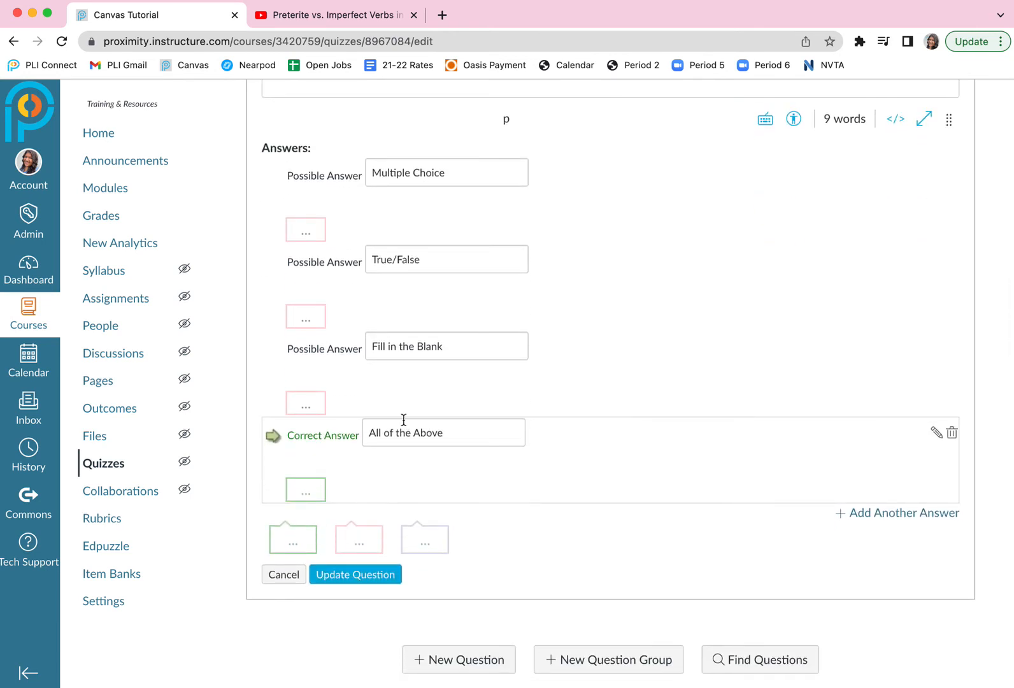
pyautogui.scroll(1, 404, 418)
pyautogui.click(357, 578)
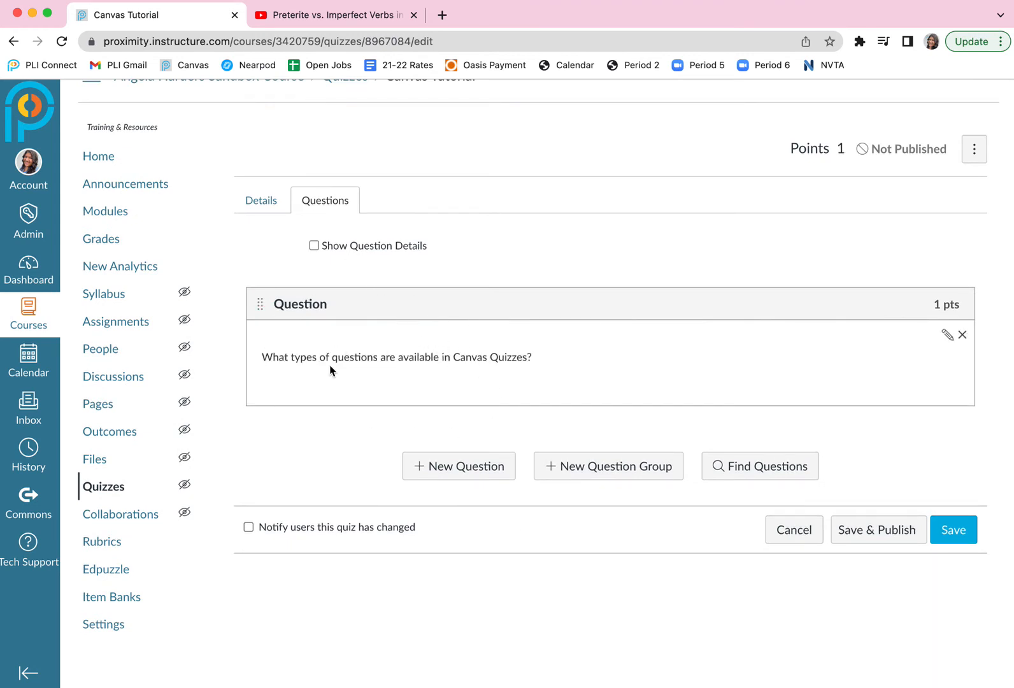
# Show the question details and add a second question of the Multiple Answers type.
pyautogui.click(315, 252)
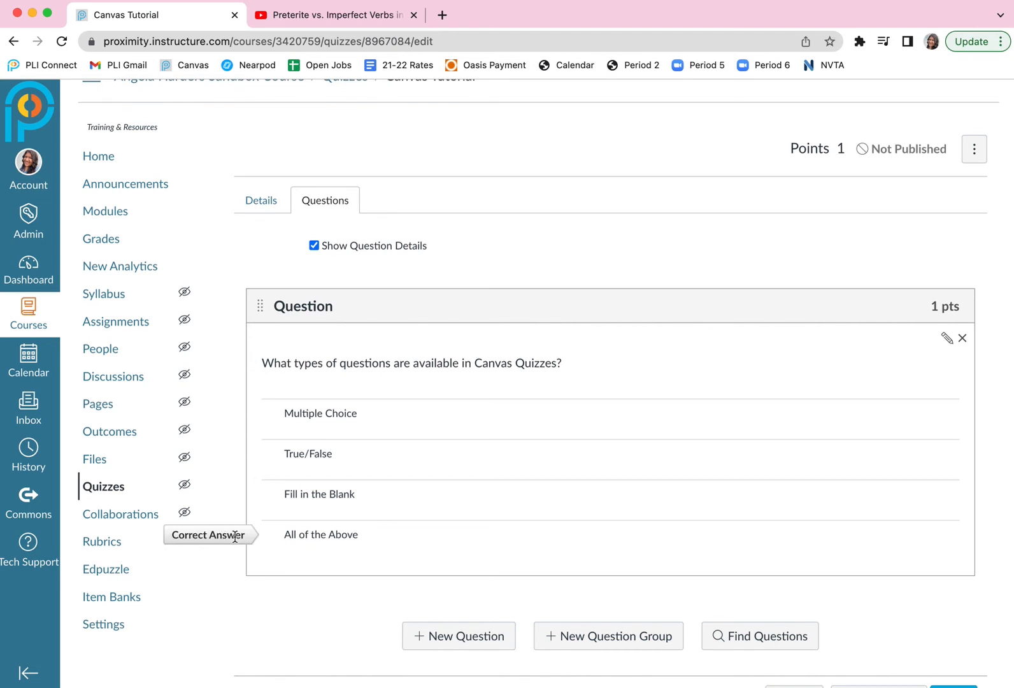
pyautogui.scroll(-2, 408, 532)
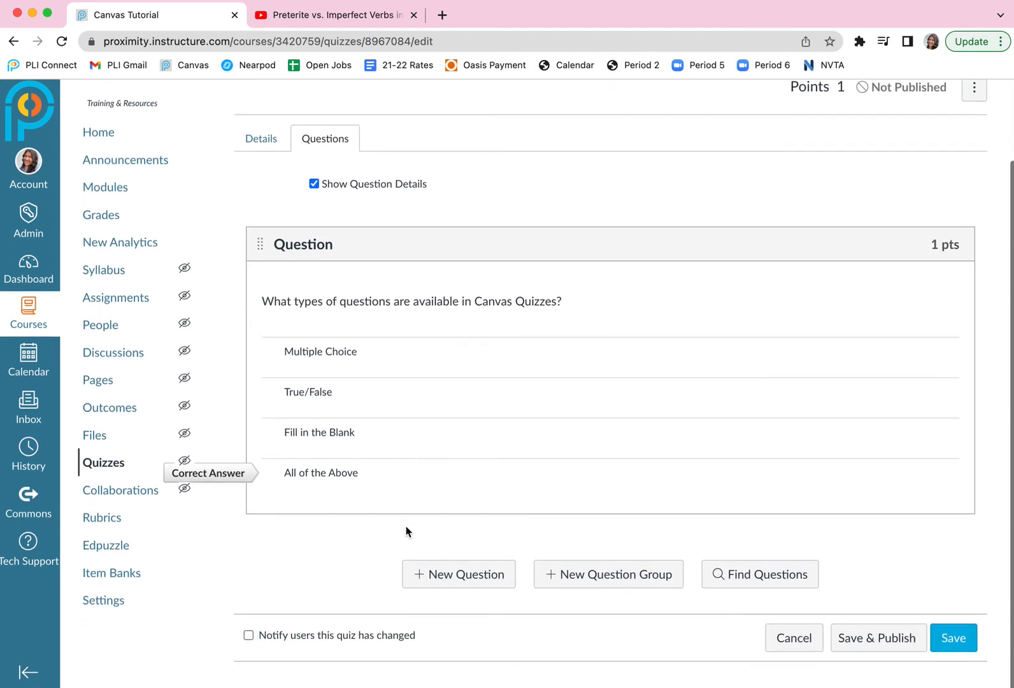
pyautogui.click(466, 577)
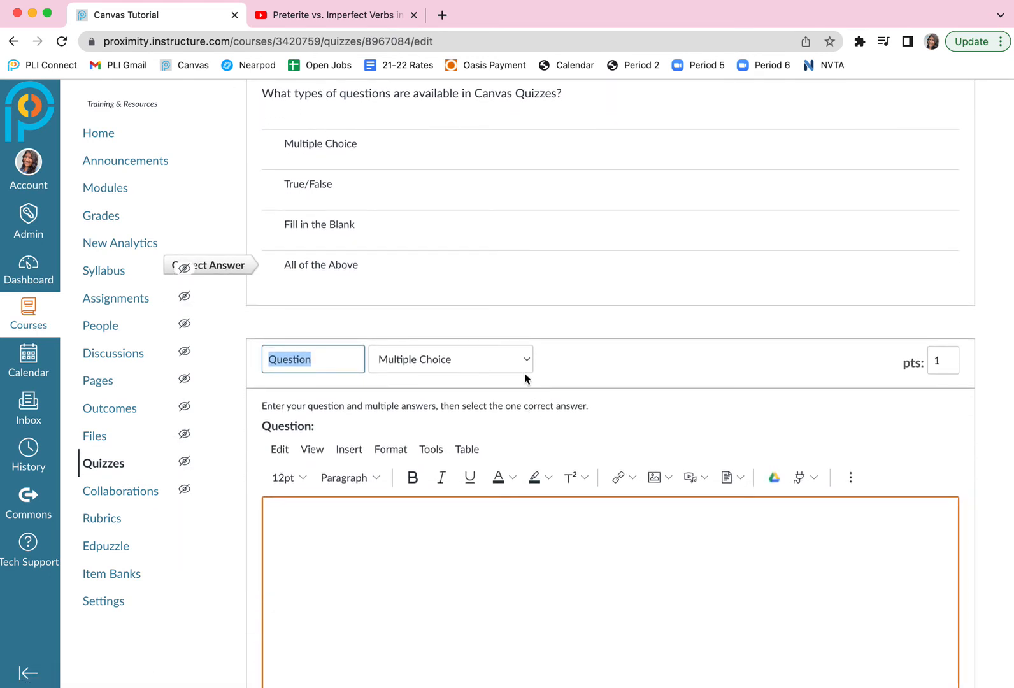
pyautogui.click(521, 368)
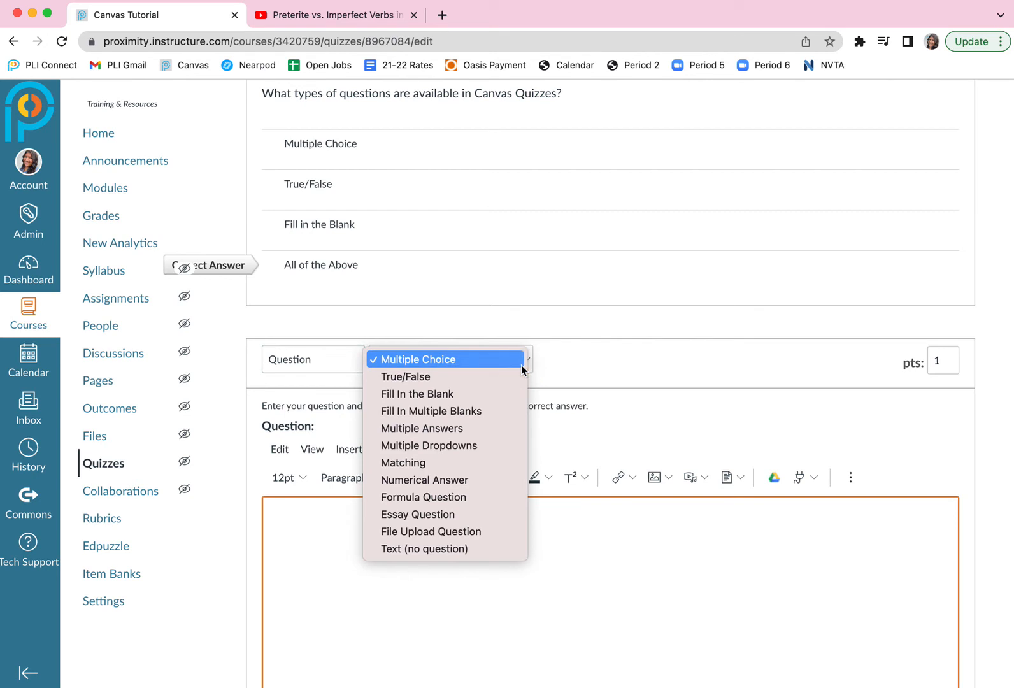
pyautogui.click(448, 428)
# Enter the second question's text "What type of Questions are available in Canvas Quizzes? (Select 3)".
pyautogui.click(428, 566)
pyautogui.write('What type of ')
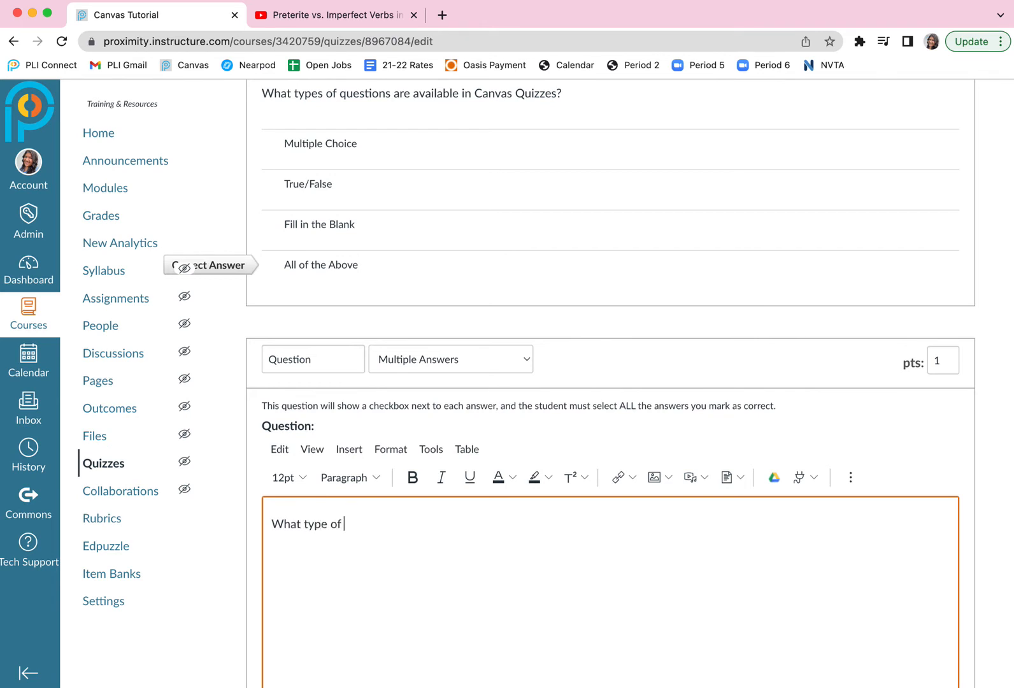
pyautogui.write('Questions are avai')
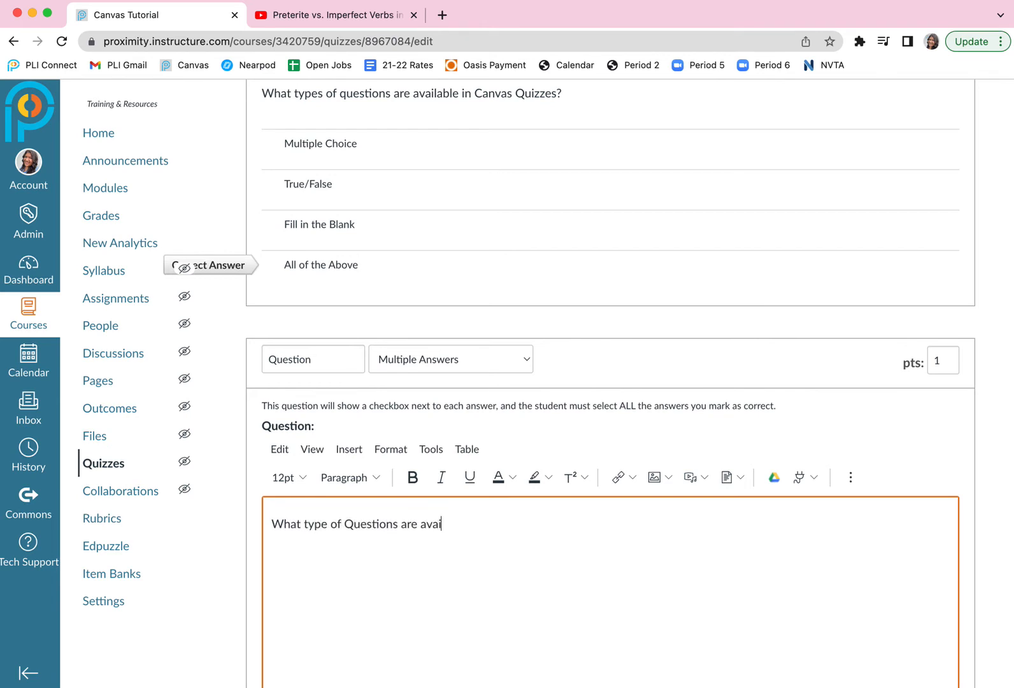
pyautogui.write('lable in Canvas Quizzes?')
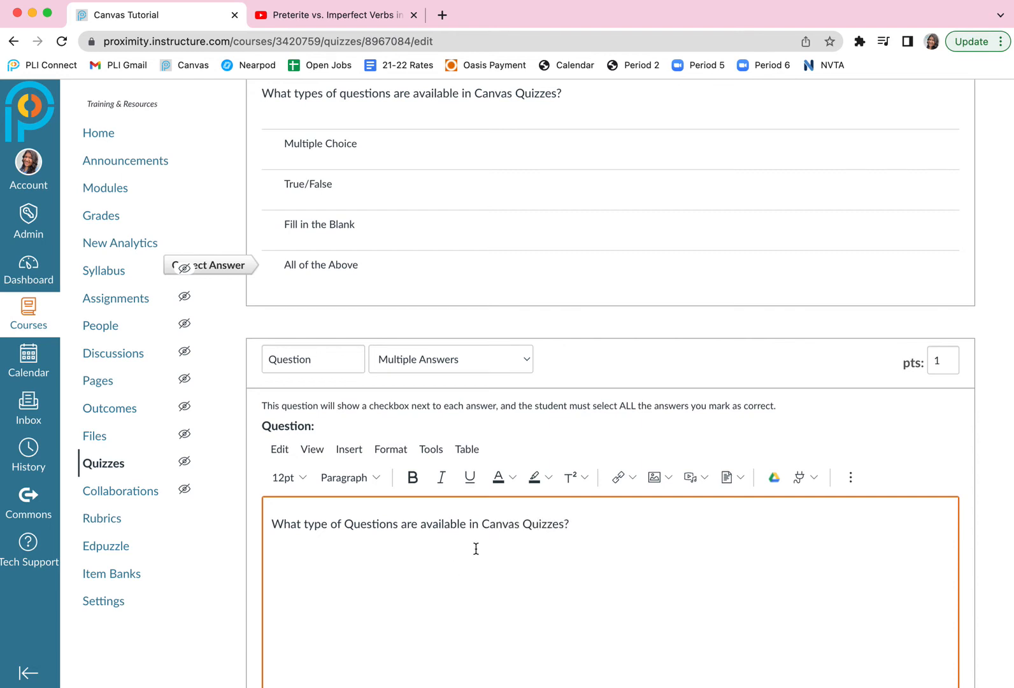
pyautogui.scroll(-3, 476, 548)
pyautogui.scroll(-5, 476, 548)
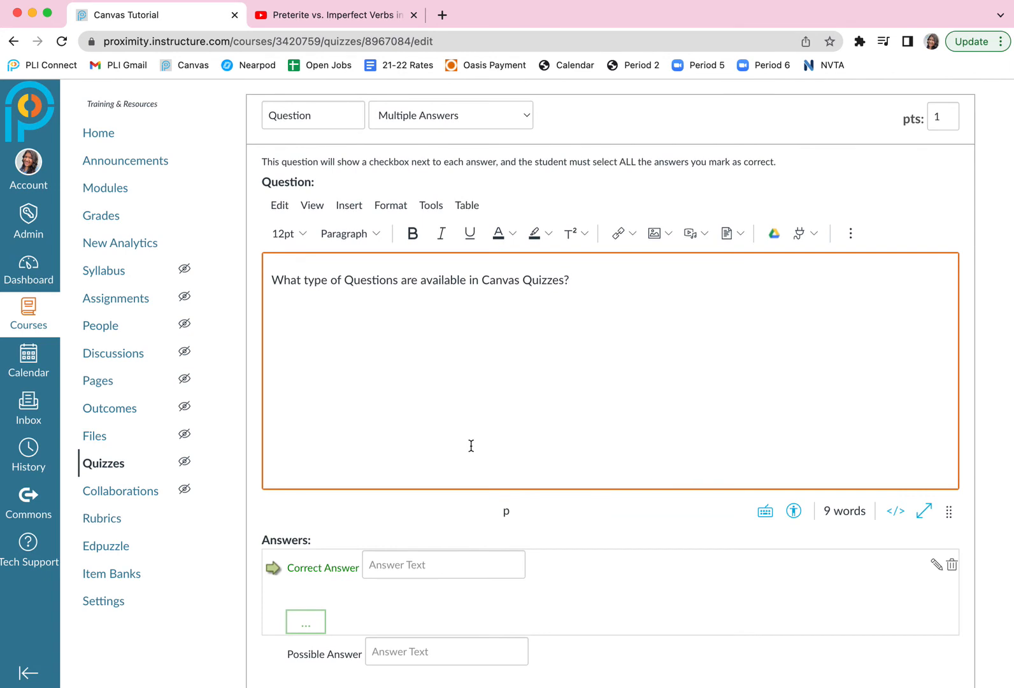
pyautogui.write('(Select 3)')
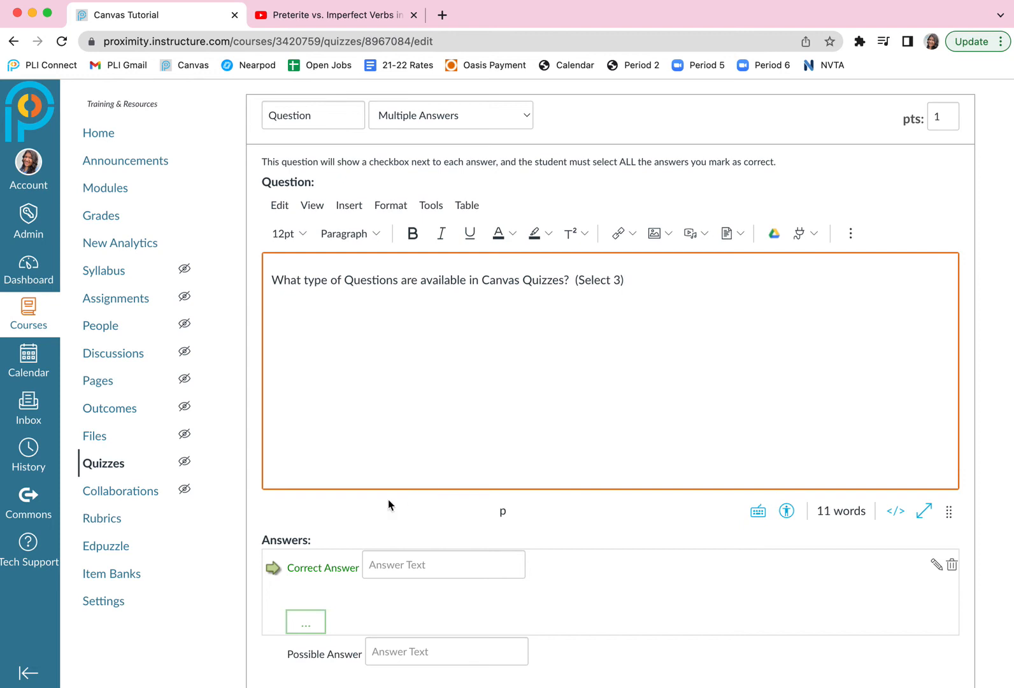
# Fill in the second question's answers as Multiple Choice, True/False, Fill in the Blank and Color.
pyautogui.click(388, 566)
pyautogui.scroll(-1, 387, 568)
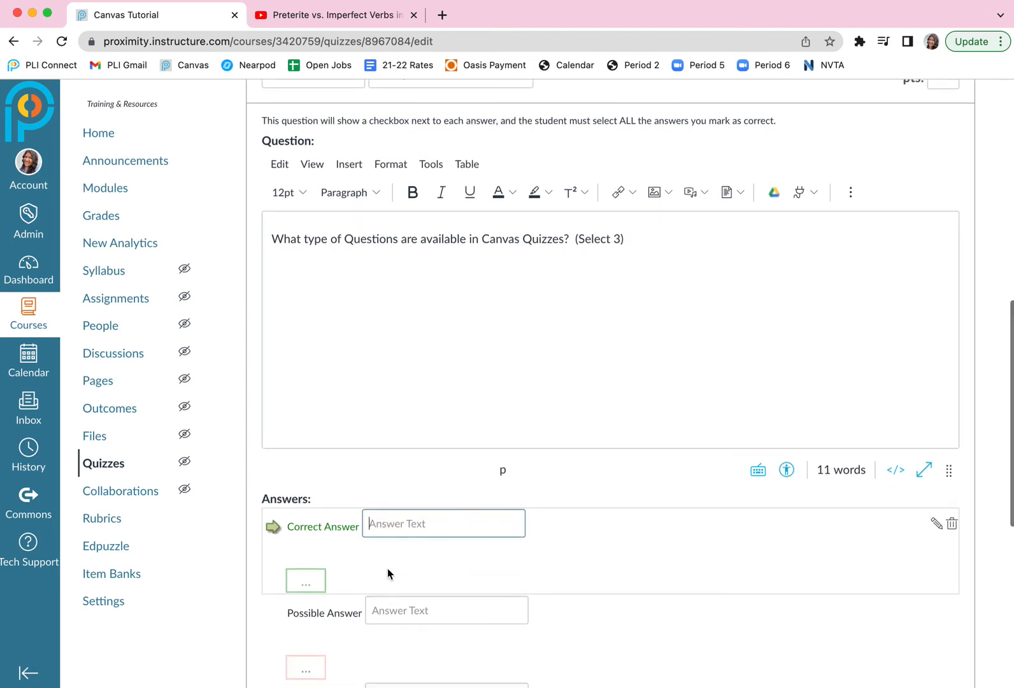
pyautogui.write('Multiple cho')
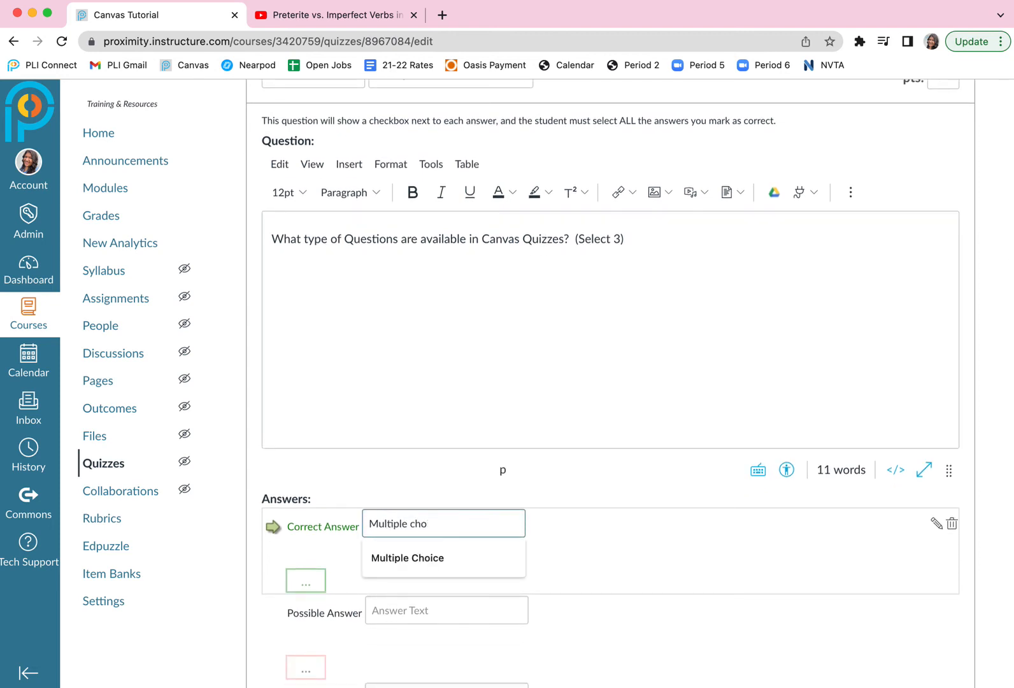
pyautogui.write(' Choice')
pyautogui.click(382, 611)
pyautogui.write('True/False')
pyautogui.scroll(-2, 392, 593)
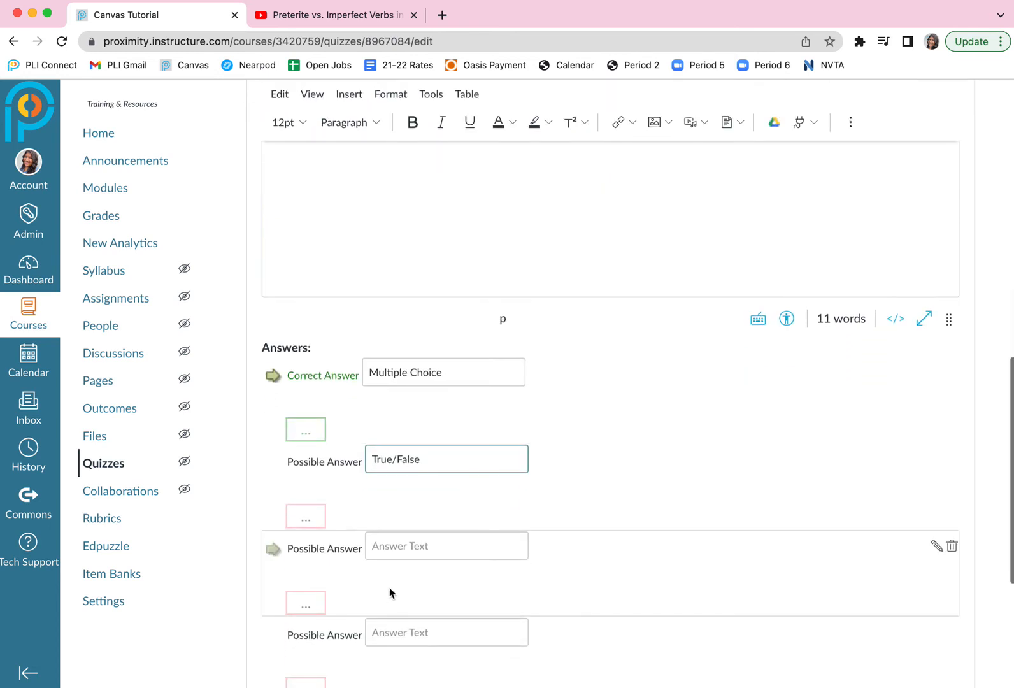
pyautogui.click(395, 543)
pyautogui.write('Fill in the Blank')
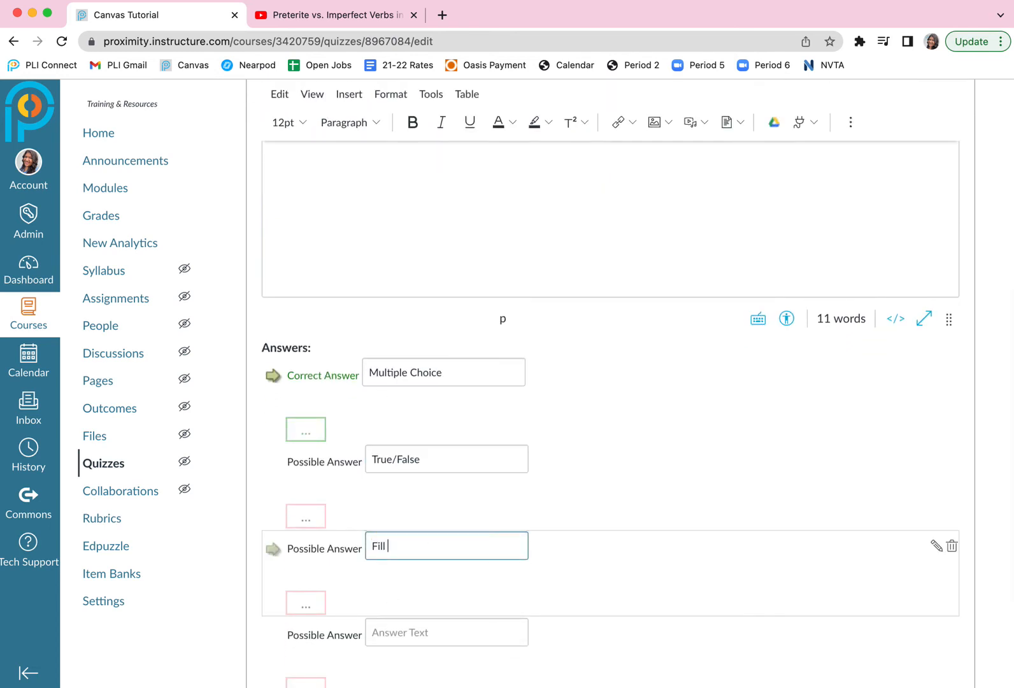
pyautogui.click(398, 629)
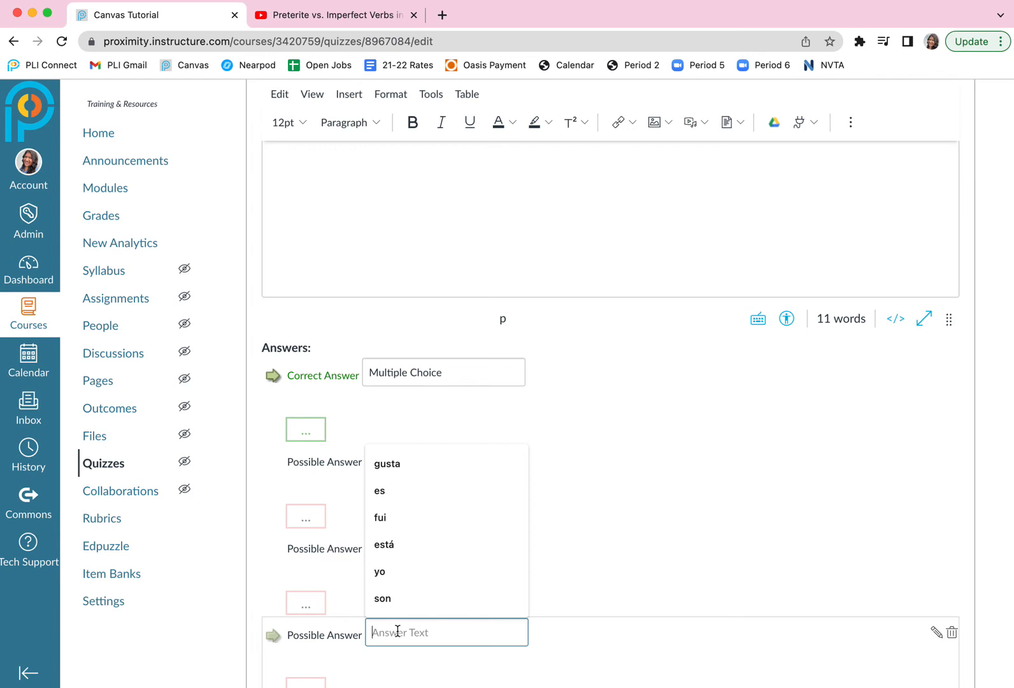
pyautogui.write('Color')
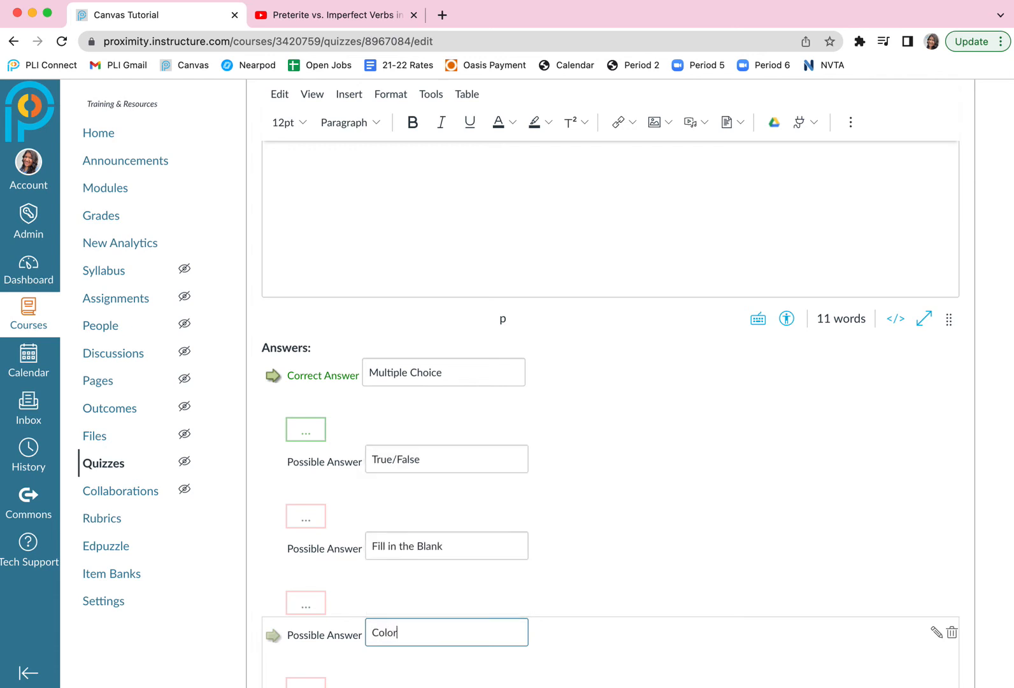
# Replace the second question's fourth answer with "Draw your answer".
pyautogui.press('BackSpace')
pyautogui.press('BackSpace')
pyautogui.press('BackSpace')
pyautogui.press('BackSpace')
pyautogui.press('BackSpace')
pyautogui.write('Draw your')
pyautogui.write(' anwe')
pyautogui.write('er')
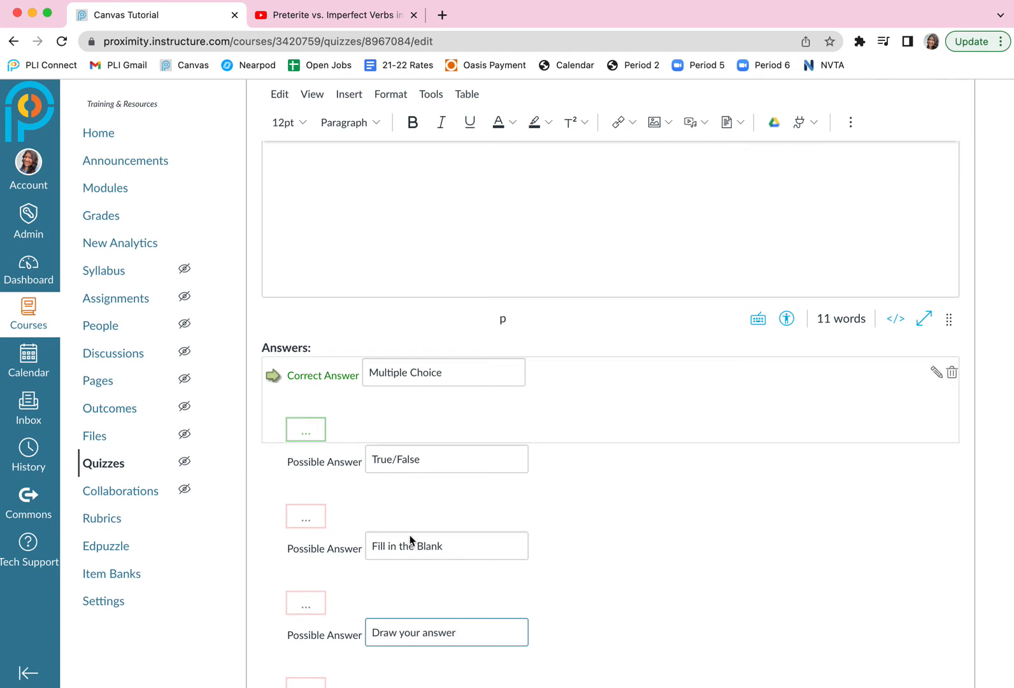
# Mark True/False and Fill in the Blank as additional correct answers of the second question.
pyautogui.click(273, 463)
pyautogui.click(274, 552)
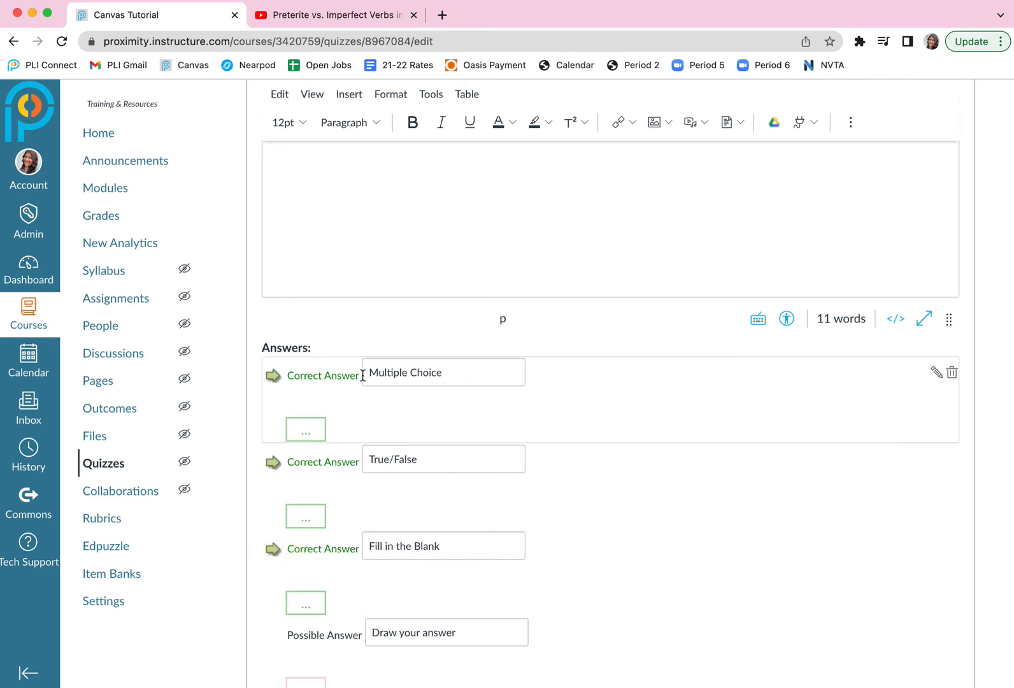
pyautogui.scroll(-3, 383, 481)
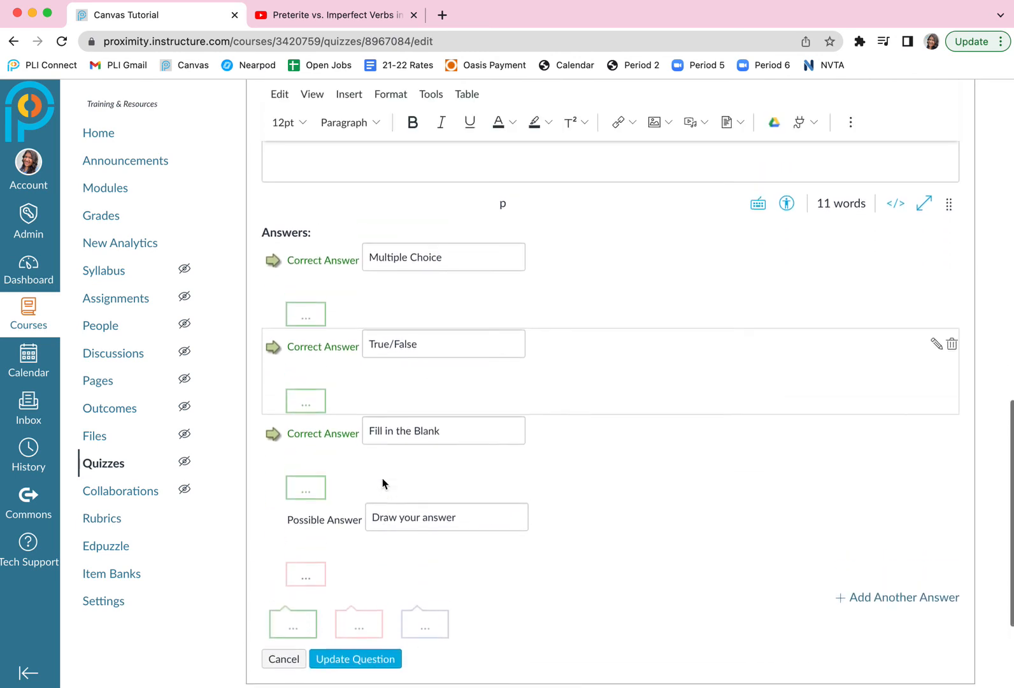
pyautogui.scroll(3, 382, 483)
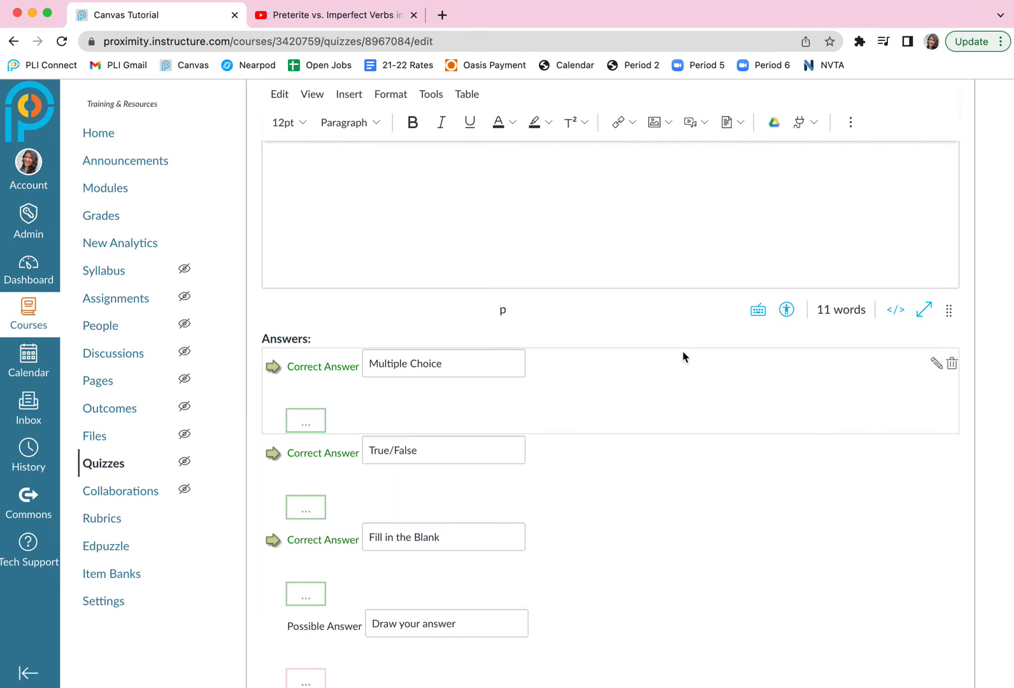
# Set the second question's points to 3 and update the question.
pyautogui.scroll(5, 683, 357)
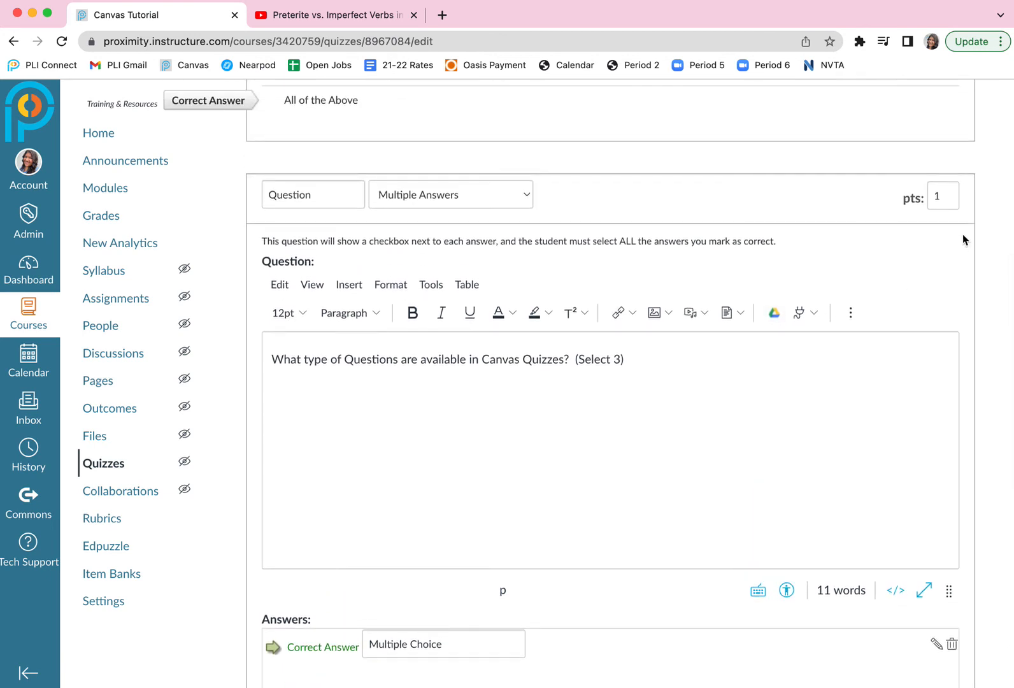
pyautogui.moveTo(948, 196); pyautogui.dragTo(934, 198)
pyautogui.write('3')
pyautogui.scroll(-2, 962, 268)
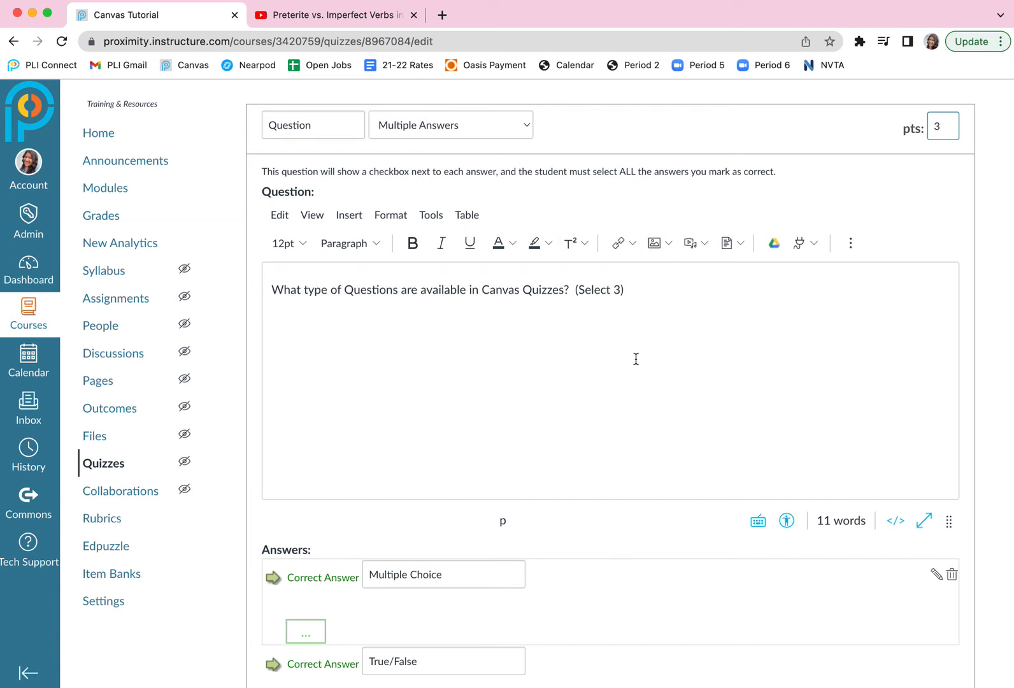
pyautogui.scroll(-3, 635, 359)
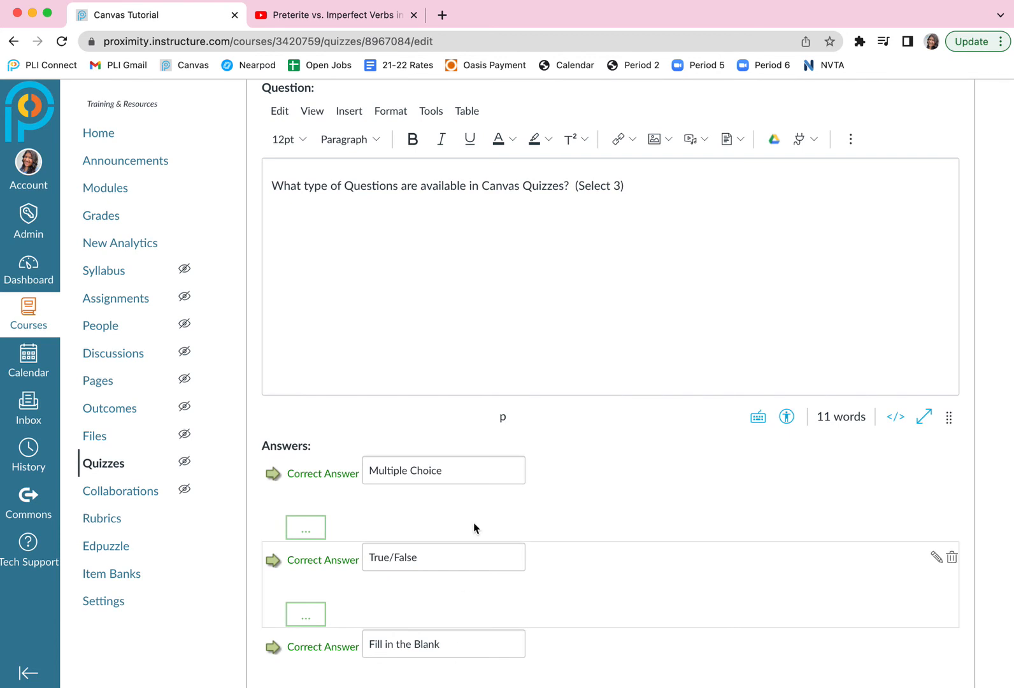
pyautogui.scroll(-4, 478, 514)
pyautogui.scroll(-1, 477, 514)
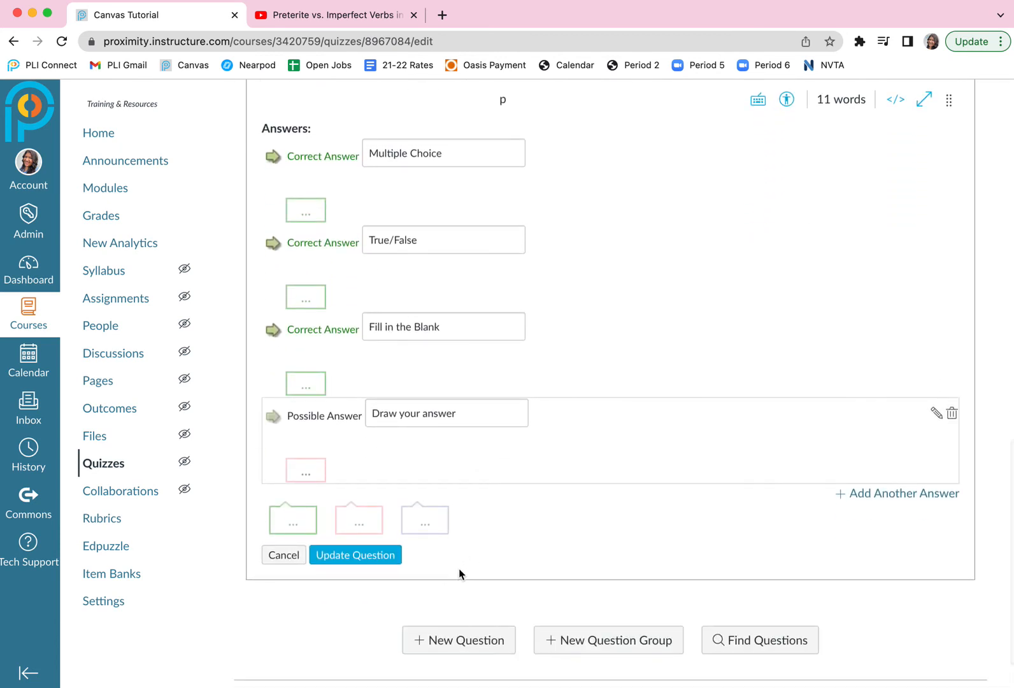
pyautogui.click(350, 557)
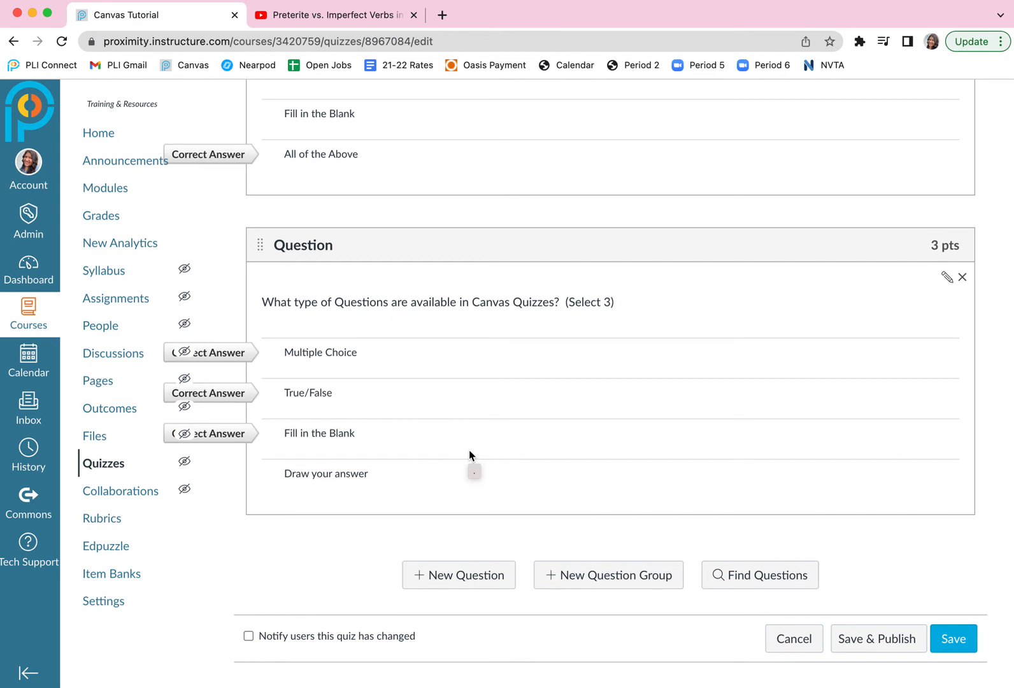
# Add a third question of the Fill In Multiple Blanks type.
pyautogui.click(459, 570)
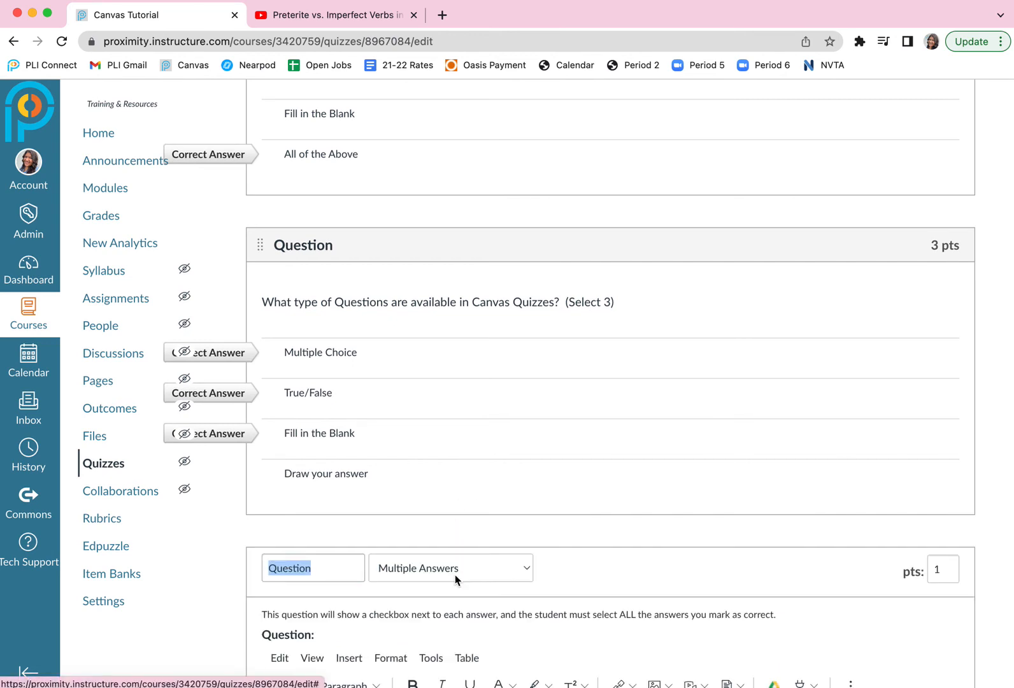
pyautogui.scroll(-3, 509, 482)
pyautogui.scroll(-2, 510, 484)
pyautogui.click(516, 296)
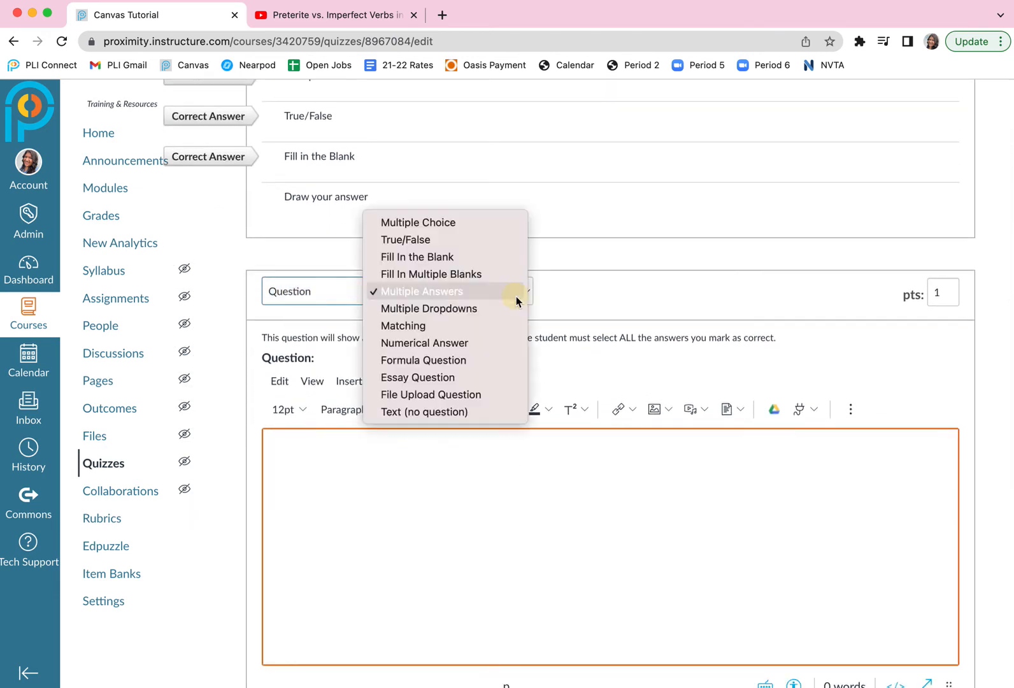
pyautogui.click(455, 275)
# Enter the third question's text "Yo [como] (comer) pizza." with the blank's reference word in square brackets.
pyautogui.click(376, 516)
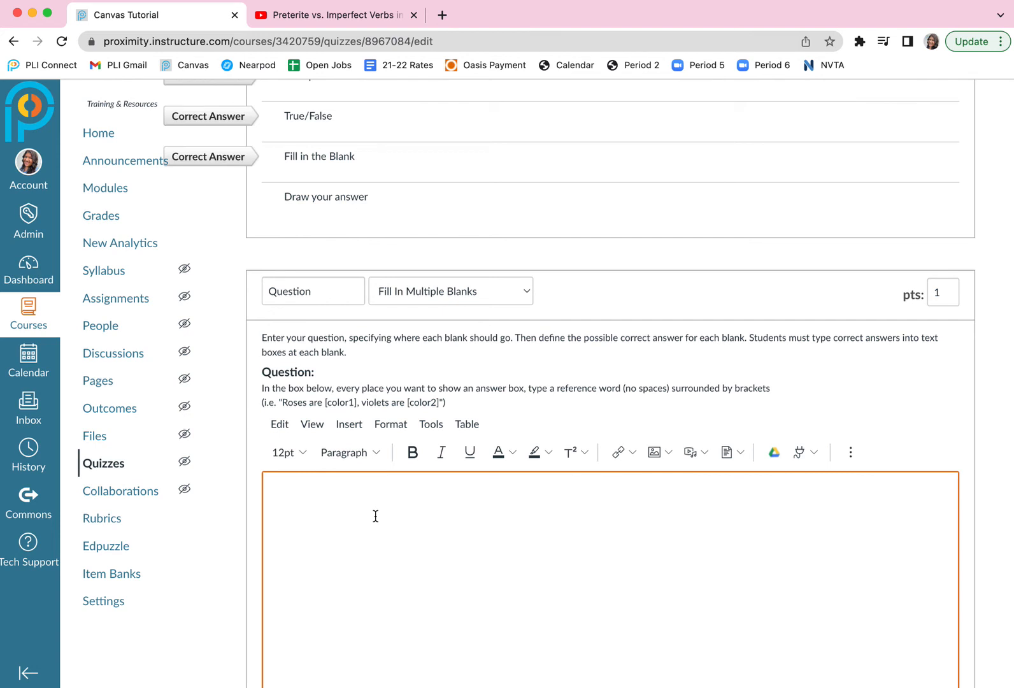
pyautogui.write('Yo')
pyautogui.write('como] ')
pyautogui.write('pizza')
pyautogui.press('Left')
pyautogui.press('Left')
pyautogui.press('Left')
pyautogui.press('Left')
pyautogui.press('Left')
pyautogui.press('Left')
pyautogui.write('(comer)')
pyautogui.moveTo(291, 503); pyautogui.dragTo(320, 502)
pyautogui.tripleClick(346, 499)
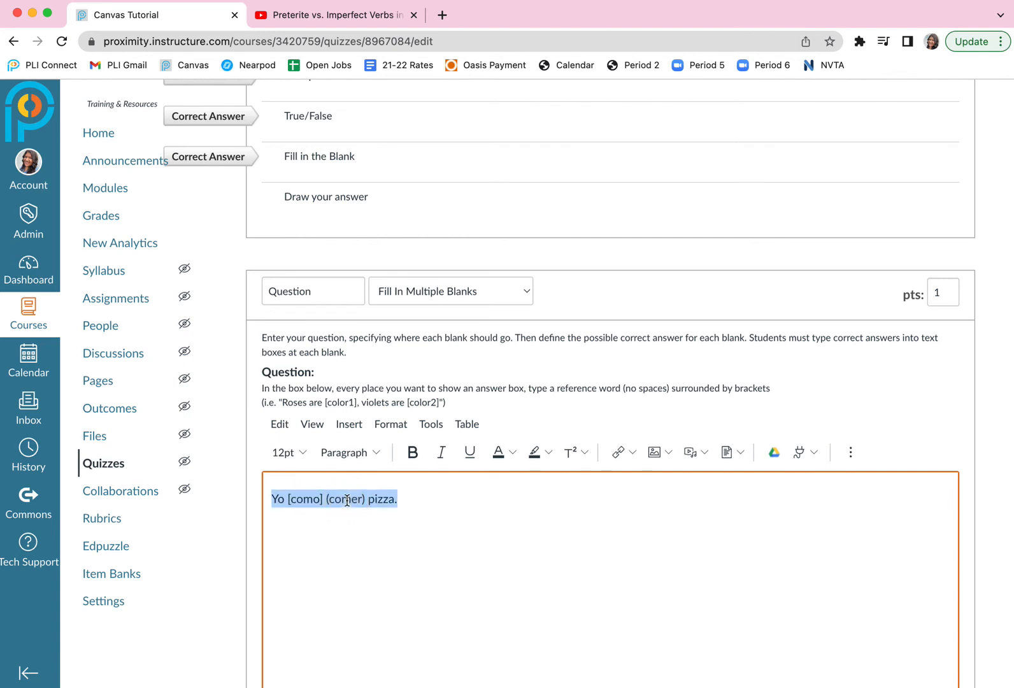
pyautogui.doubleClick(347, 499)
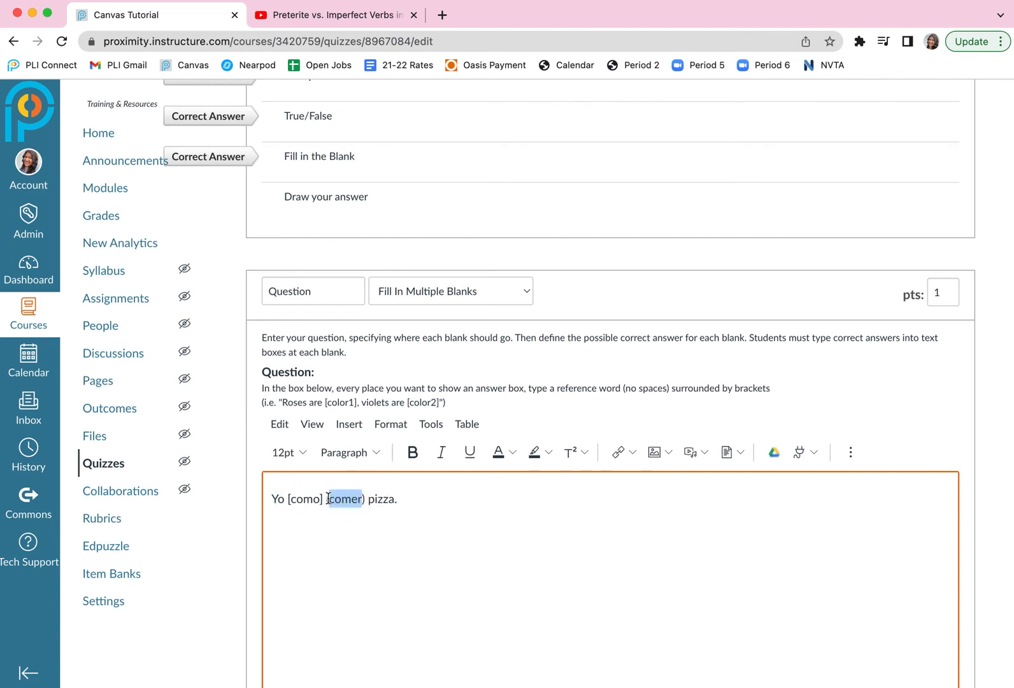
pyautogui.click(390, 500)
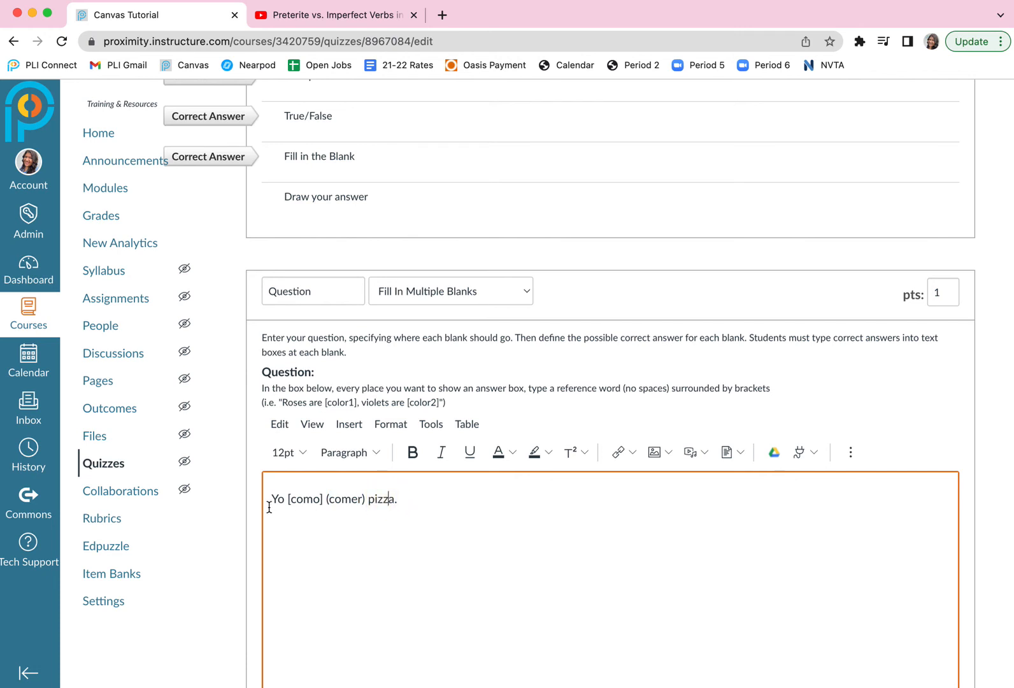
pyautogui.doubleClick(348, 499)
pyautogui.click(363, 498)
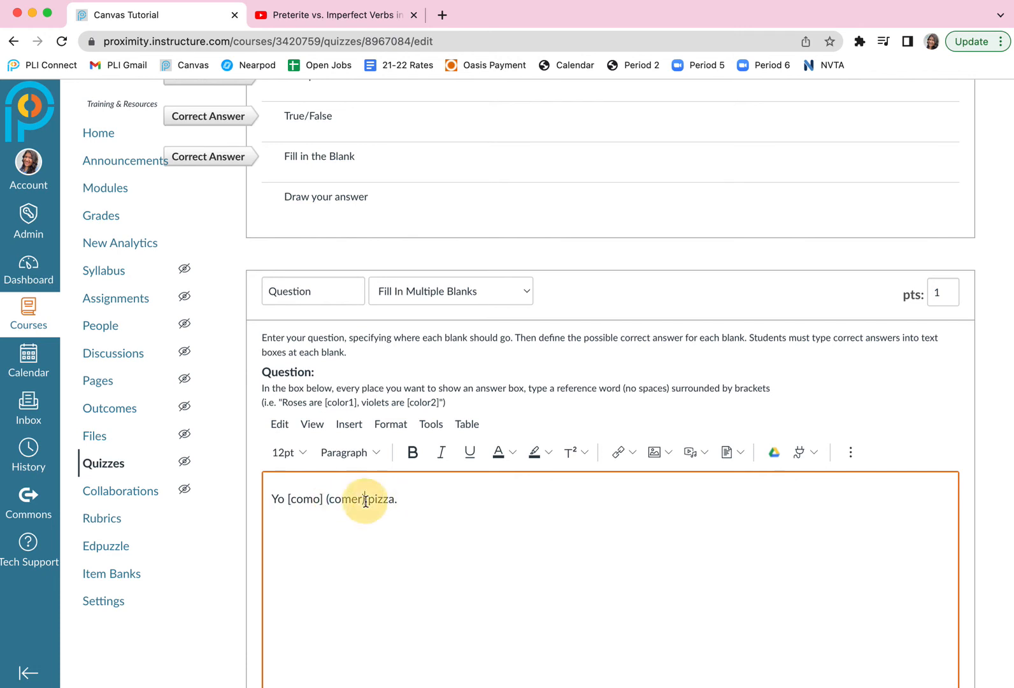
# Enter "como" as the possible answer for the como blank and delete the empty second answer.
pyautogui.scroll(-1, 366, 502)
pyautogui.scroll(-5, 366, 503)
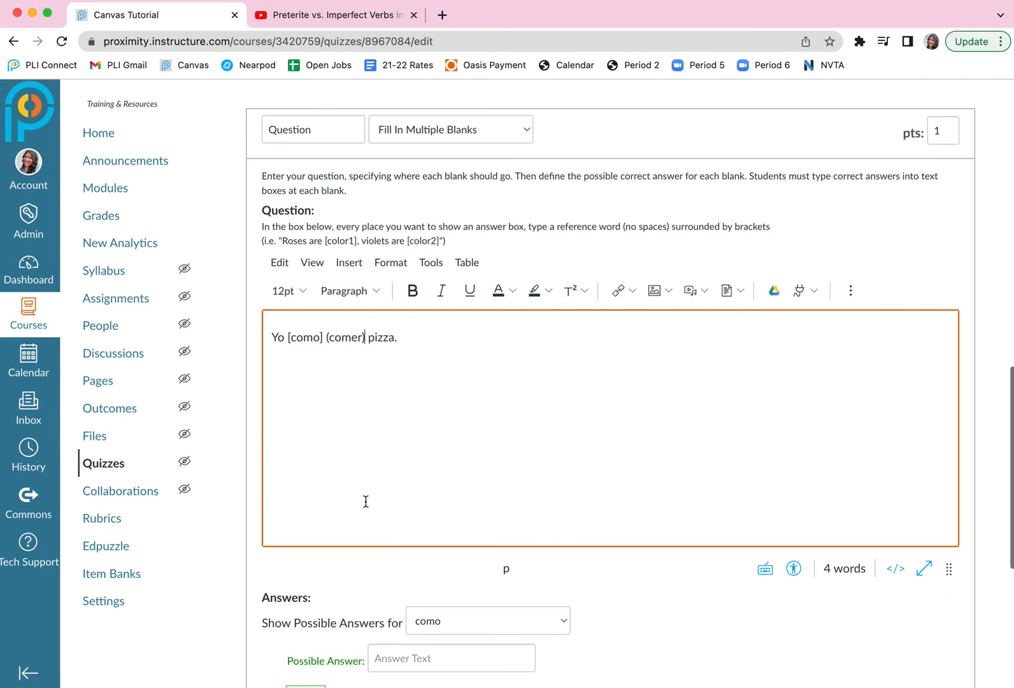
pyautogui.scroll(-3, 366, 501)
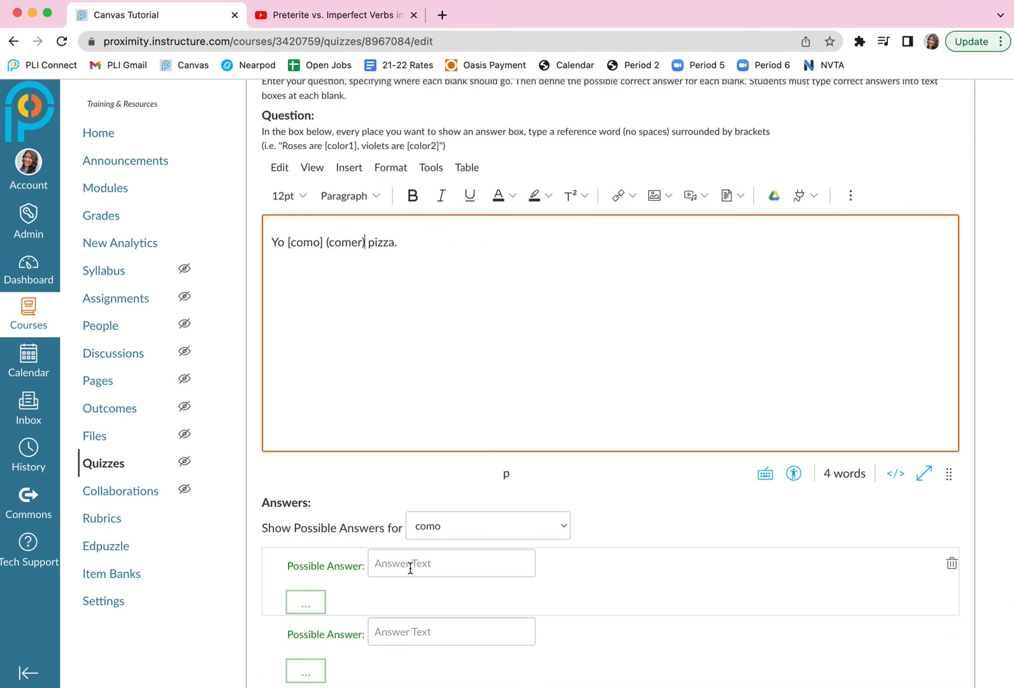
pyautogui.scroll(-1, 452, 532)
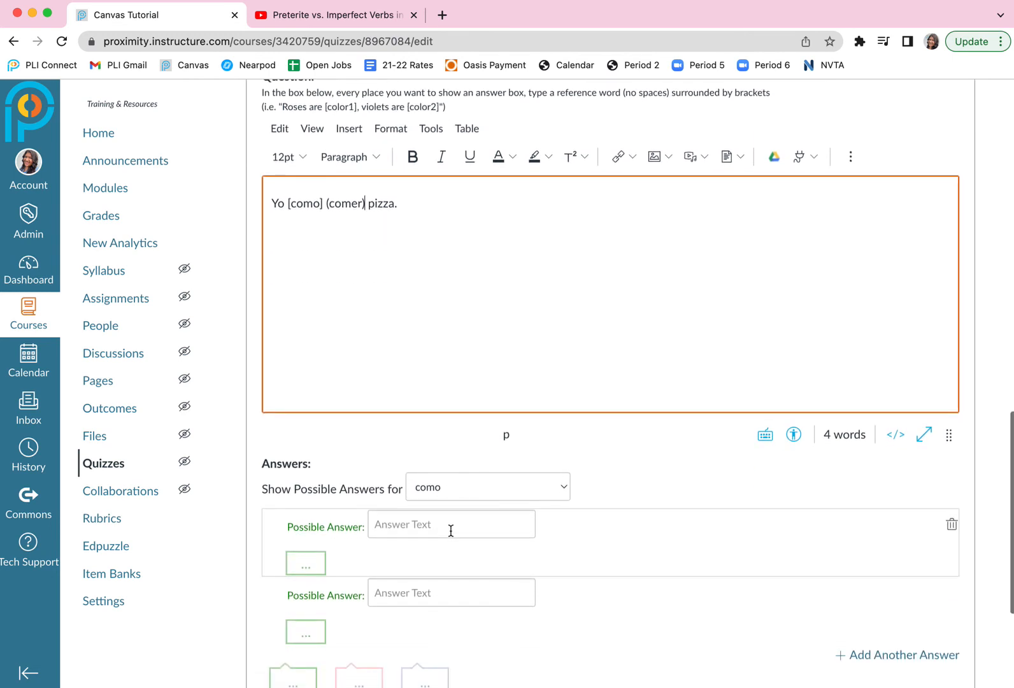
pyautogui.click(407, 533)
pyautogui.write('como')
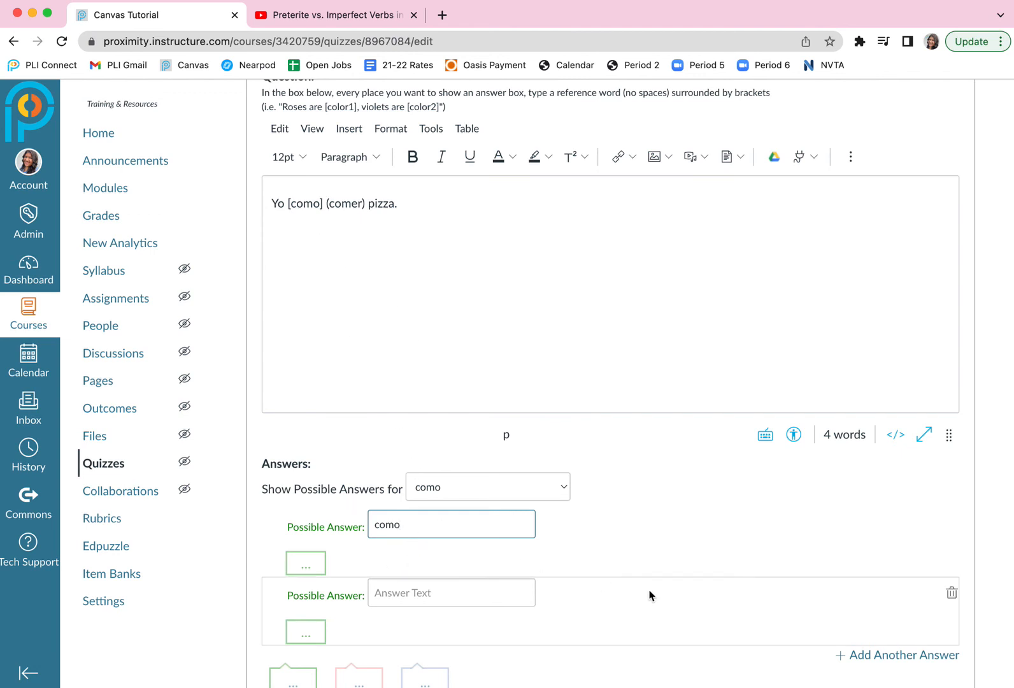
pyautogui.click(952, 594)
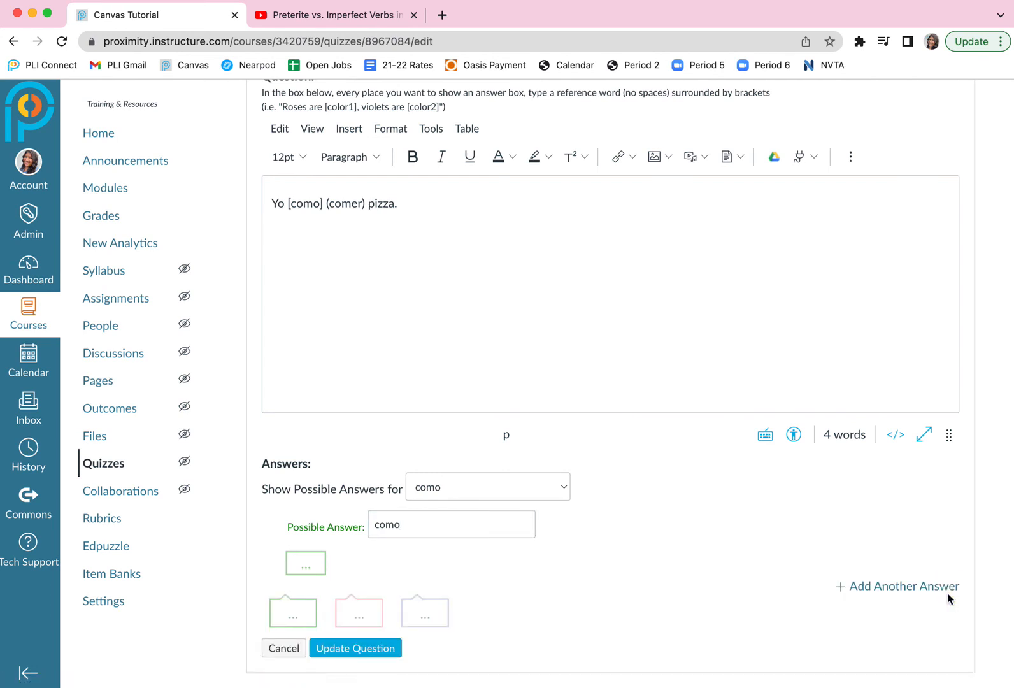
# Append the sentence "Tú [comes] (comer) hamburguesas." to the third question's text.
pyautogui.click(473, 207)
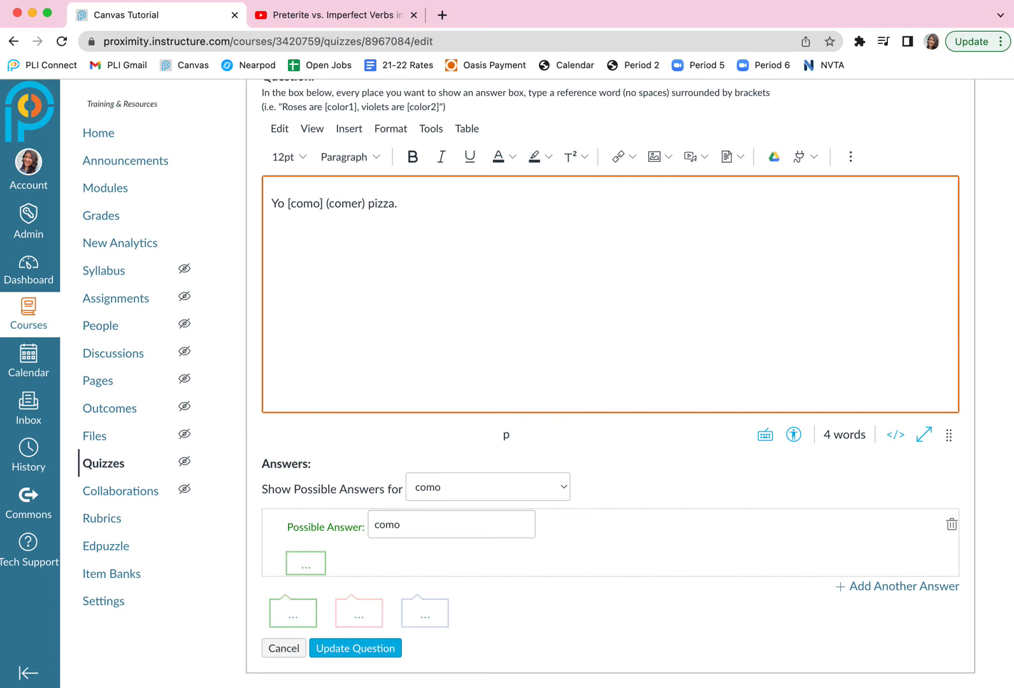
pyautogui.write('Tú [comes] (comer) ')
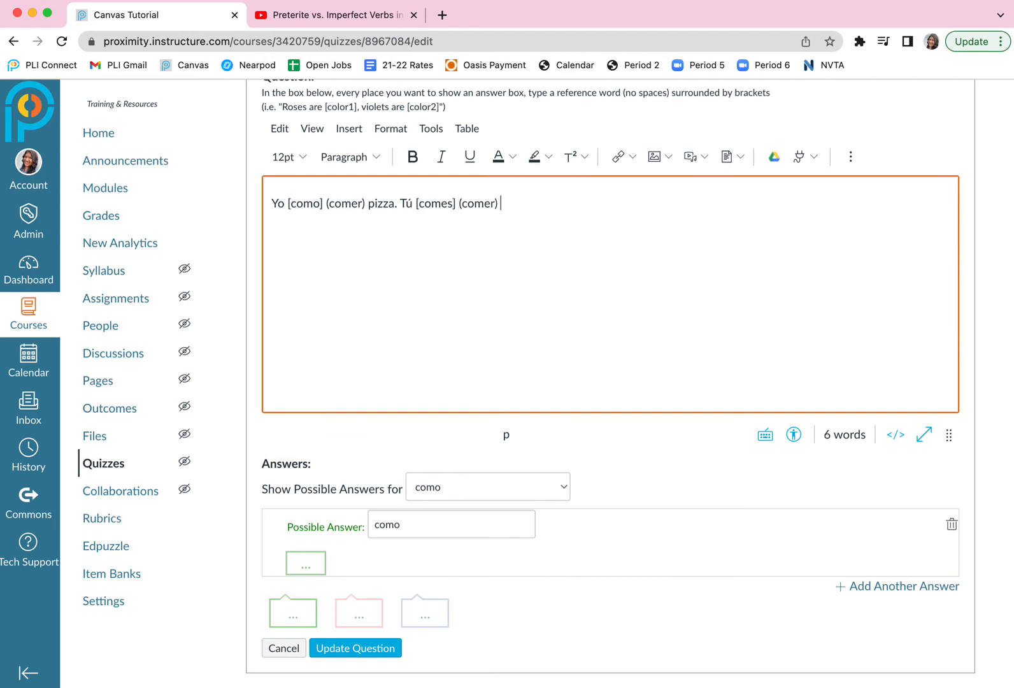
pyautogui.write('hamburguesas.')
pyautogui.click(419, 203)
pyautogui.moveTo(419, 203); pyautogui.dragTo(457, 203)
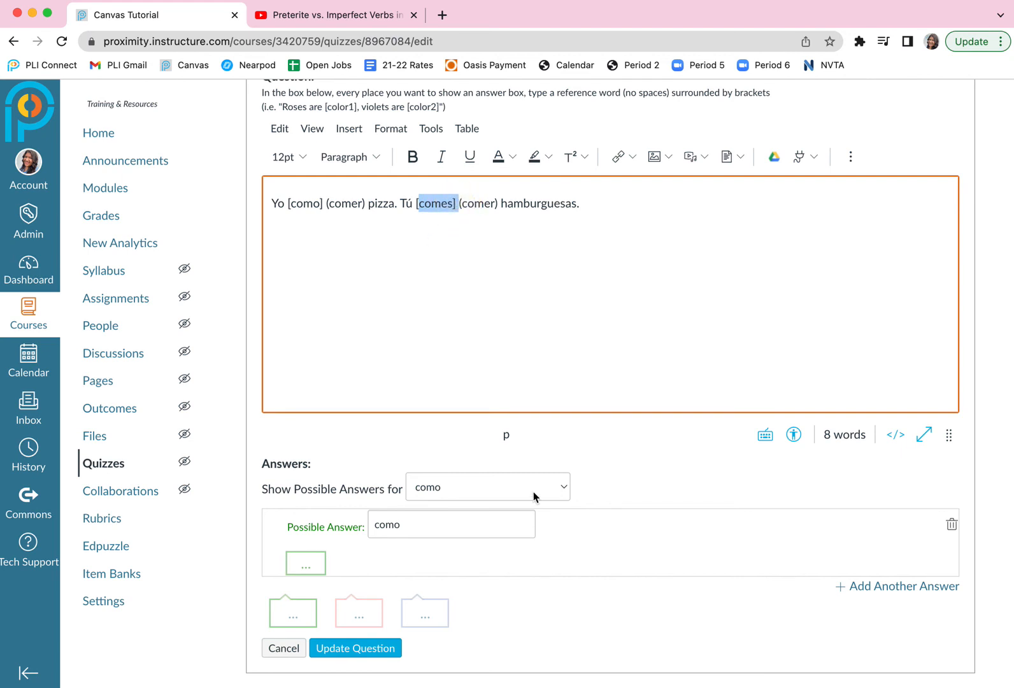
# For the comes blank, enter "comes" as the possible answer and delete the empty second answer.
pyautogui.click(565, 487)
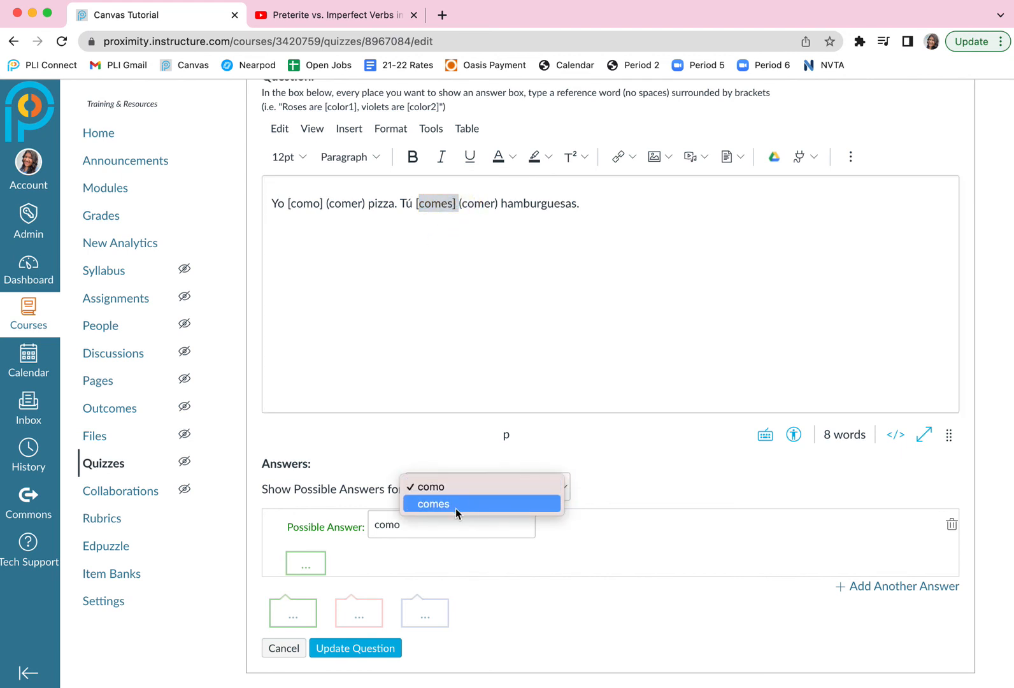
pyautogui.click(435, 504)
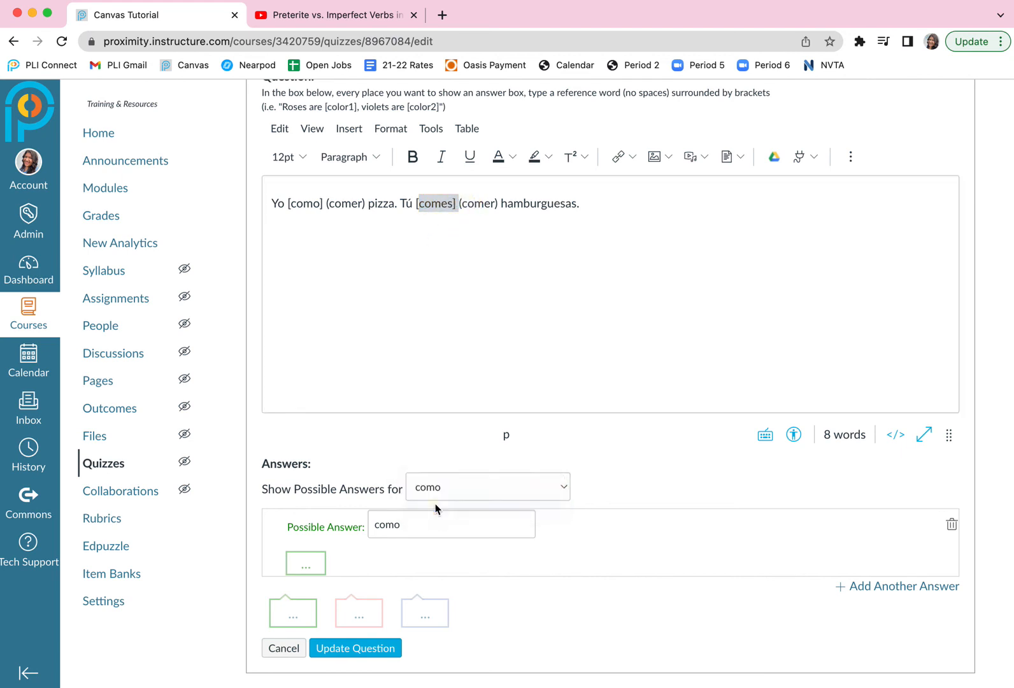
pyautogui.click(418, 523)
pyautogui.write('comes')
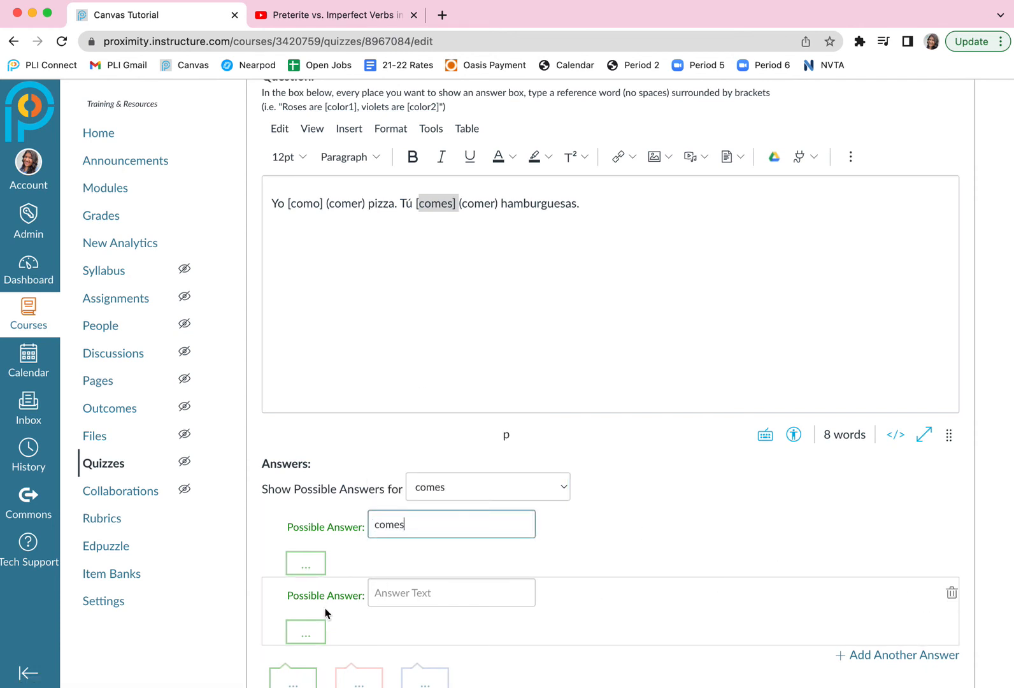
pyautogui.click(949, 593)
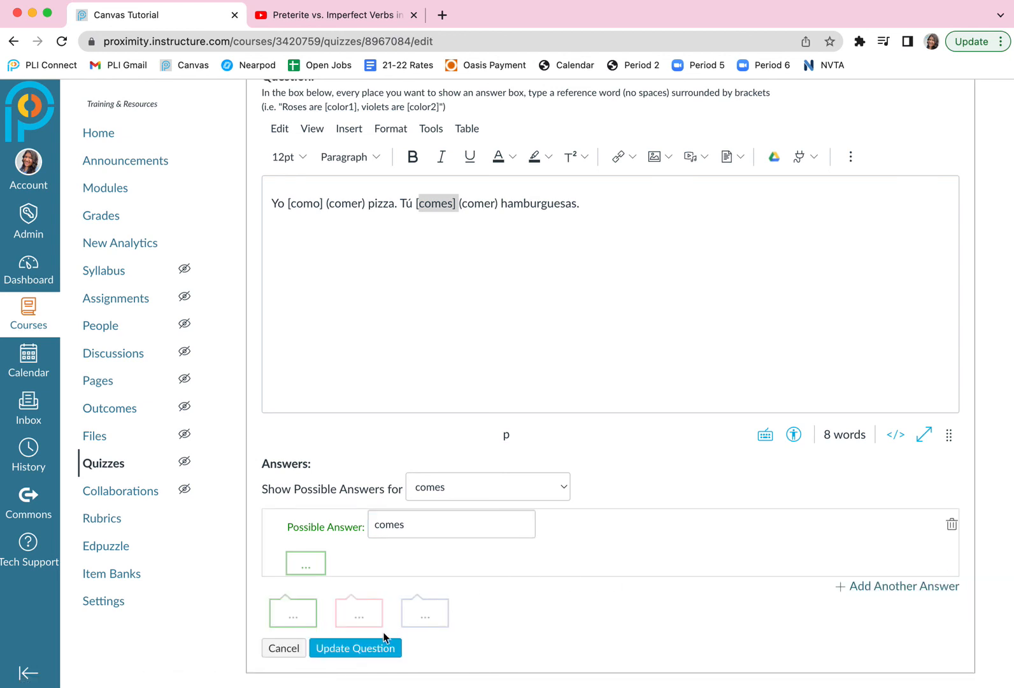
# Set the third question's points to 2 and update the question.
pyautogui.scroll(5, 600, 244)
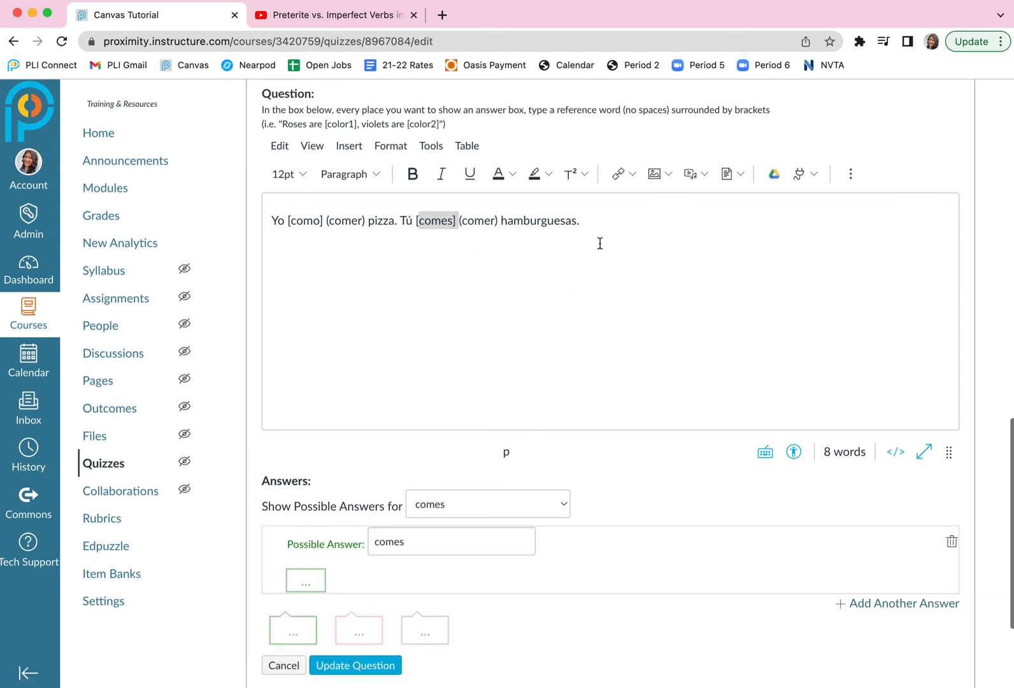
pyautogui.click(939, 223)
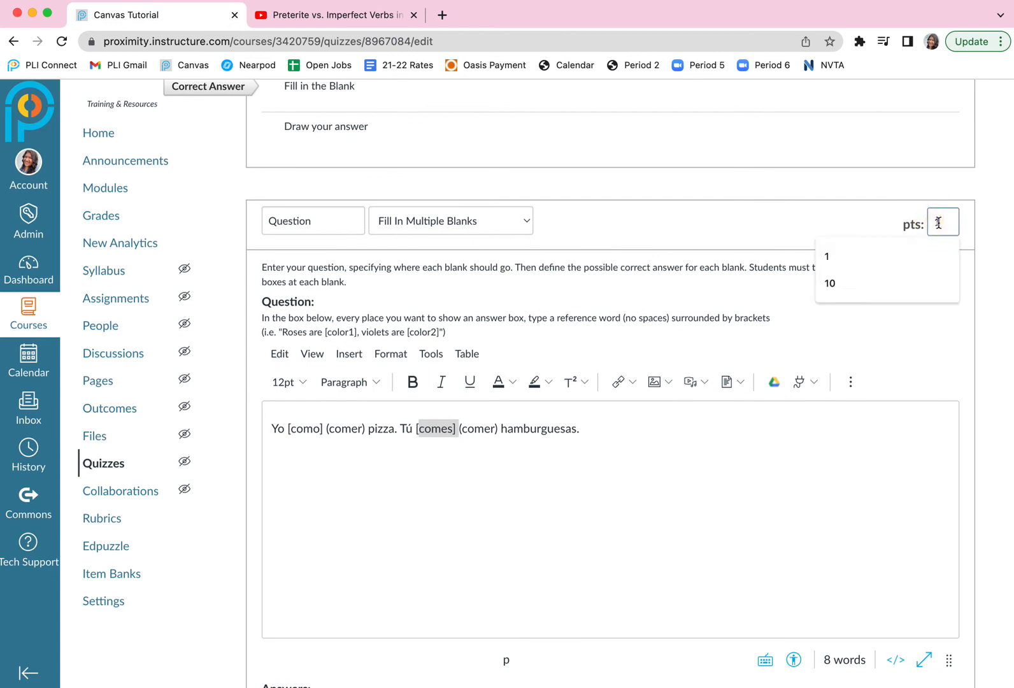
pyautogui.write('2')
pyautogui.scroll(-6, 844, 373)
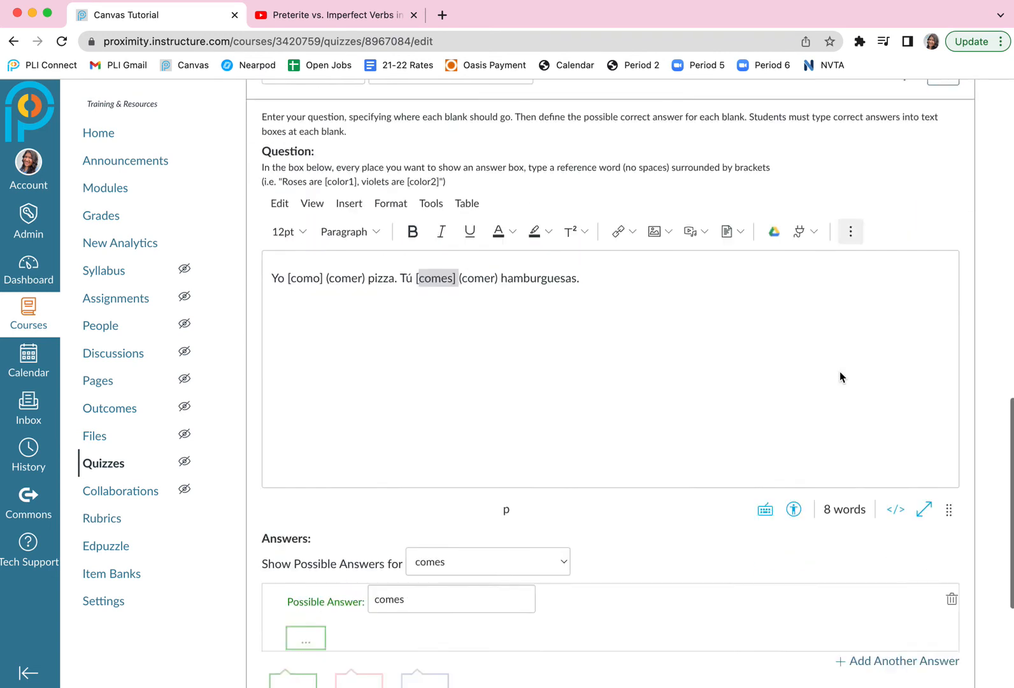
pyautogui.click(341, 538)
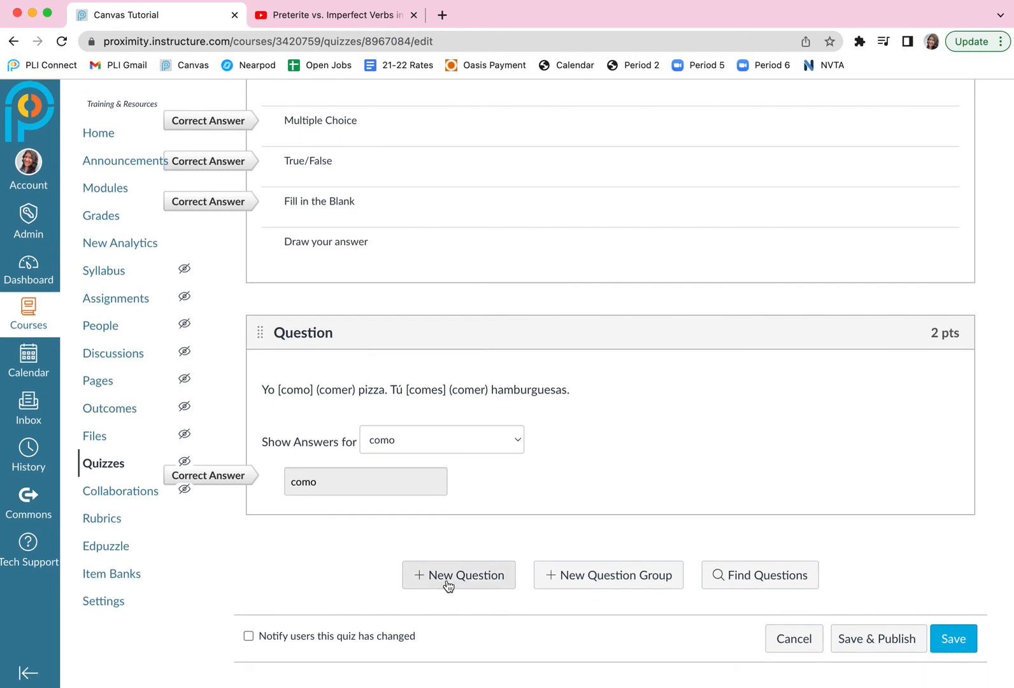
# Add a fourth question of the Essay Question type.
pyautogui.click(446, 577)
pyautogui.scroll(-8, 534, 420)
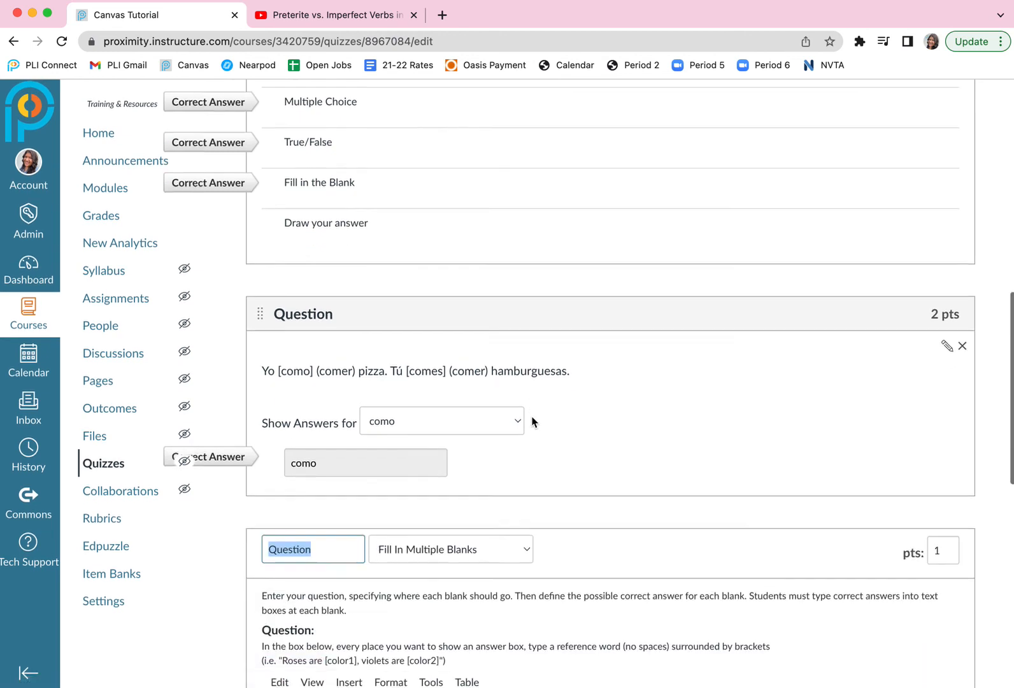
pyautogui.click(526, 304)
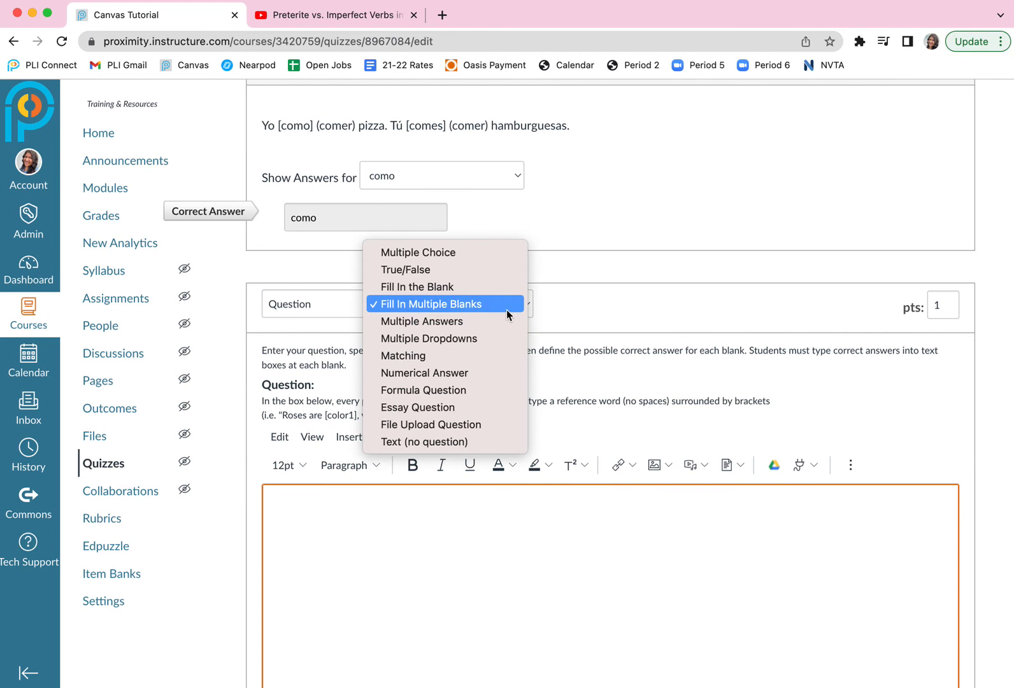
pyautogui.click(431, 409)
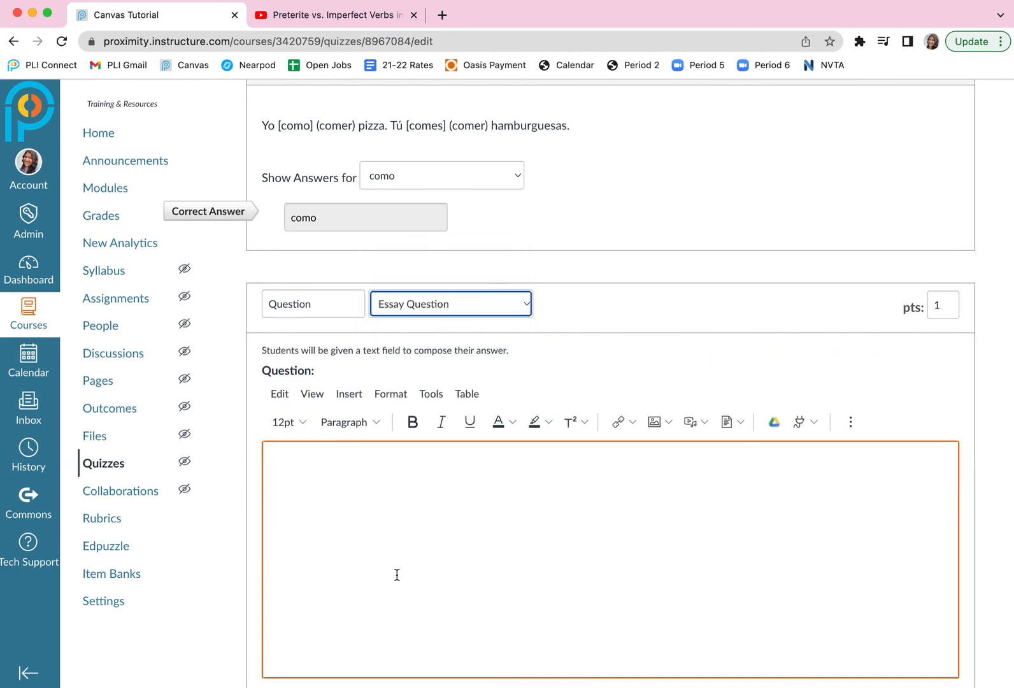
# Enter "Tell me how you will use Canvas Quizzes in your class." as the essay question's text and update the question.
pyautogui.write('Tell me how you will use Canvas Quizzes in your class.')
pyautogui.scroll(-5, 432, 560)
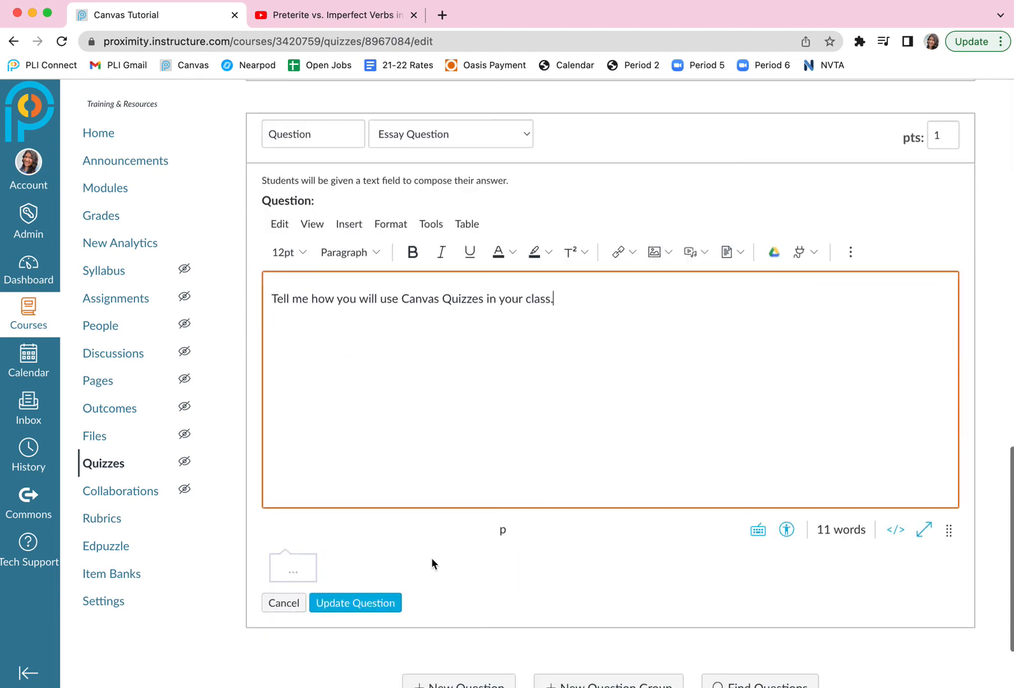
pyautogui.click(361, 604)
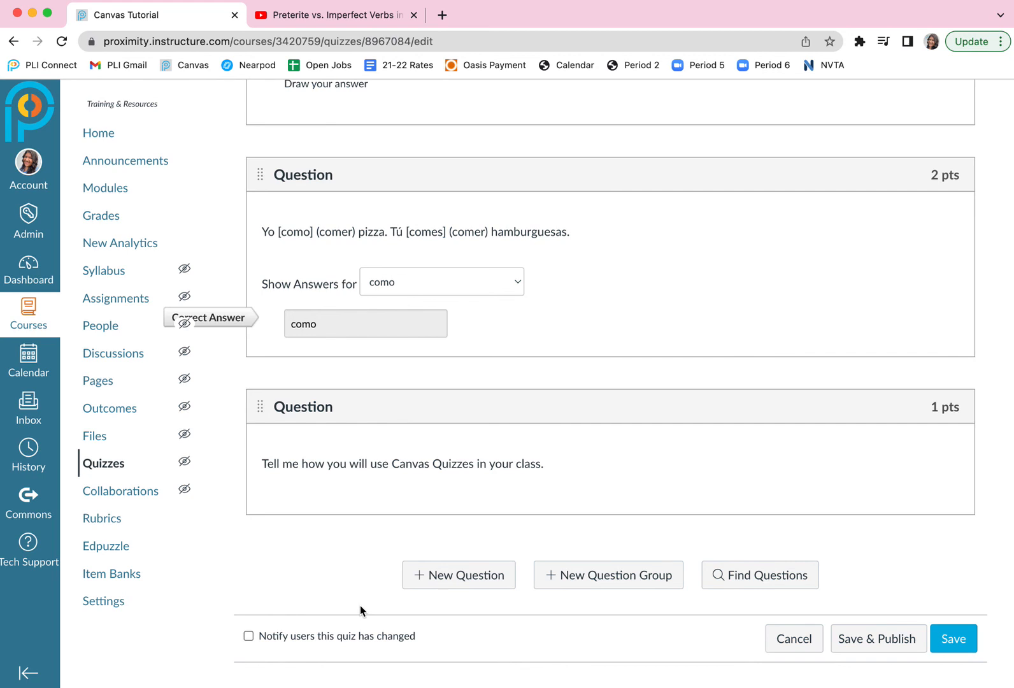
# Add a fifth question of the Multiple Dropdowns type.
pyautogui.click(457, 577)
pyautogui.scroll(-1, 496, 524)
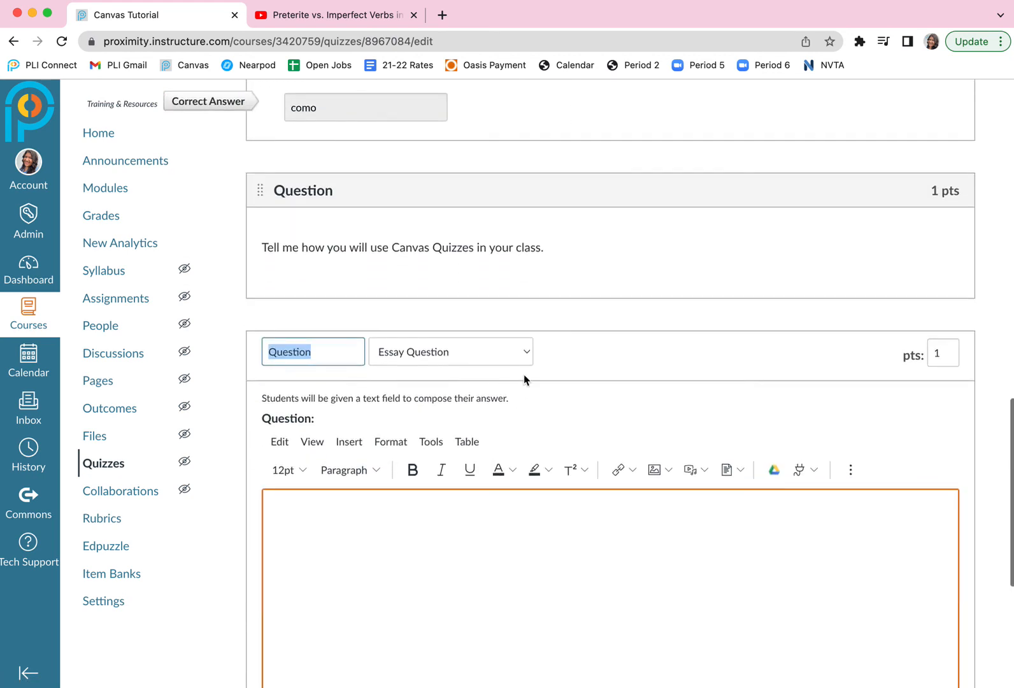
pyautogui.click(520, 354)
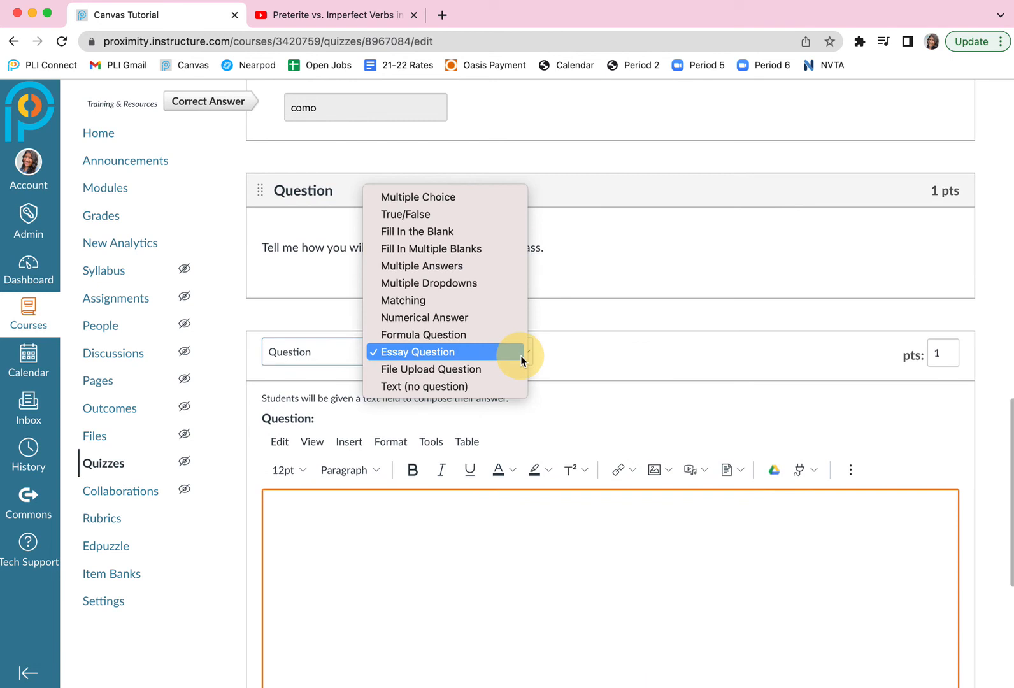
pyautogui.click(464, 284)
# Write the fifth question's text as a first name followed by "[come] (comer) huevos.".
pyautogui.click(399, 563)
pyautogui.write('Yo ')
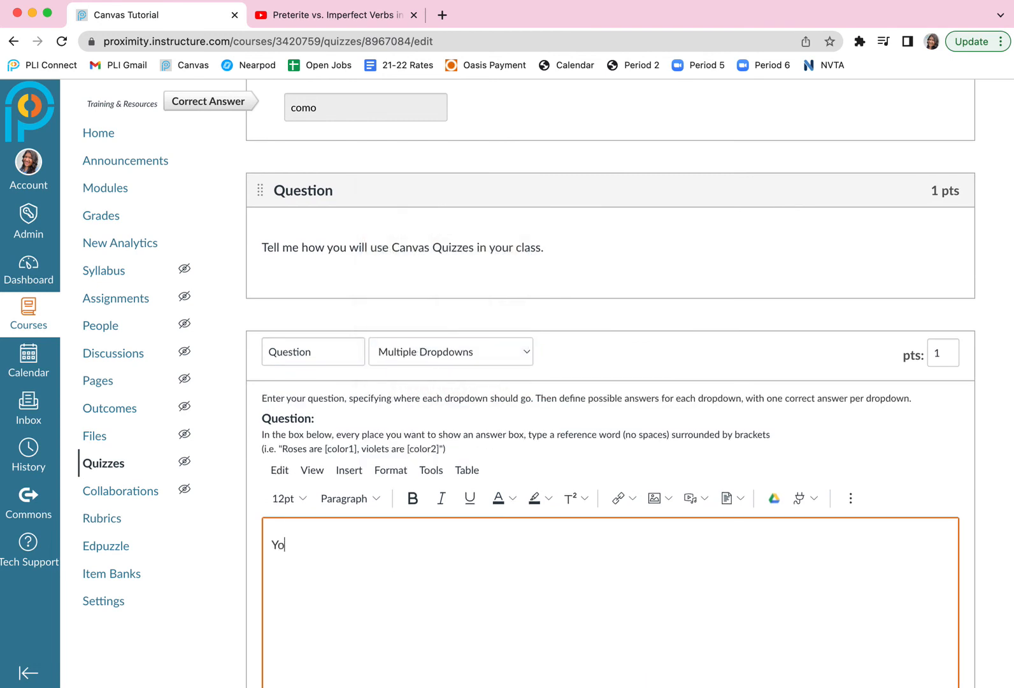
pyautogui.write('[')
pyautogui.press('BackSpace')
pyautogui.press('BackSpace')
pyautogui.press('BackSpace')
pyautogui.press('BackSpace')
pyautogui.write('Angela [come]')
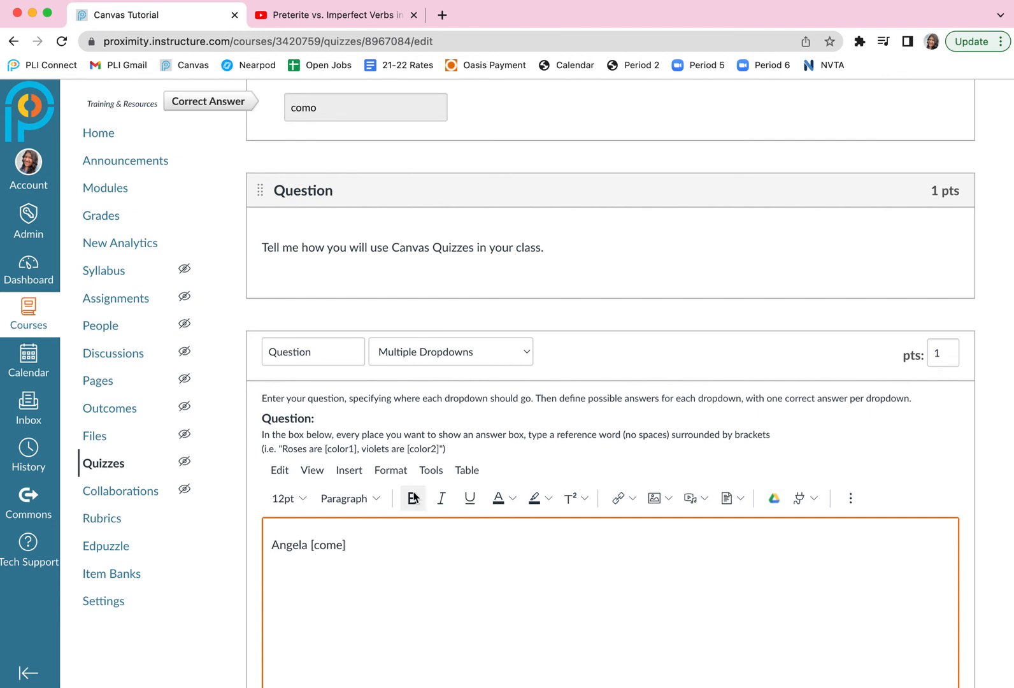
pyautogui.click(356, 547)
pyautogui.write('(comer)')
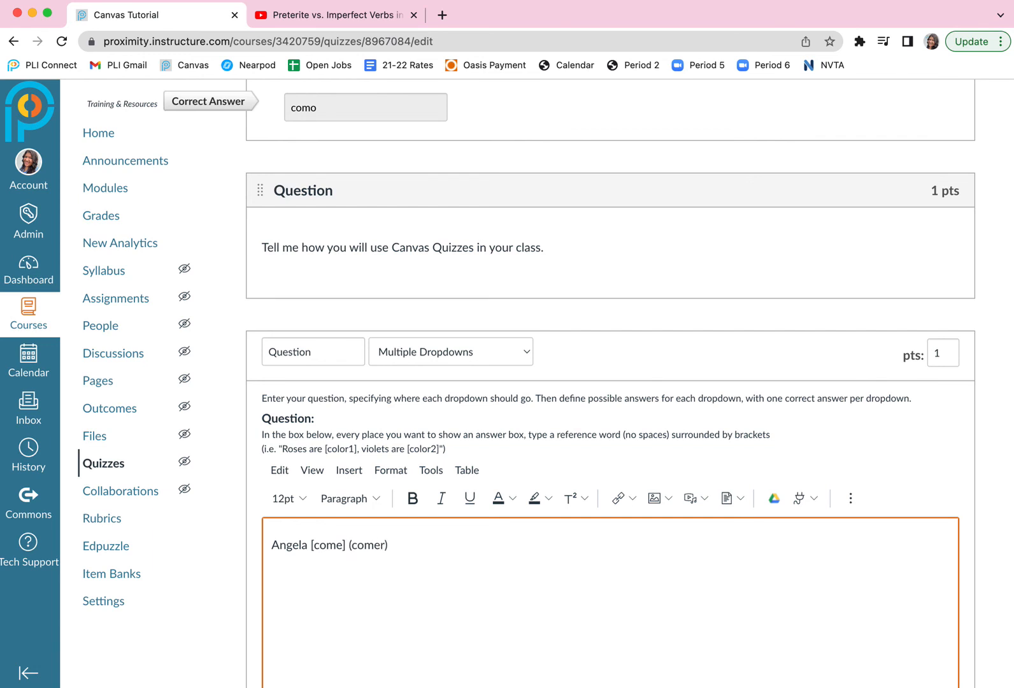
pyautogui.write(' huevos.')
# Enter "como" and "comes" as the first two answers for the come dropdown.
pyautogui.scroll(-6, 347, 567)
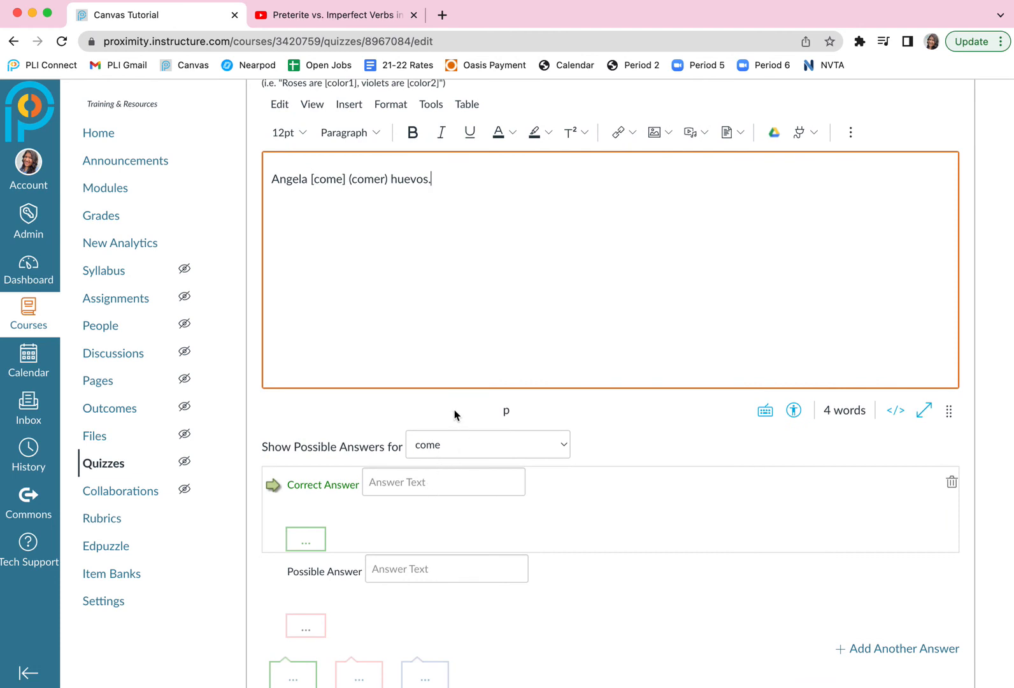
pyautogui.click(415, 482)
pyautogui.write('como')
pyautogui.click(389, 569)
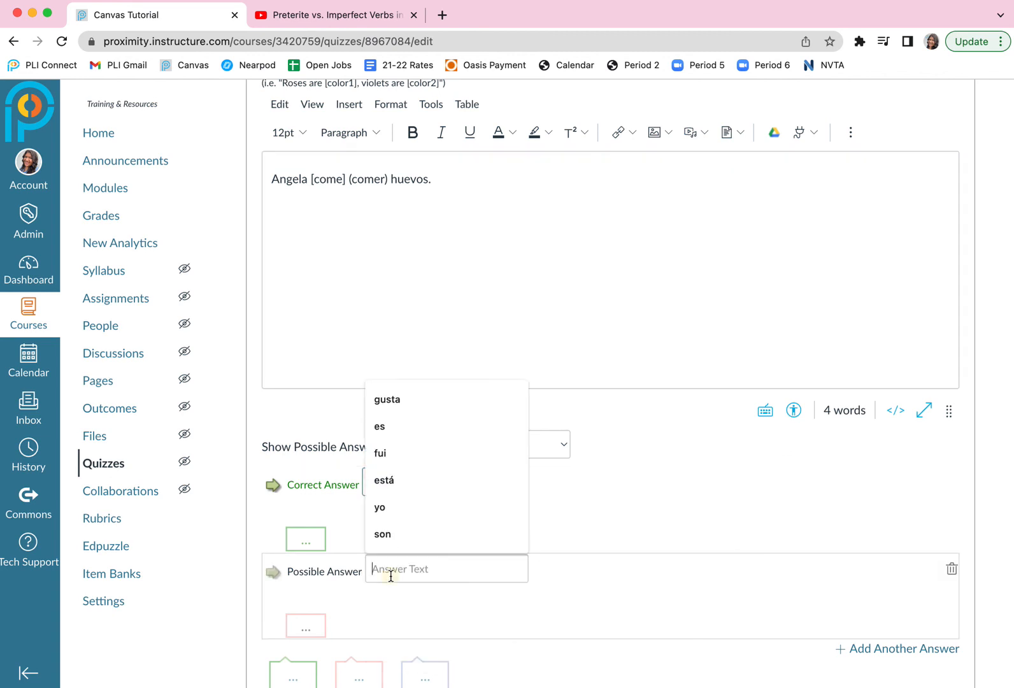
pyautogui.write('comes')
# Add three more possible answers for the come dropdown: "come", "comemos" and "comen".
pyautogui.scroll(-3, 390, 570)
pyautogui.click(879, 538)
pyautogui.write('come')
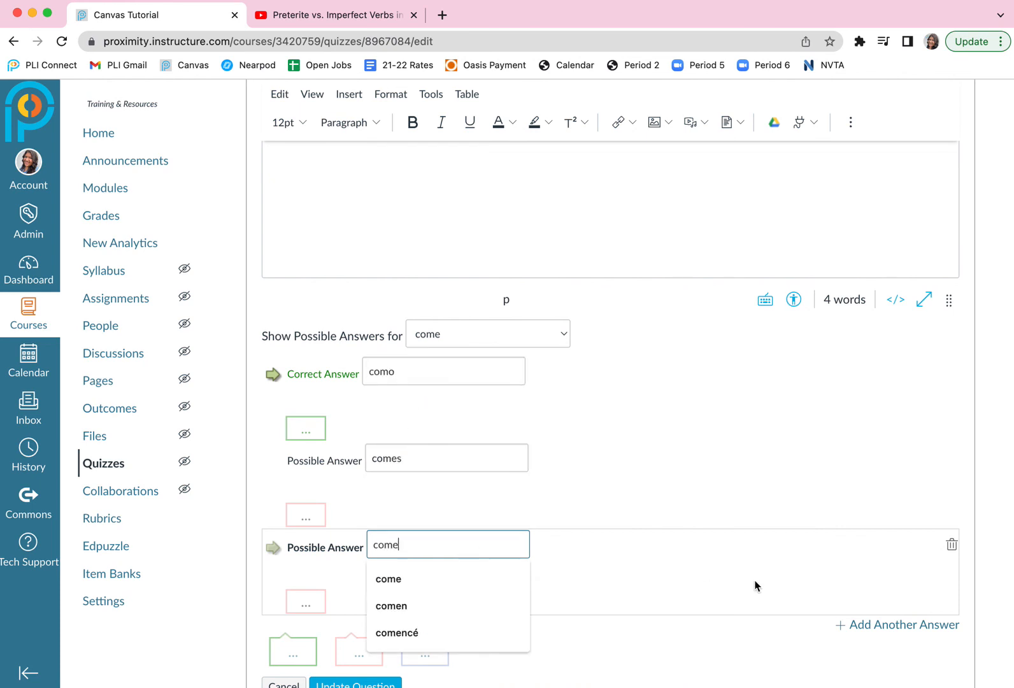
pyautogui.click(882, 624)
pyautogui.write('comemos')
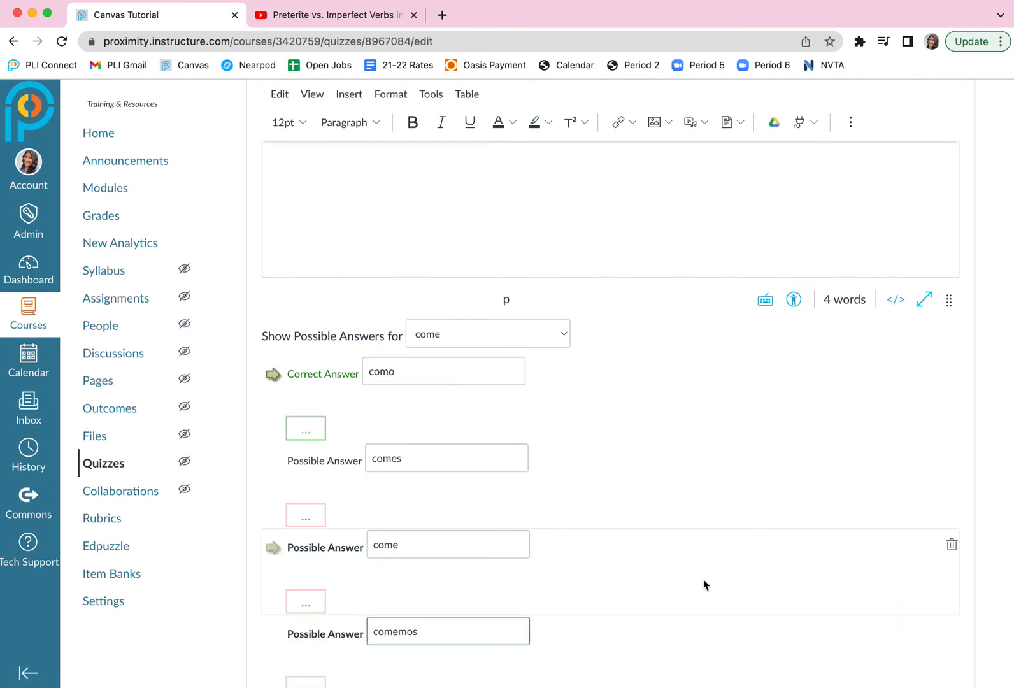
pyautogui.scroll(-2, 796, 567)
pyautogui.click(906, 567)
pyautogui.write('comen')
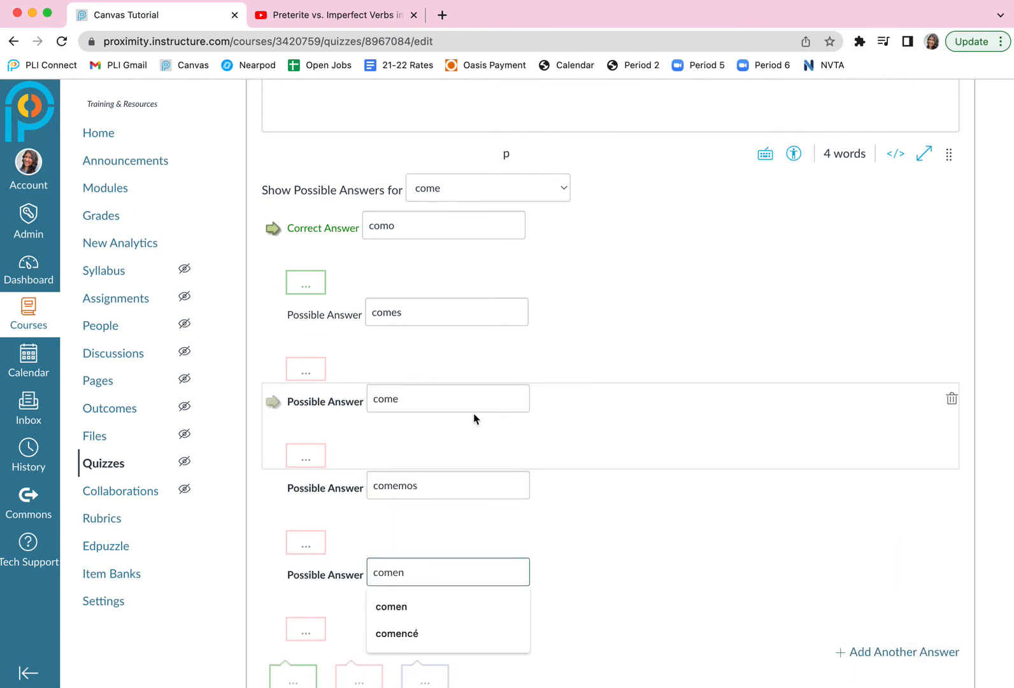
# Mark "come" as the dropdown's correct answer and update the fifth question.
pyautogui.scroll(5, 474, 418)
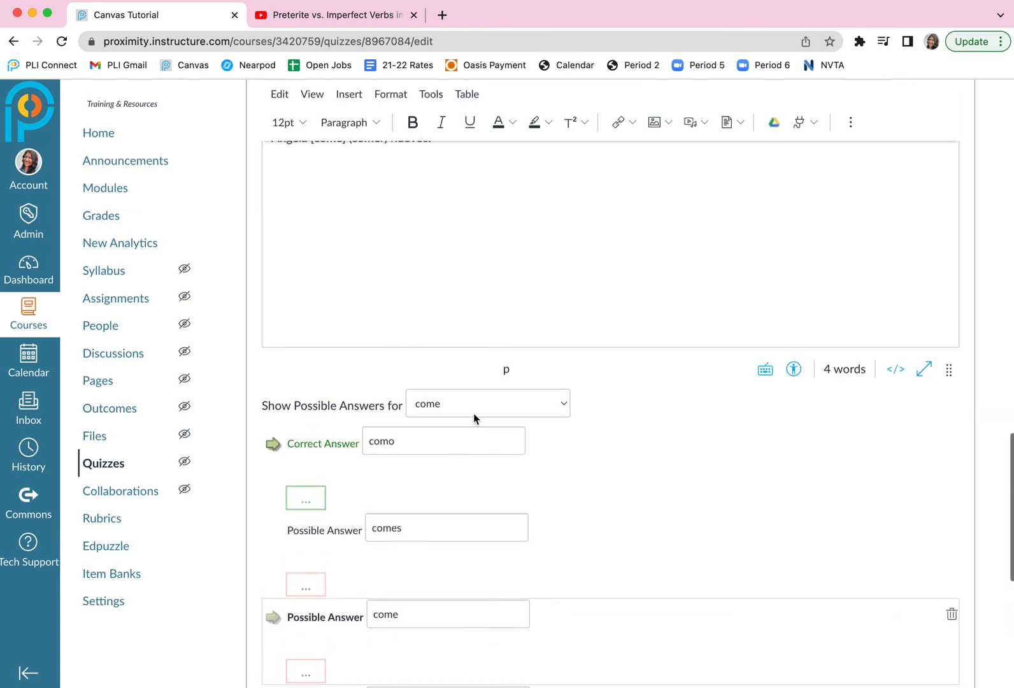
pyautogui.scroll(-3, 469, 392)
pyautogui.click(270, 460)
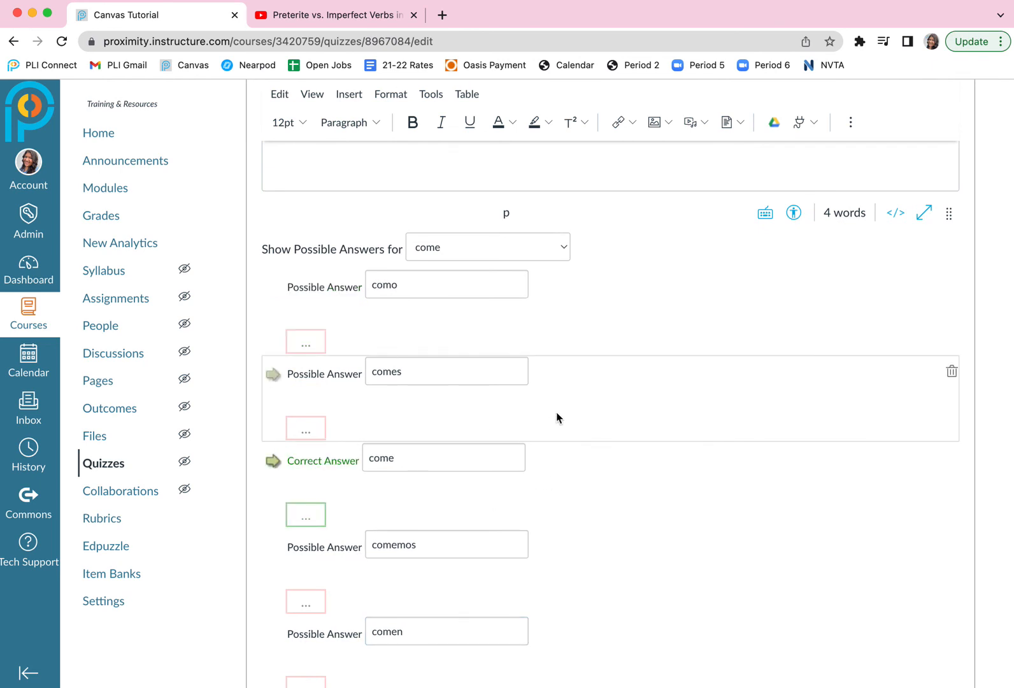
pyautogui.scroll(-5, 417, 479)
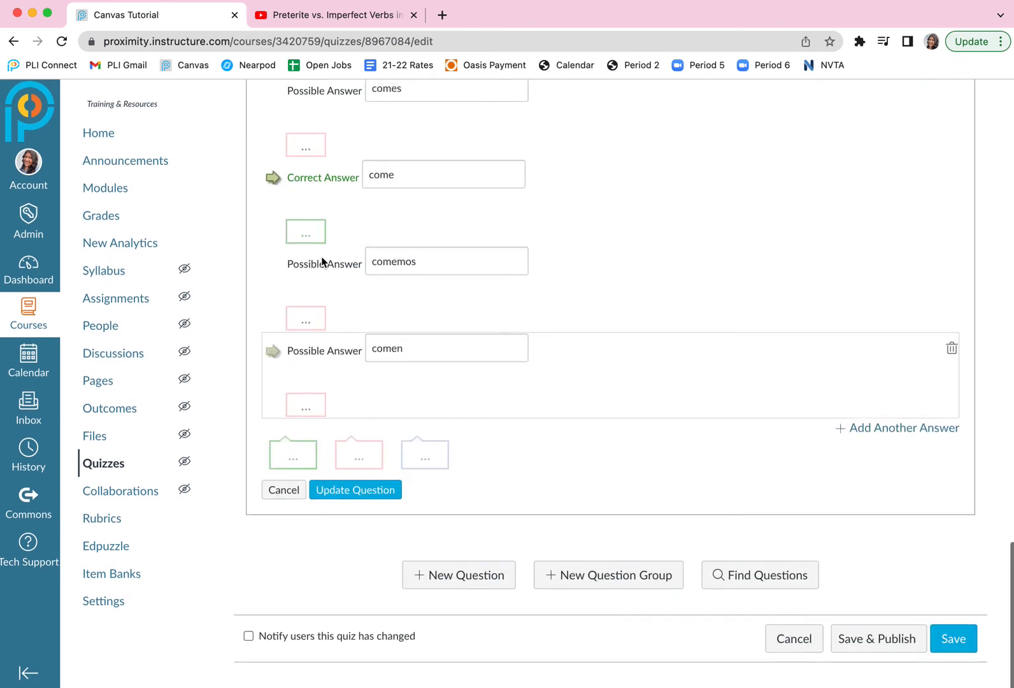
pyautogui.click(367, 489)
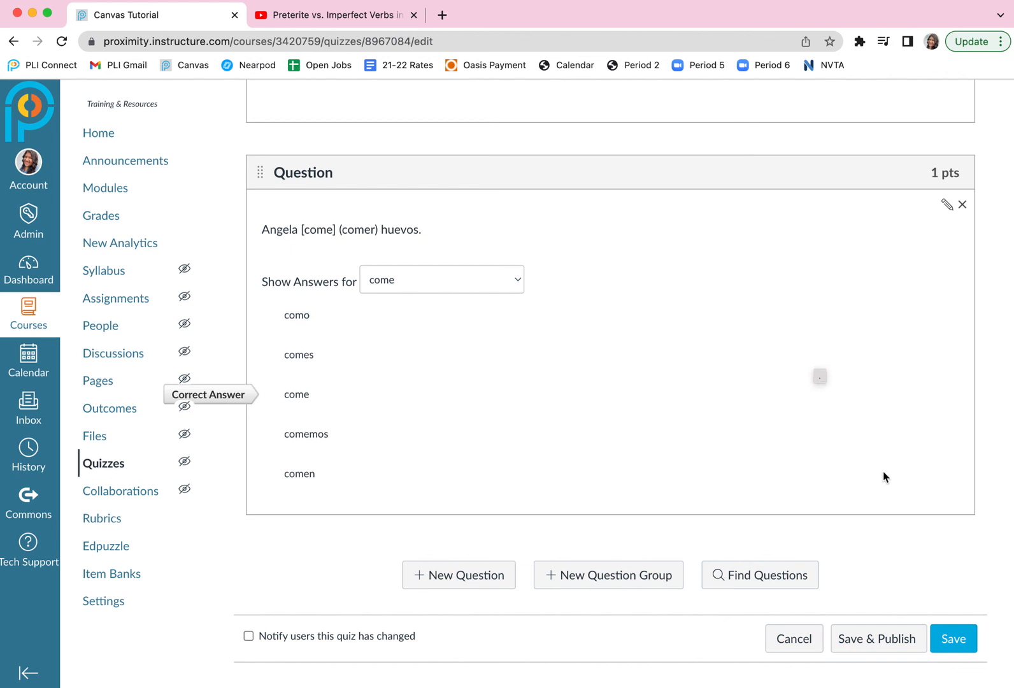
# Save the quiz without publishing it and open its preview.
pyautogui.click(953, 645)
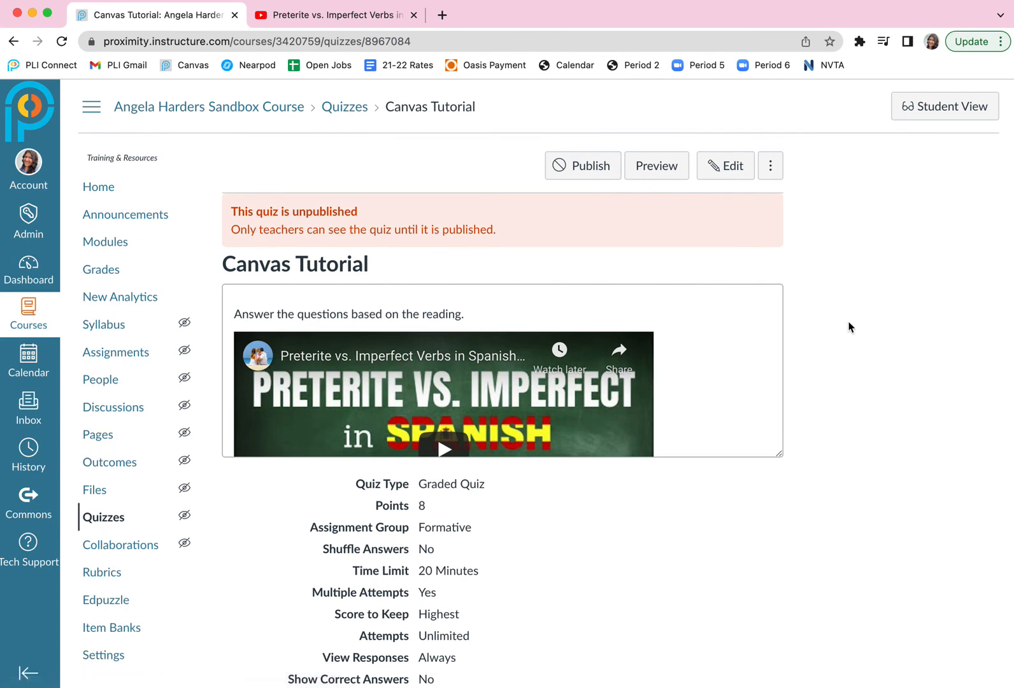
pyautogui.click(666, 173)
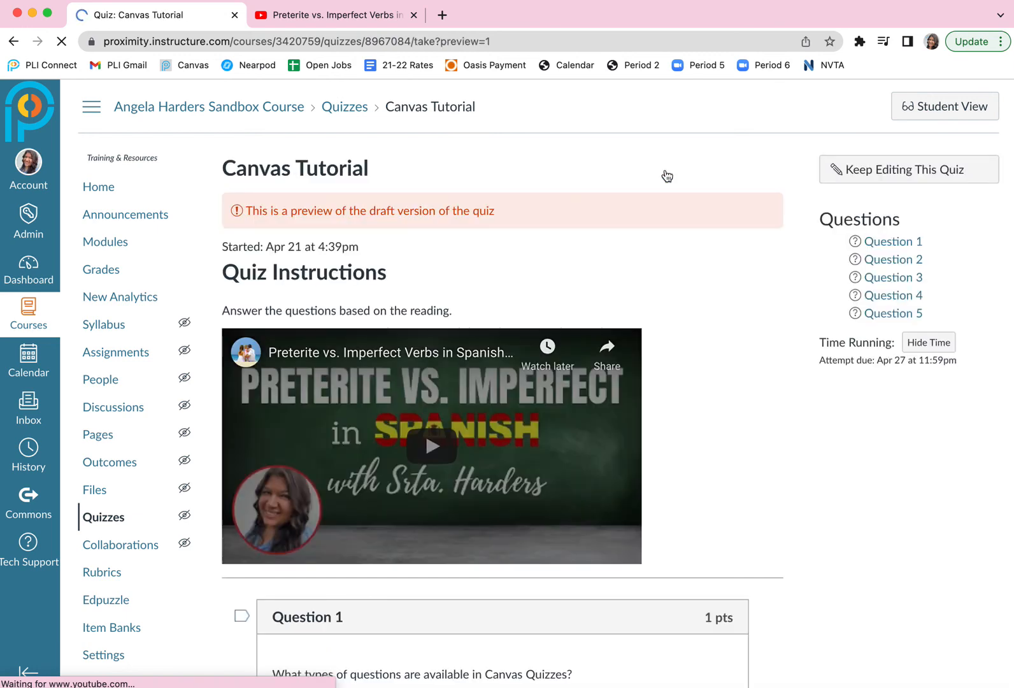
# In the preview's Question 2, select Multiple Choice and Fill in the Blank, leaving True/False and Draw your answer unselected.
pyautogui.scroll(-3, 793, 453)
pyautogui.scroll(-5, 793, 453)
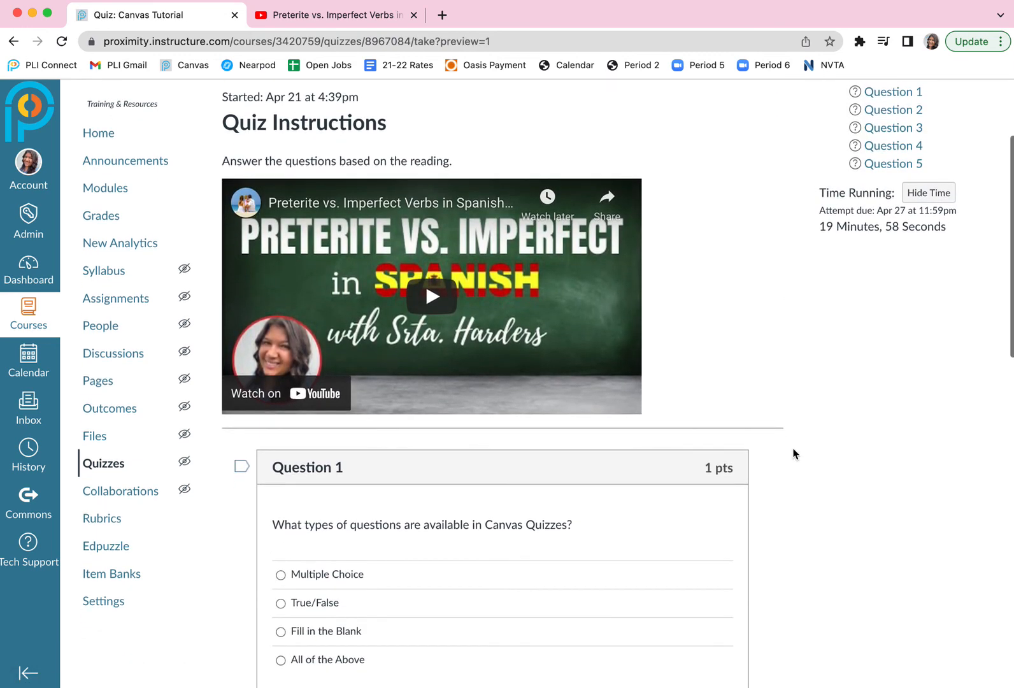
pyautogui.scroll(-3, 793, 452)
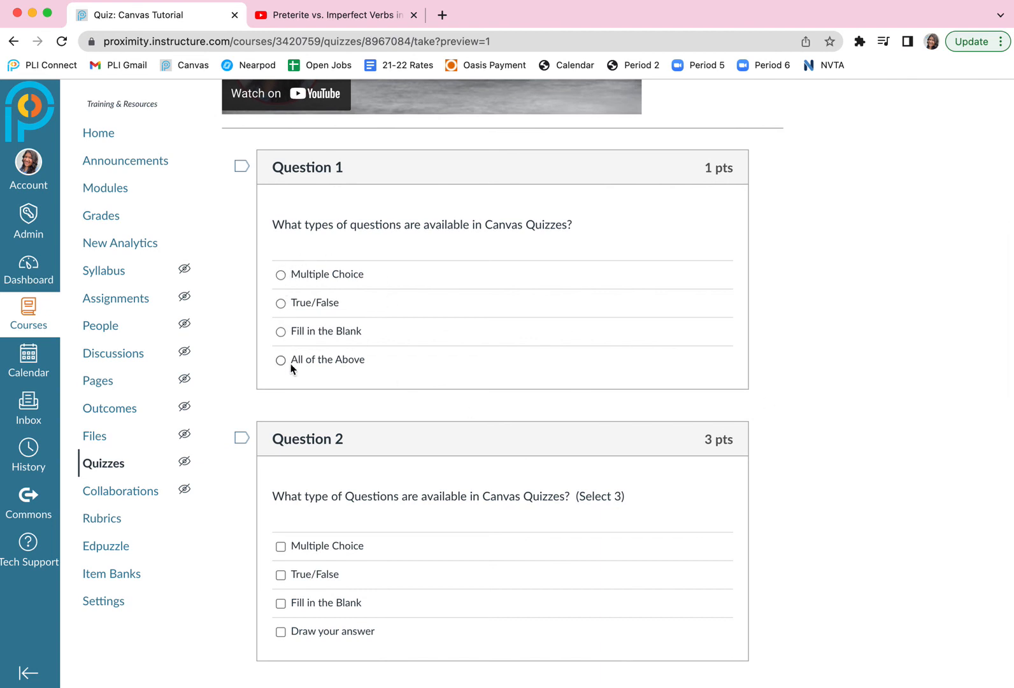
pyautogui.scroll(-1, 290, 371)
pyautogui.scroll(-3, 290, 368)
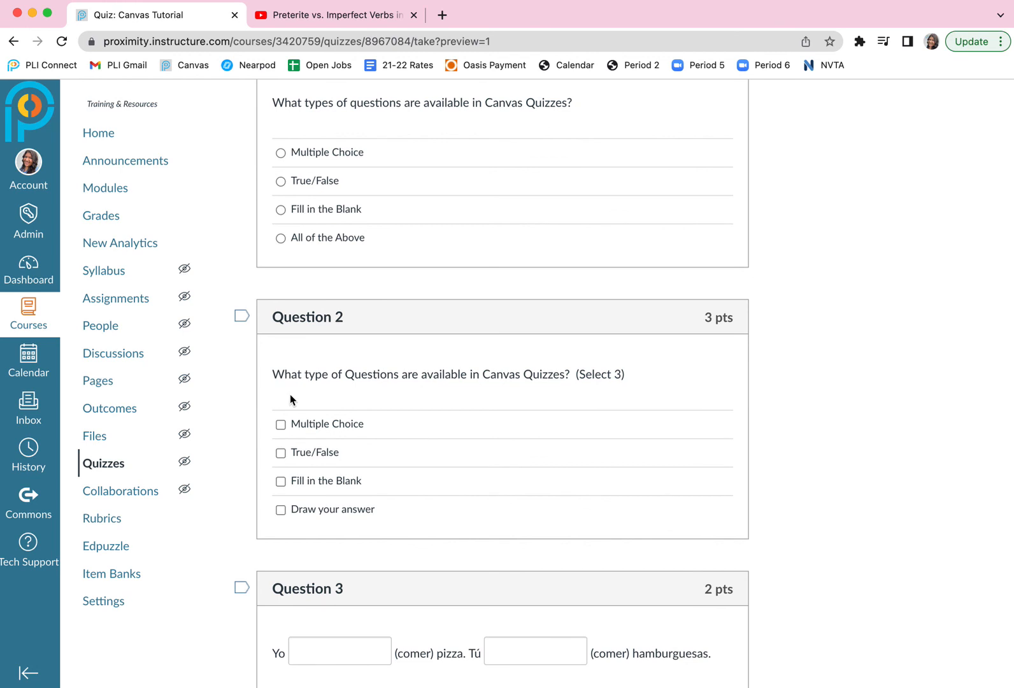
pyautogui.click(281, 424)
pyautogui.click(281, 453)
pyautogui.click(281, 482)
pyautogui.click(281, 453)
pyautogui.scroll(-6, 322, 481)
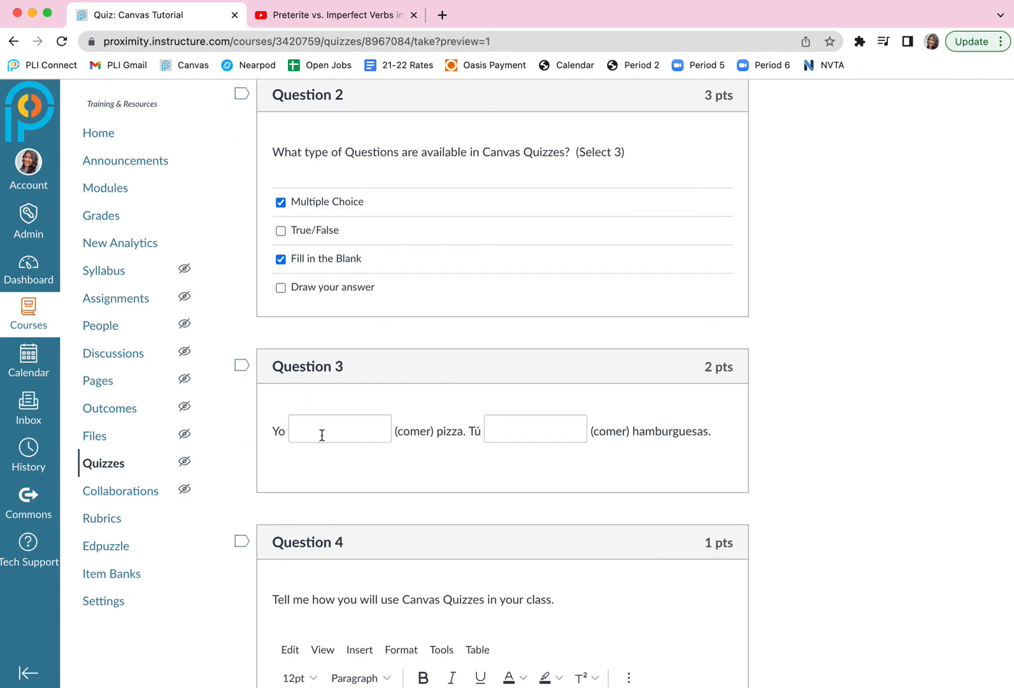
# Examine Questions 3 to 5 in the preview, including the essay answer box and Question 5's dropdown choices, and look over the whole quiz again.
pyautogui.scroll(-2, 375, 433)
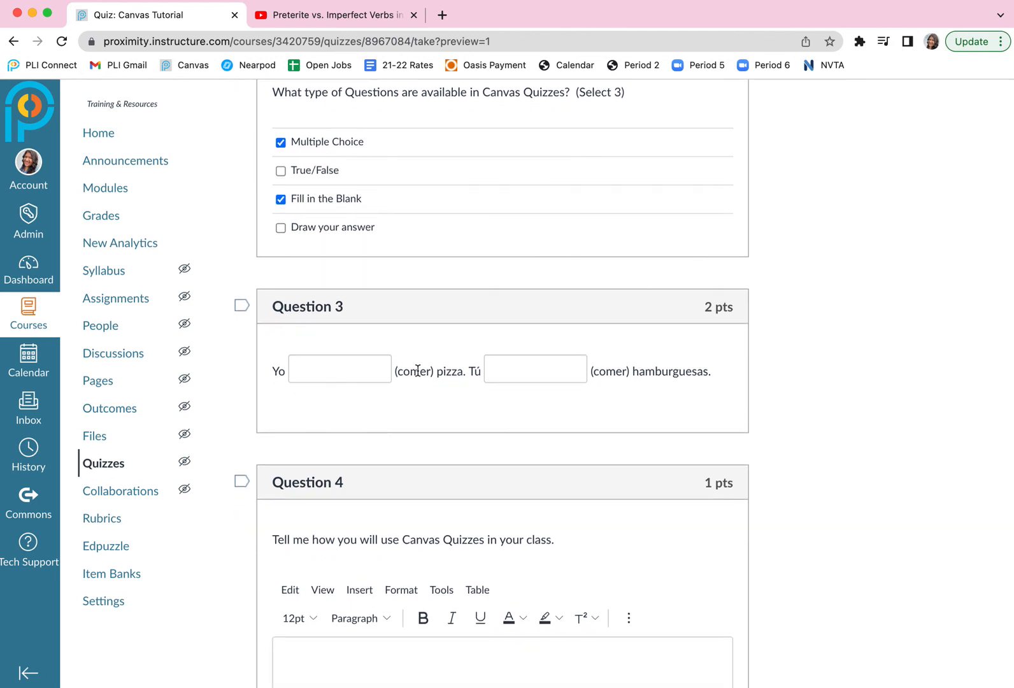
pyautogui.scroll(-4, 387, 410)
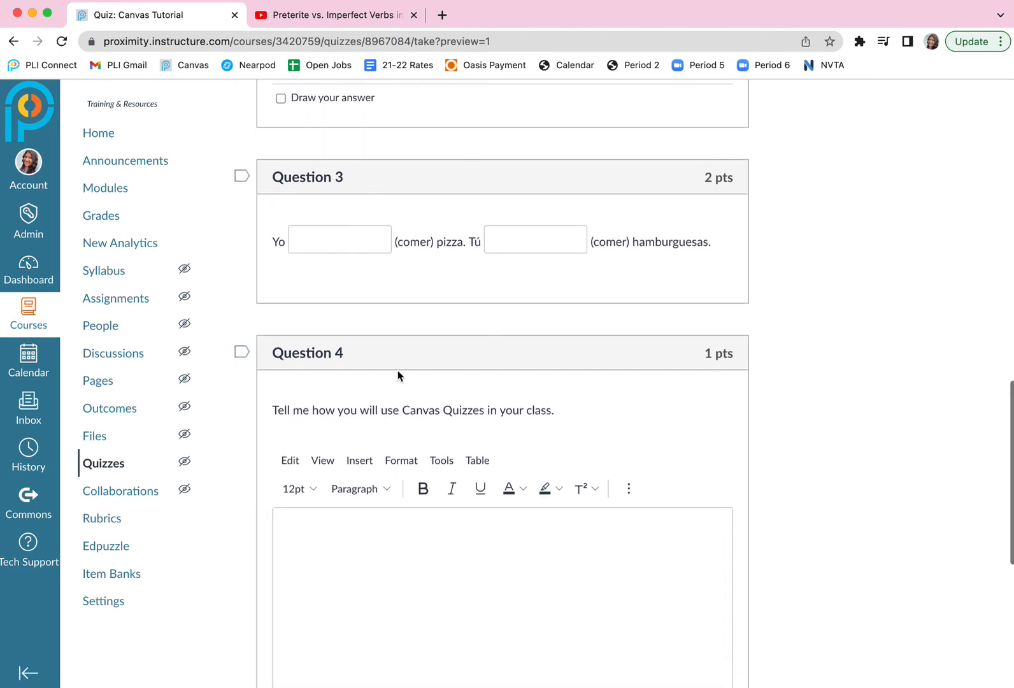
pyautogui.scroll(-4, 398, 375)
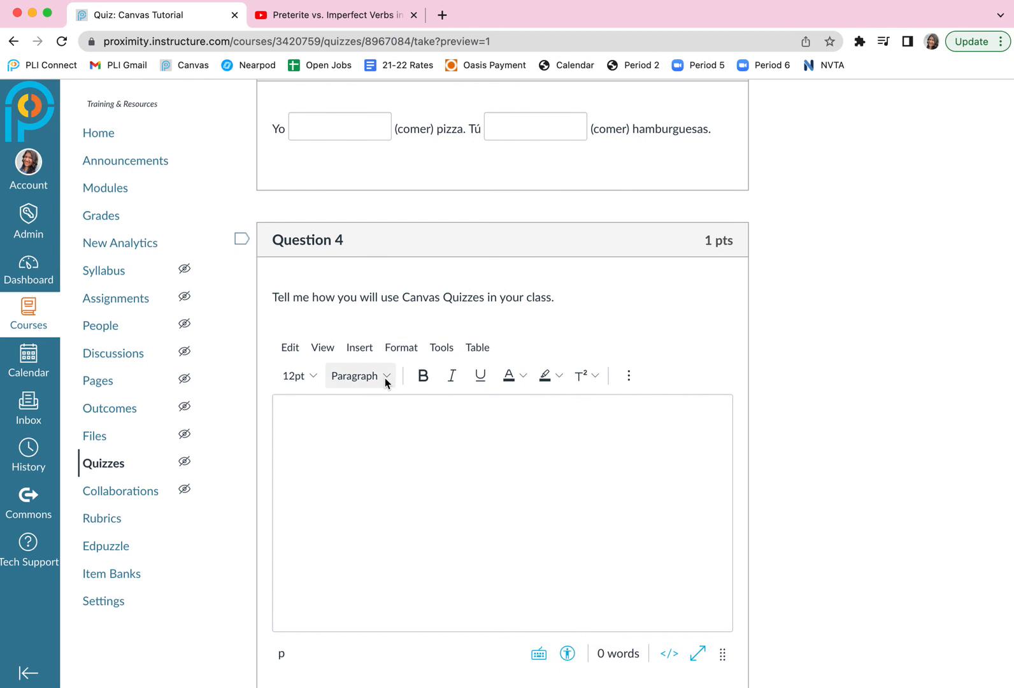
pyautogui.click(334, 452)
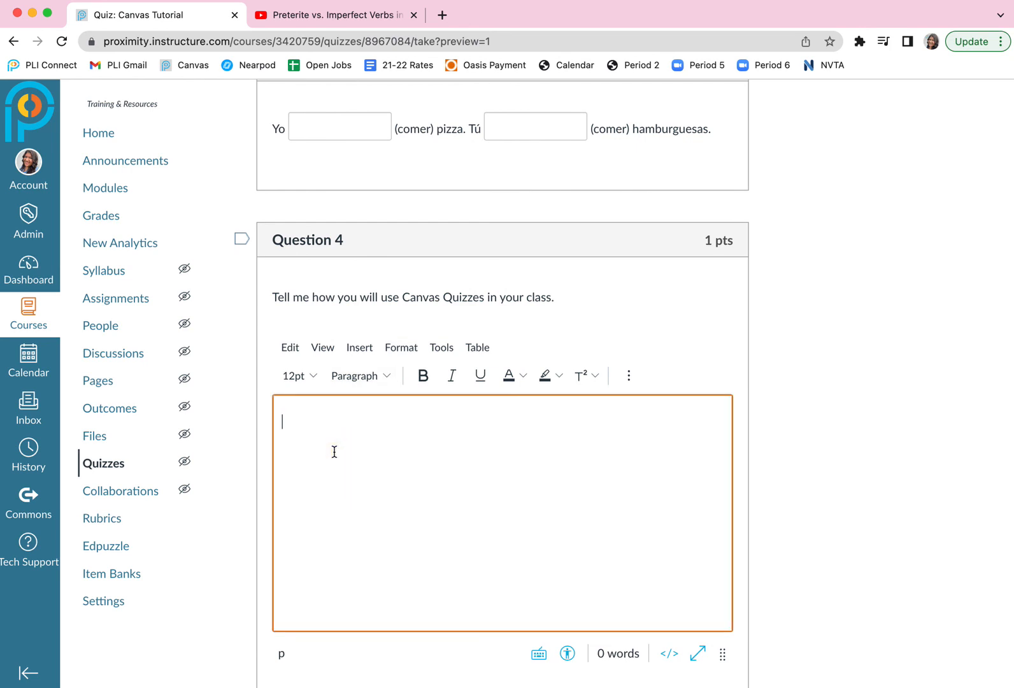
pyautogui.scroll(-6, 513, 486)
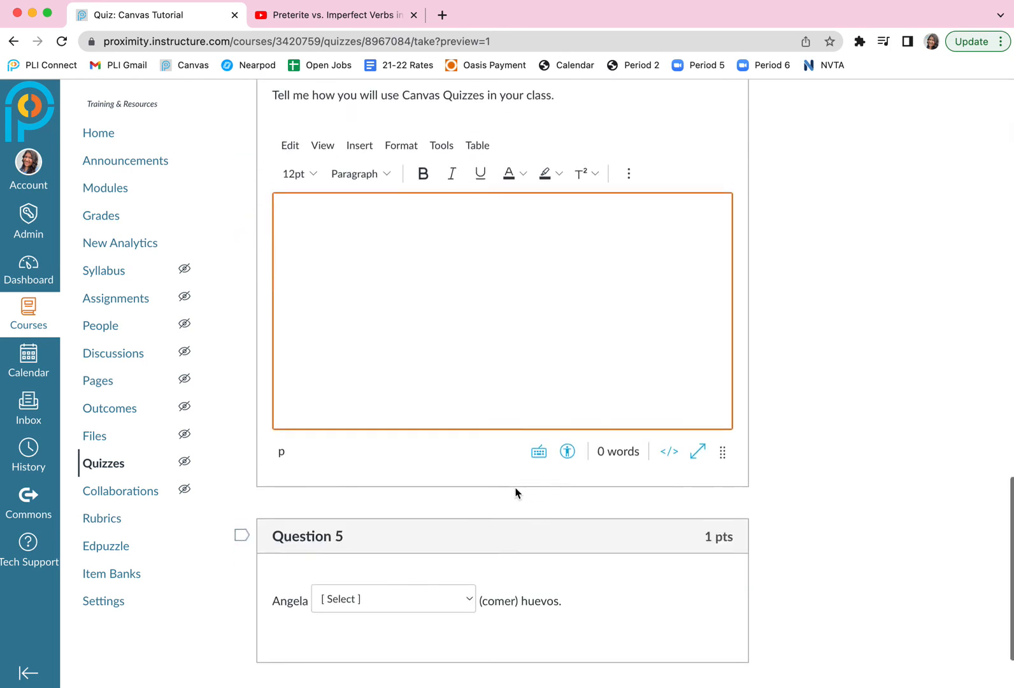
pyautogui.scroll(-3, 516, 492)
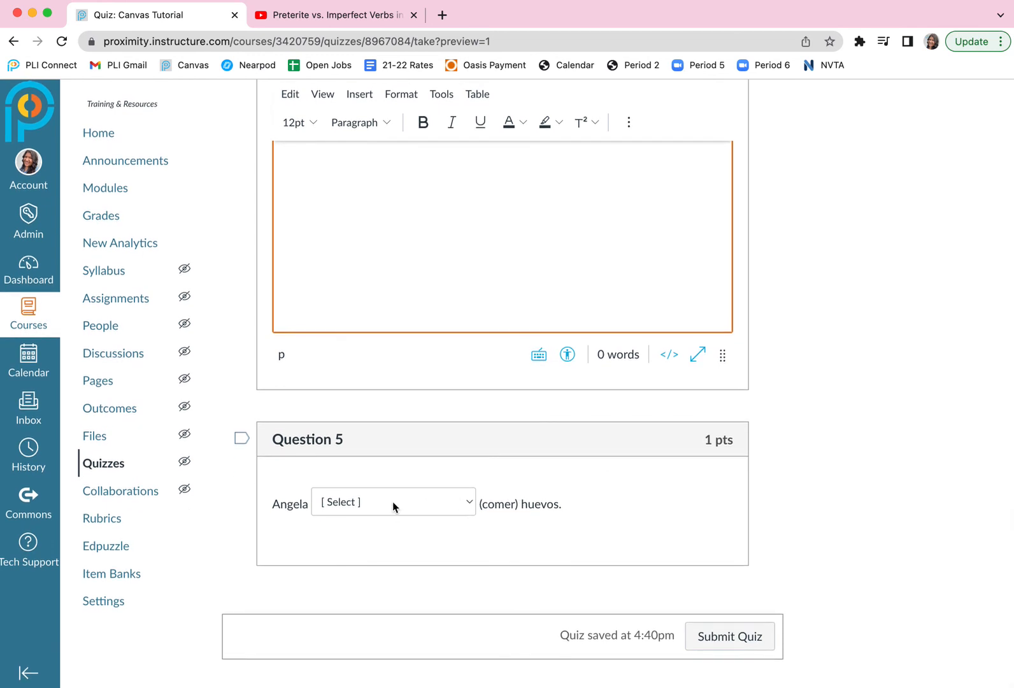
pyautogui.click(468, 503)
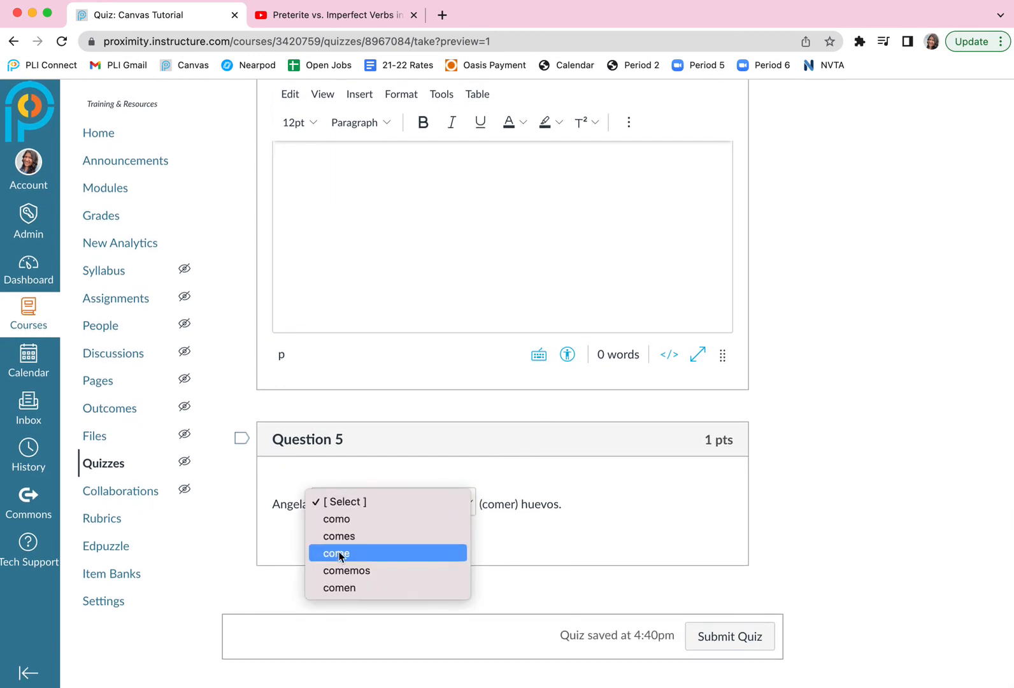
pyautogui.click(459, 502)
pyautogui.scroll(20, 739, 416)
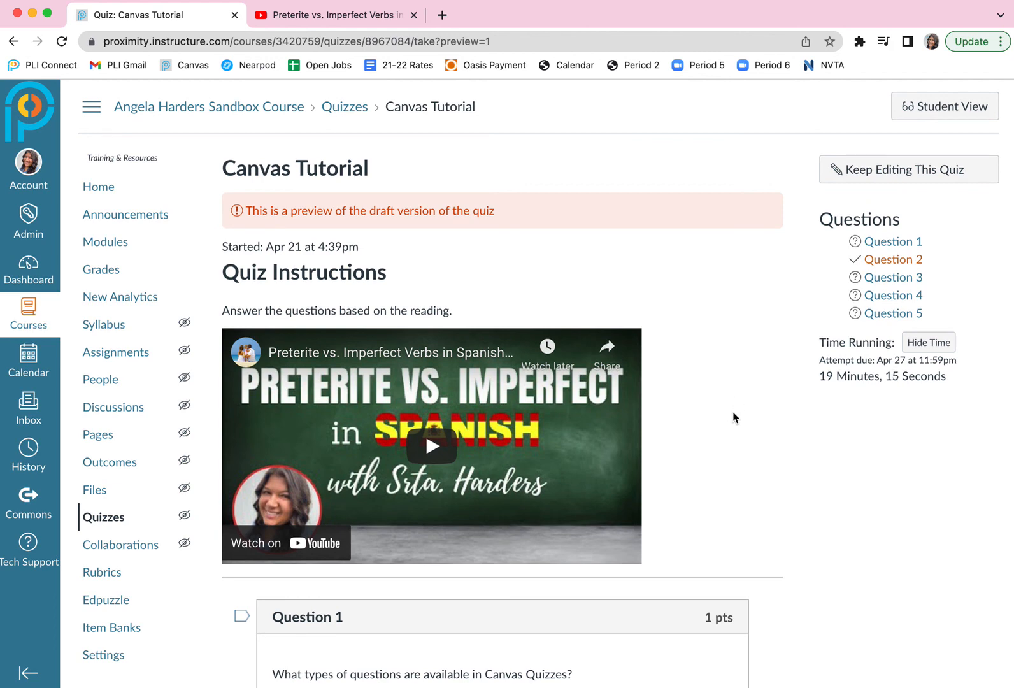
pyautogui.scroll(-14, 736, 417)
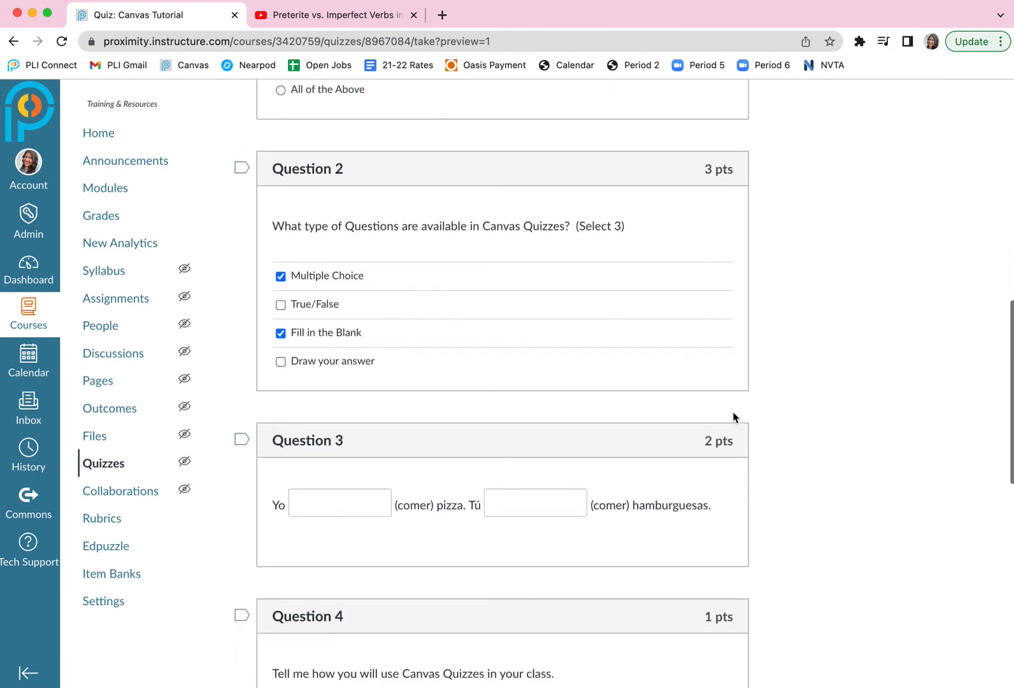
pyautogui.scroll(-15, 734, 418)
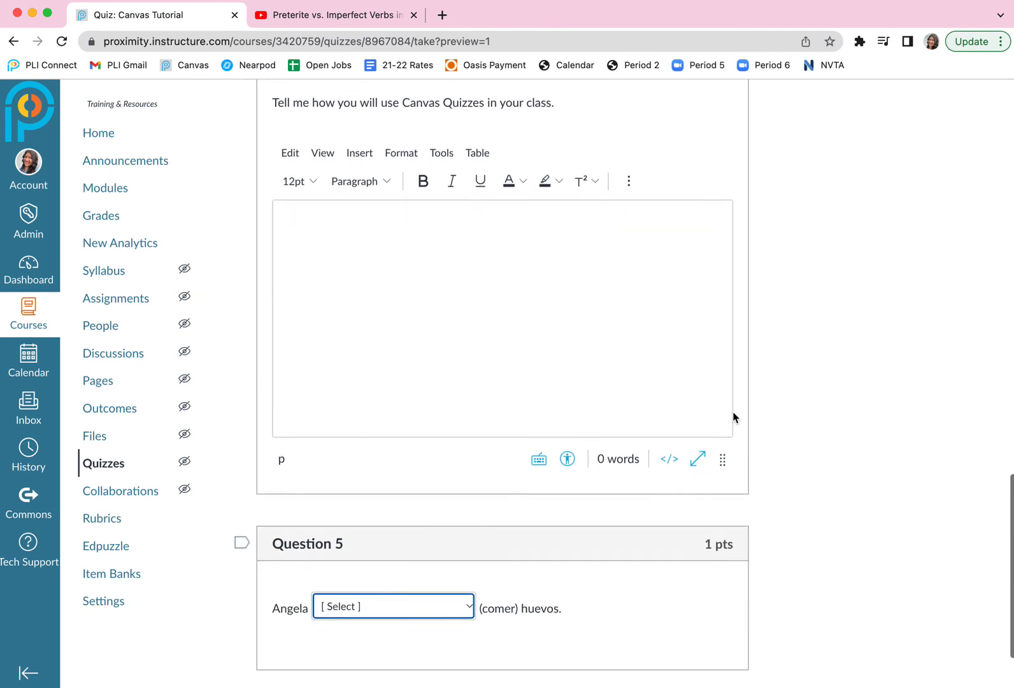
pyautogui.scroll(5, 733, 417)
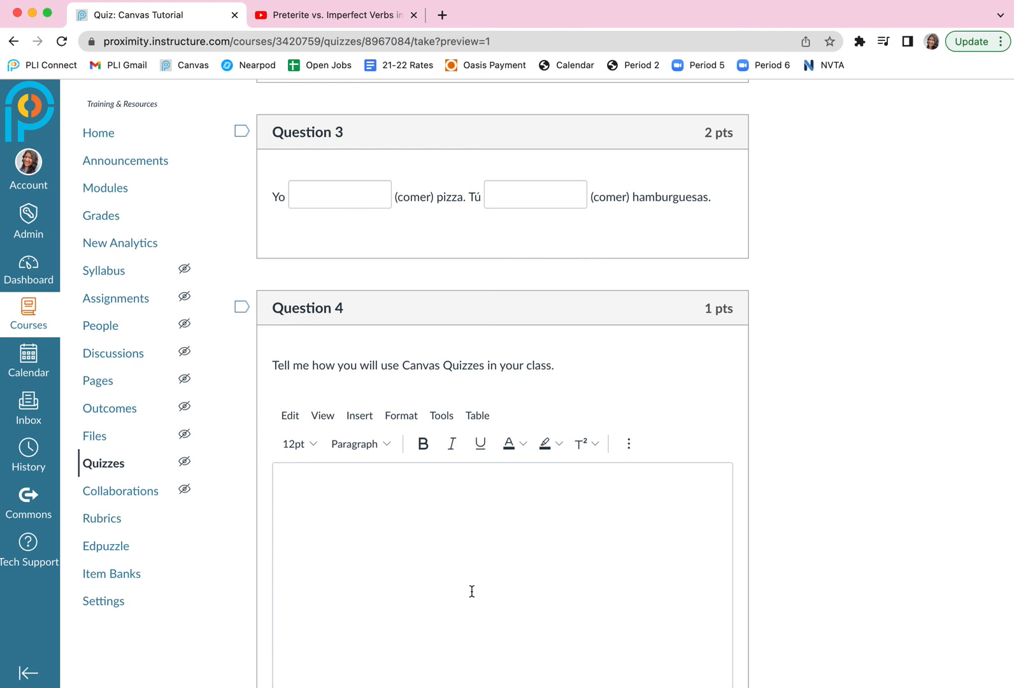
pyautogui.scroll(-5, 634, 534)
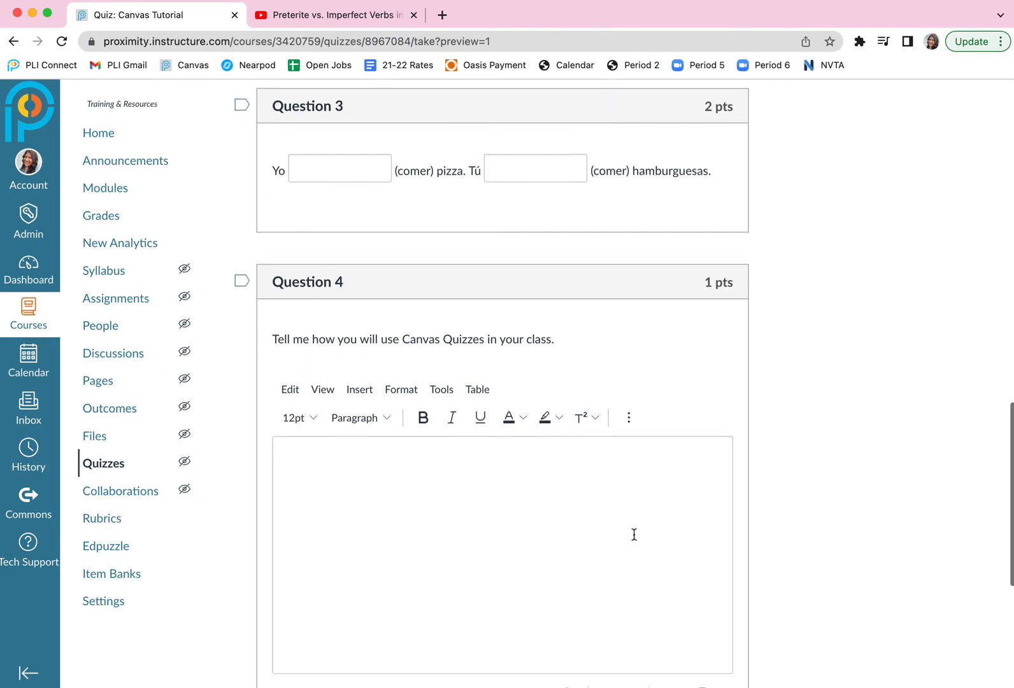
pyautogui.scroll(20, 633, 534)
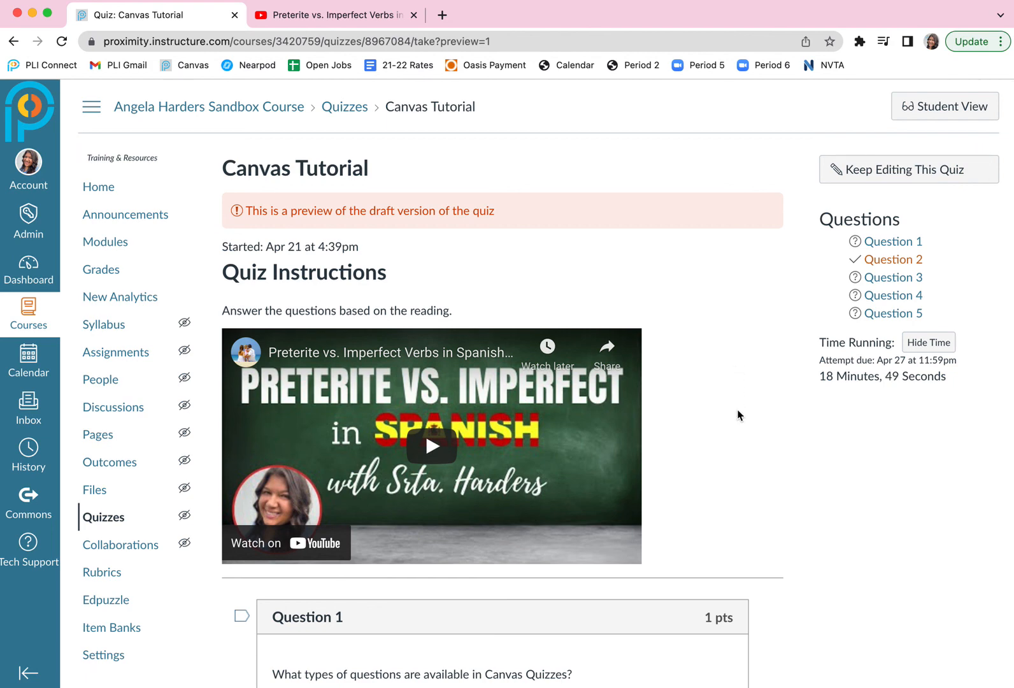
# Leave the quiz preview for the course's Grades page and open the Gradebook Settings with the late policies.
pyautogui.scroll(-2, 737, 414)
pyautogui.scroll(-2, 737, 415)
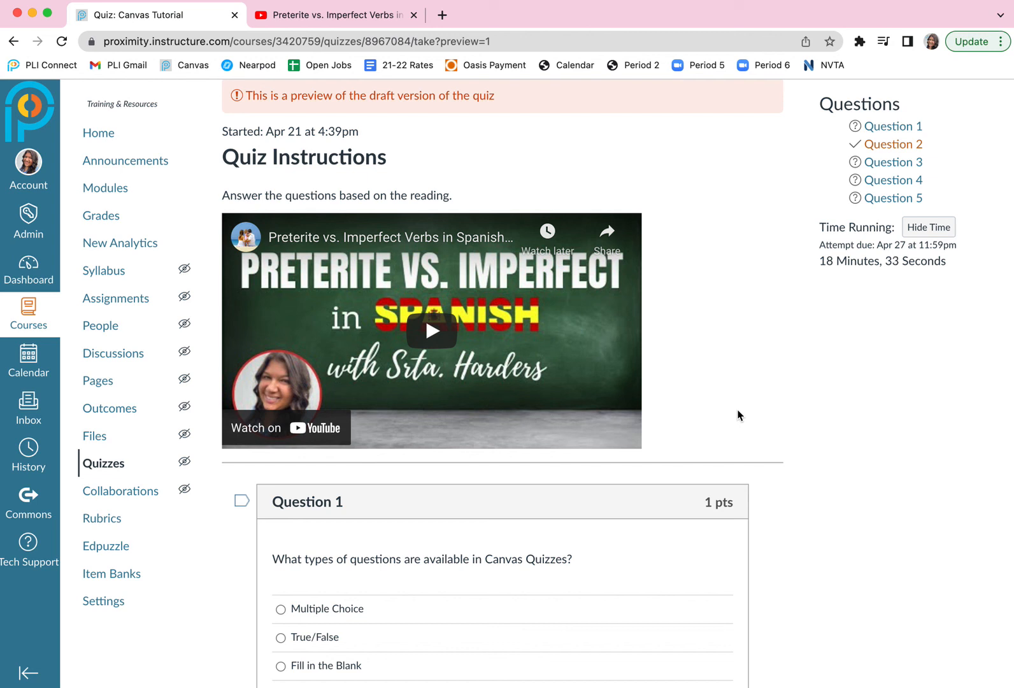
pyautogui.click(100, 215)
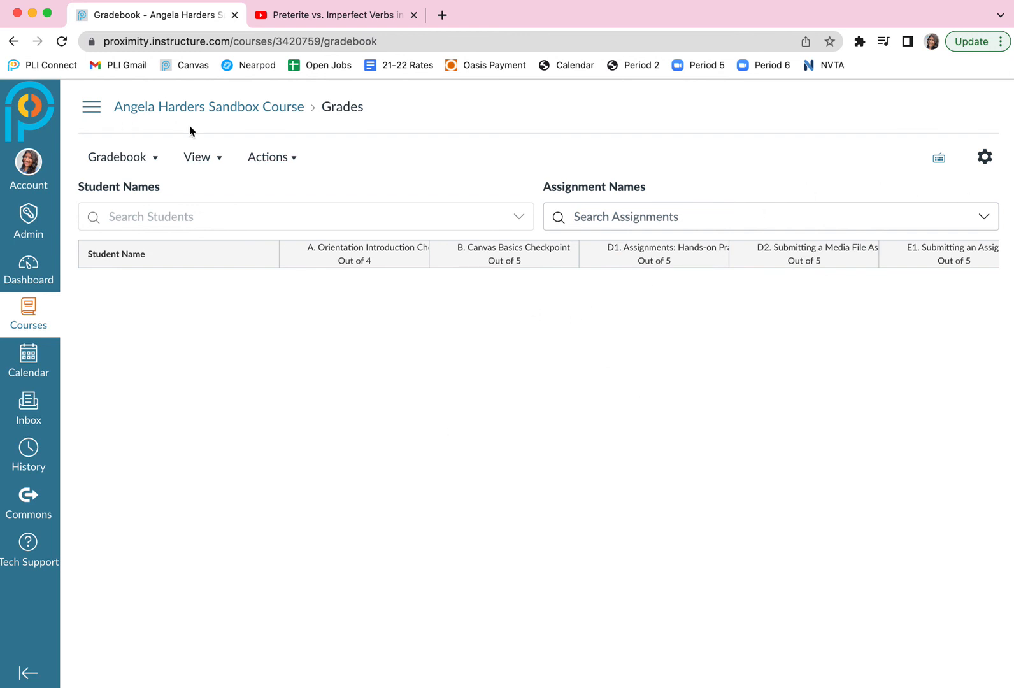
pyautogui.click(986, 159)
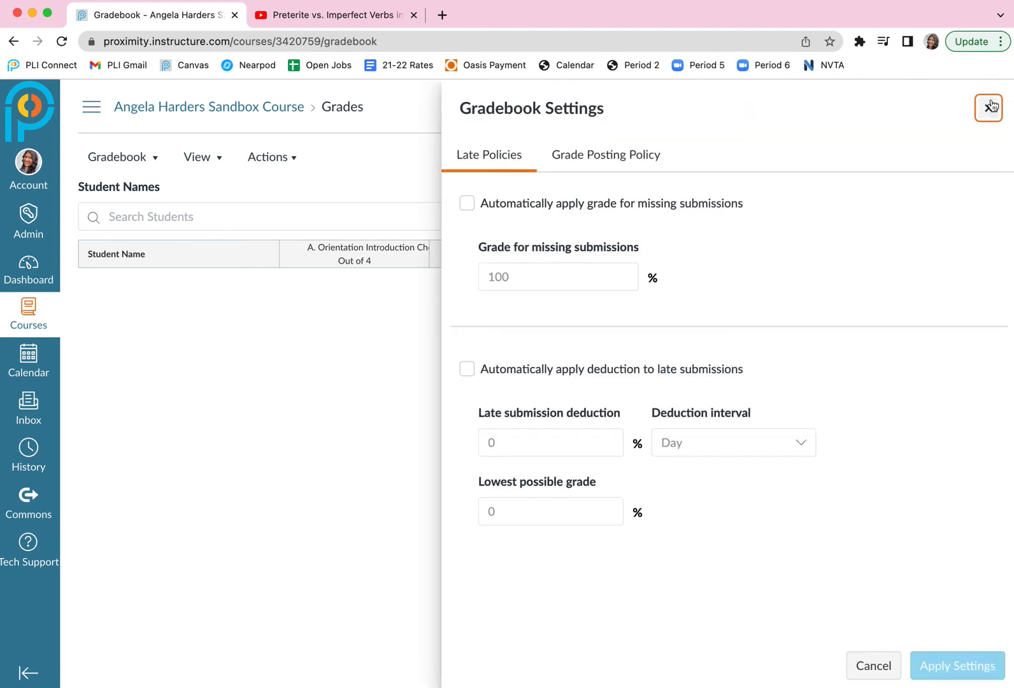
pyautogui.click(988, 108)
pyautogui.click(985, 158)
# Enable automatically applying a grade for missing submissions, set that grade to 0%, and apply the gradebook settings.
pyautogui.click(466, 204)
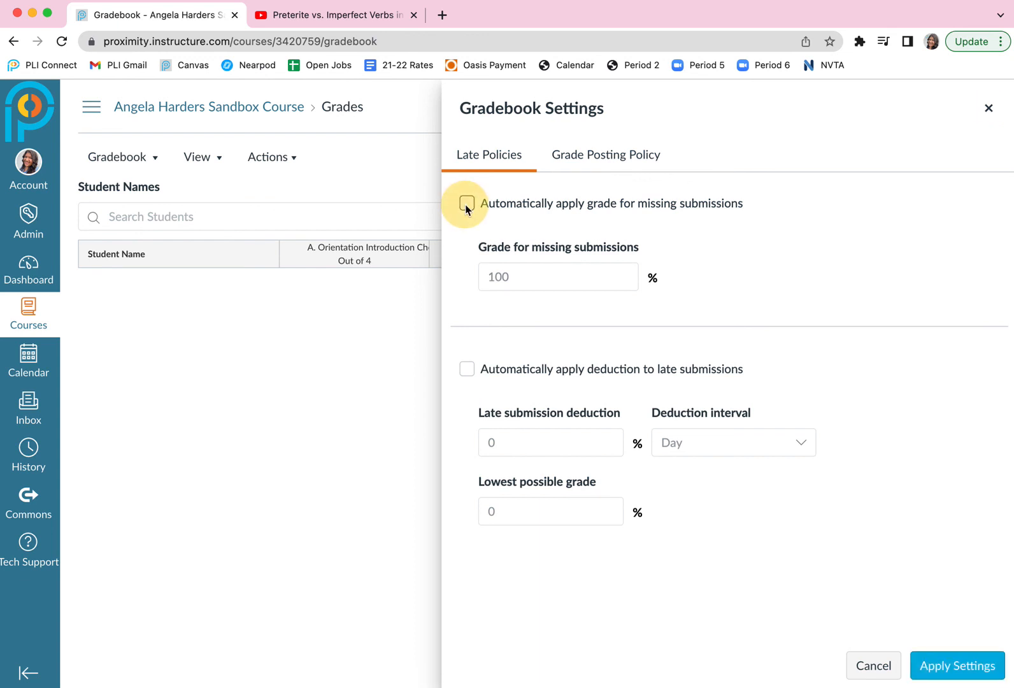
pyautogui.click(482, 276)
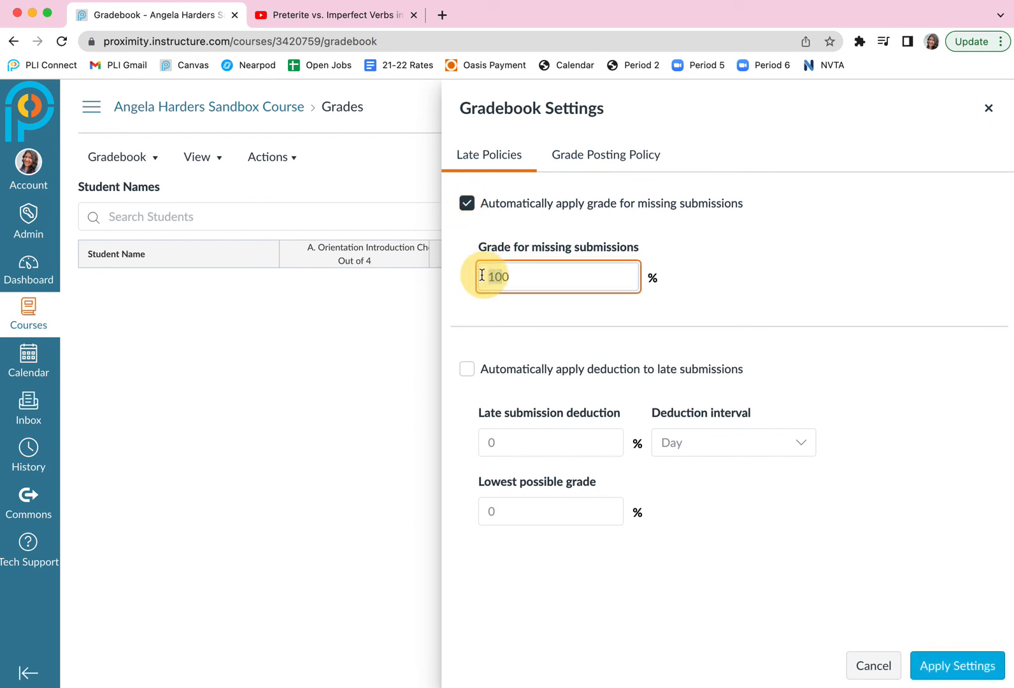
pyautogui.press('Delete')
pyautogui.press('Delete')
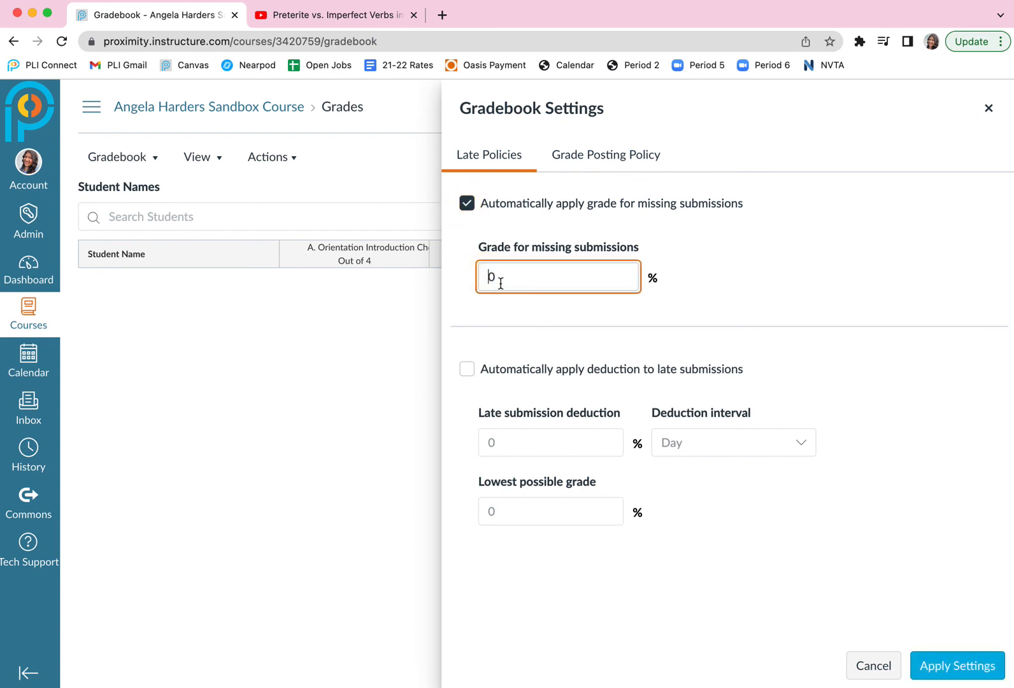
pyautogui.click(941, 668)
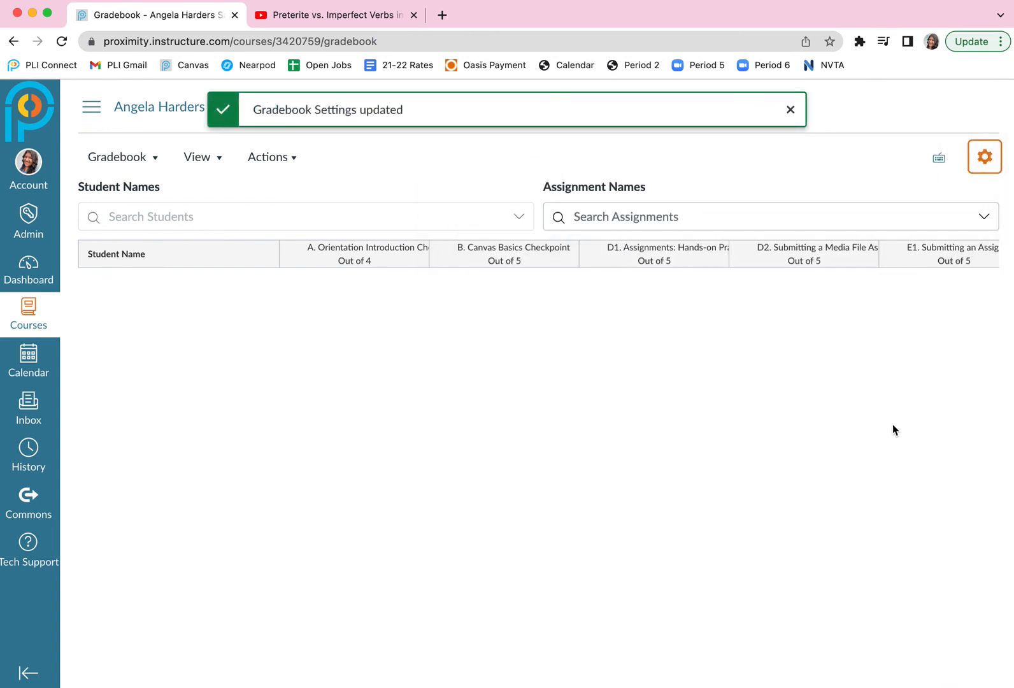